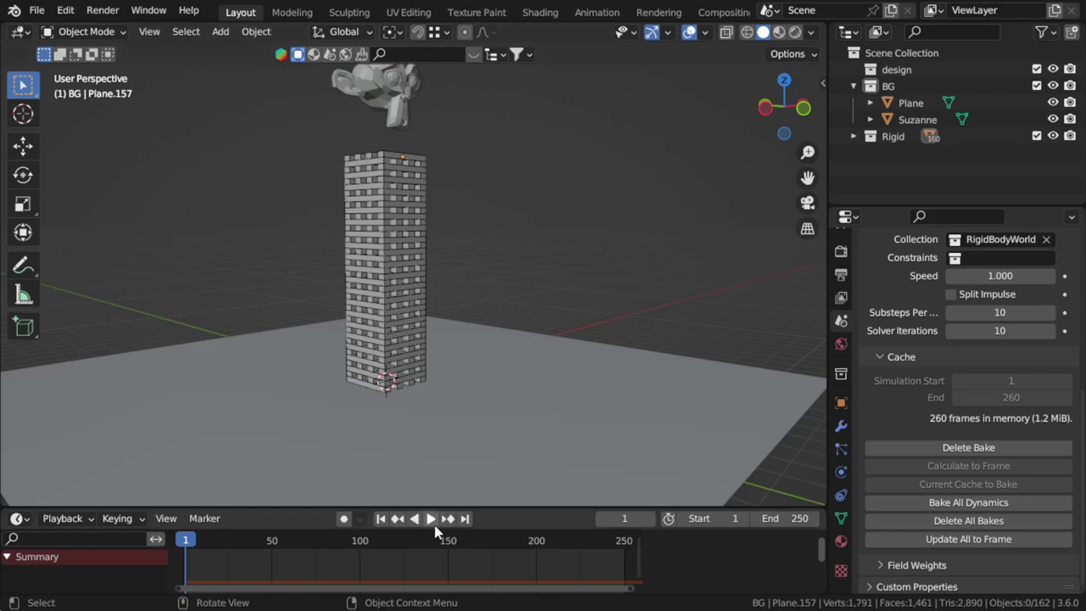
# - Play the finished tower-smashing simulation, orbiting the collapse, then stop and reset to frame 1
pyautogui.click(434, 525)
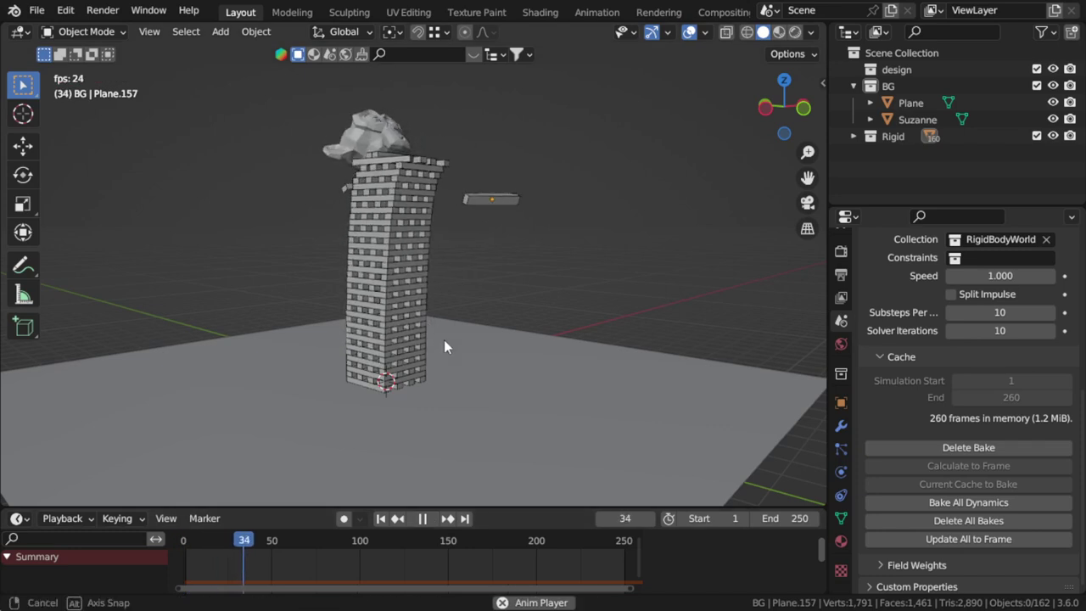
pyautogui.moveTo(444, 339); pyautogui.dragTo(477, 375, button='middle')
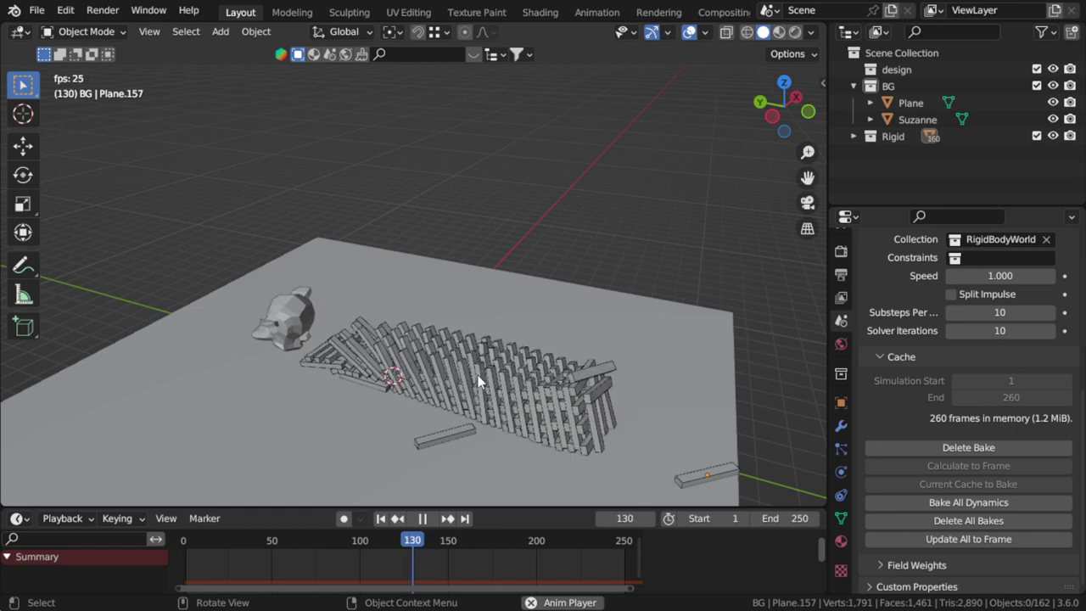
pyautogui.press('Escape')
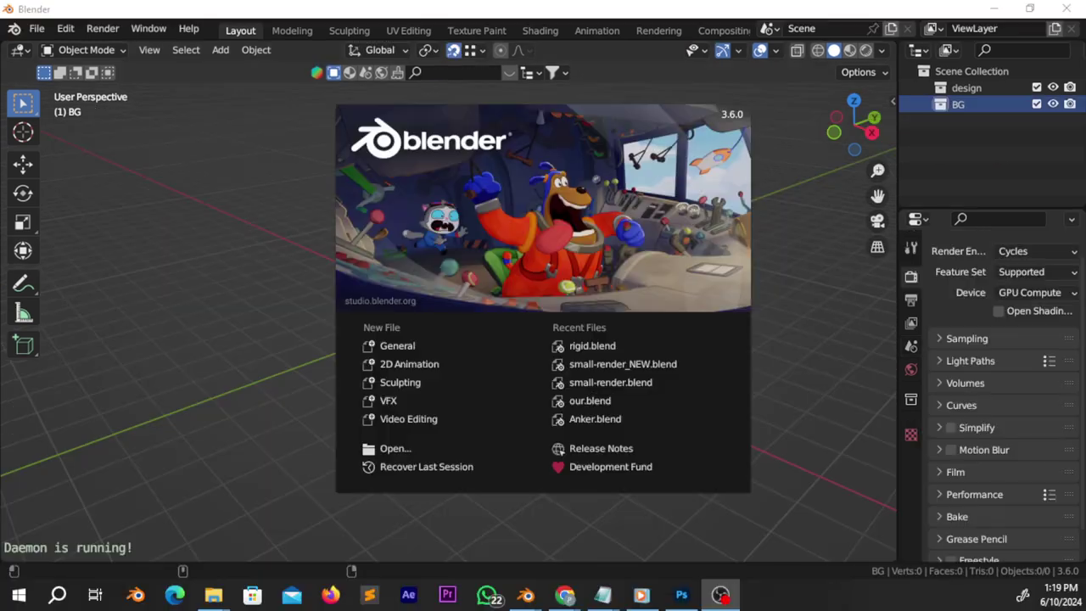
# - Add a plane mesh to the BG collection, cancel the resize, and hide the BG collection
pyautogui.click(264, 333)
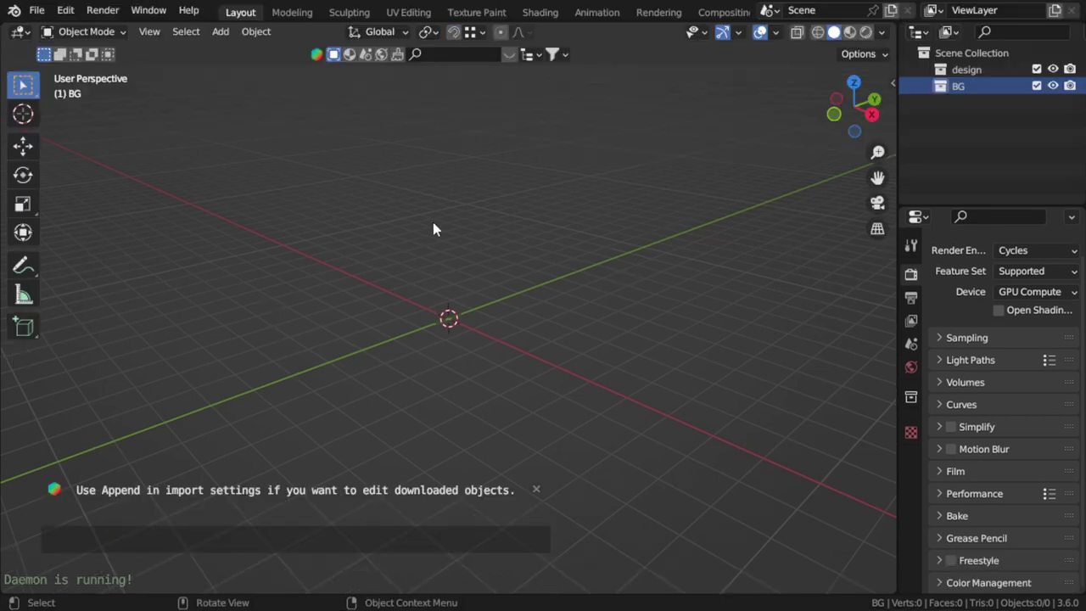
pyautogui.hotkey('shift', 'a')
pyautogui.click(488, 222)
pyautogui.press('s')
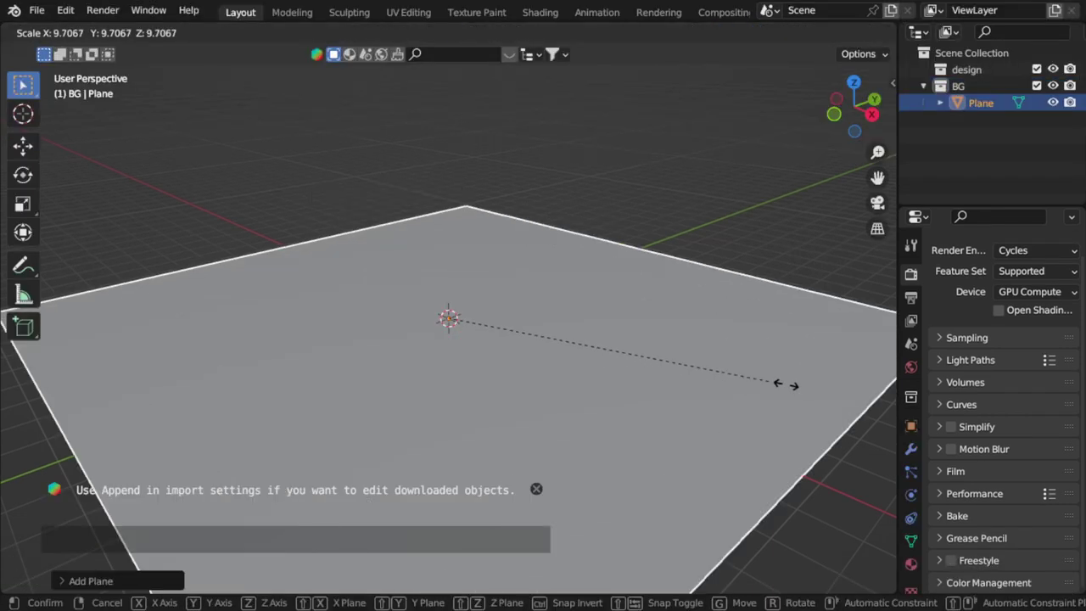
pyautogui.press('Escape')
pyautogui.press('1')
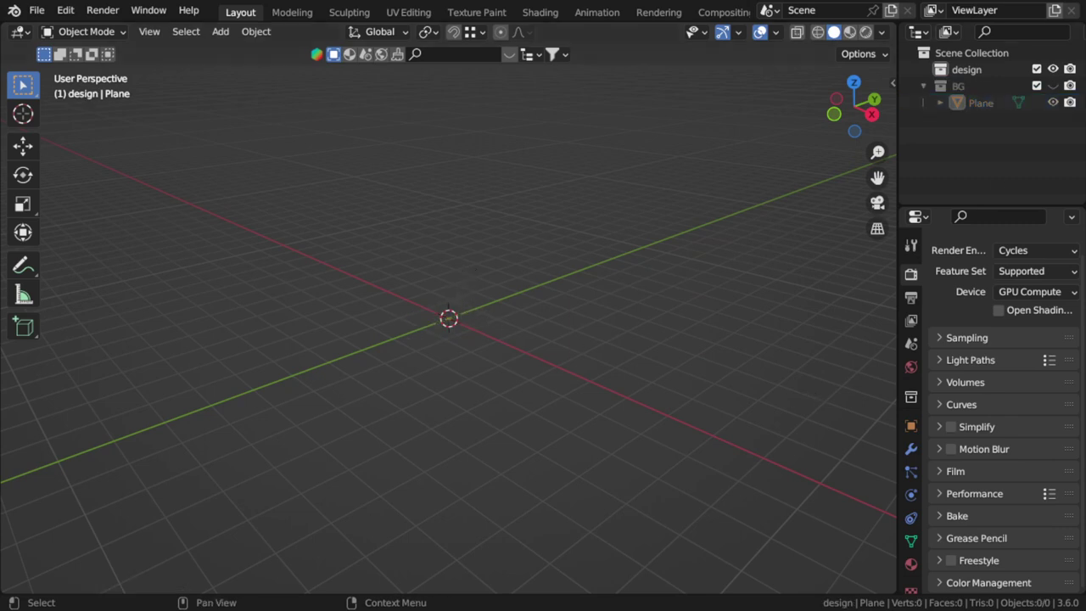
# - Show BG again and scale the ground plane up by 10
pyautogui.click(1052, 86)
pyautogui.click(473, 316)
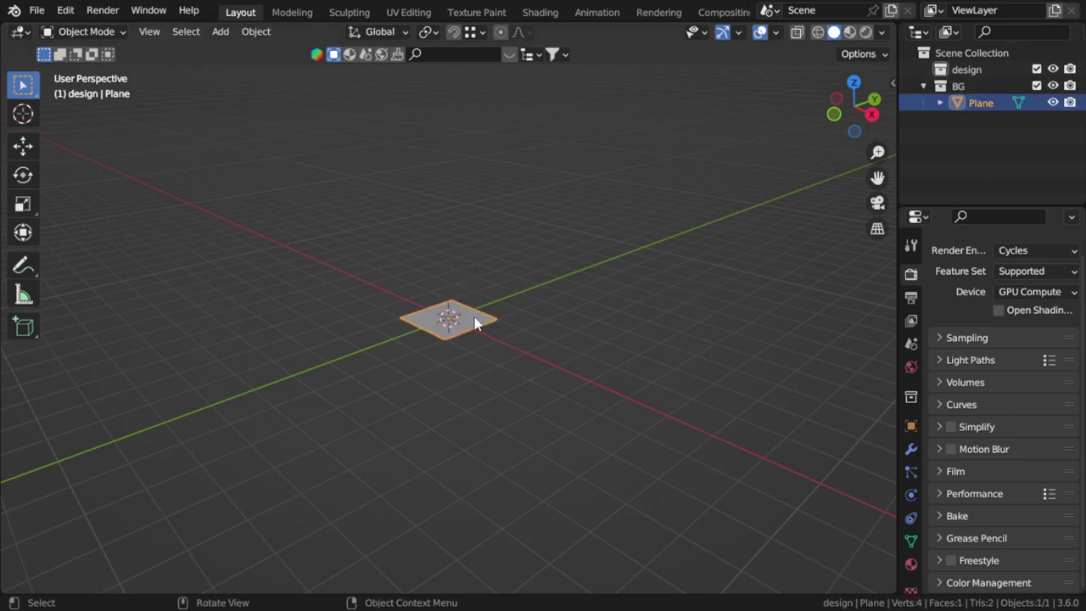
pyautogui.write('s10')
pyautogui.press('Return')
# - Add a new plane in the design collection and loop-cut it evenly into strips from the top view
pyautogui.hotkey('shift', 'a')
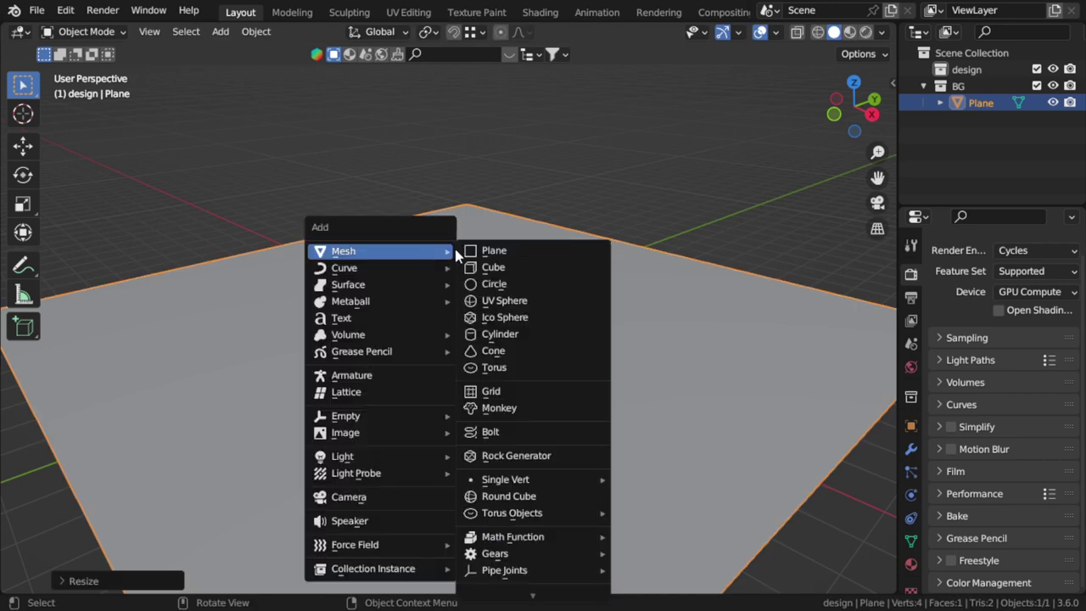
pyautogui.click(496, 249)
pyautogui.press('KP_7')
pyautogui.scroll(5, 501, 293)
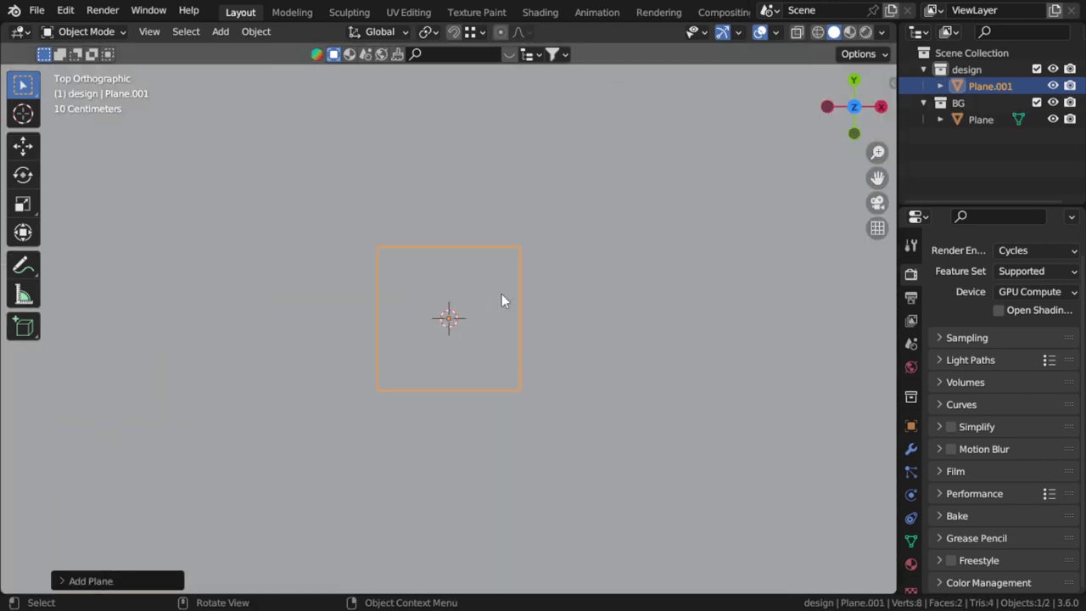
pyautogui.press('Tab')
pyautogui.hotkey('ctrl', 'r')
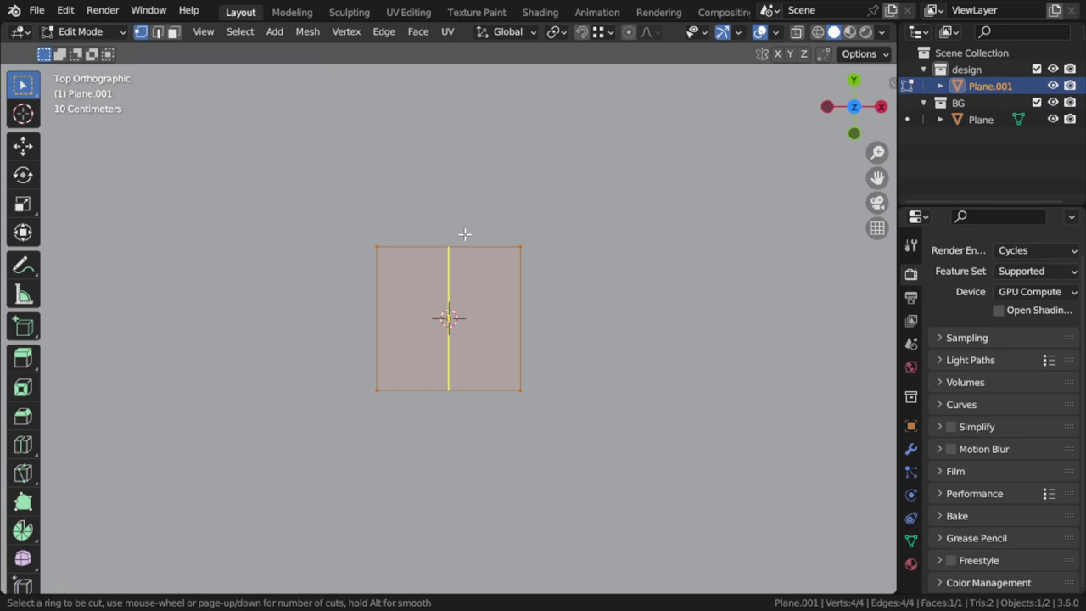
pyautogui.scroll(5, 465, 233)
pyautogui.click(465, 233)
pyautogui.rightClick(462, 235)
pyautogui.scroll(1, 497, 322)
# - Delete alternating faces of the cut plane, leaving four separate strips
pyautogui.press('3')
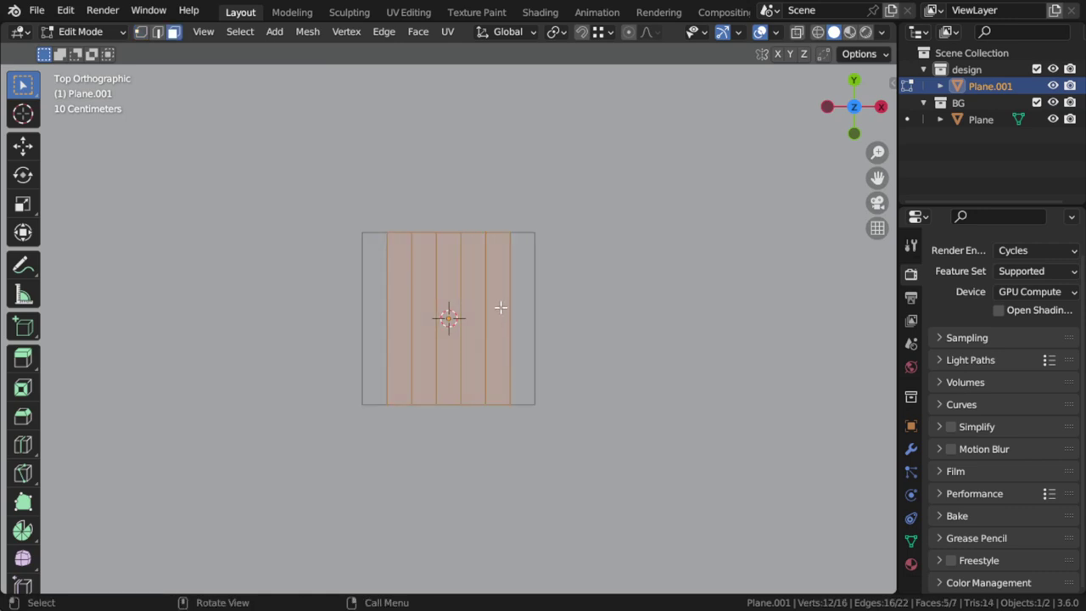
pyautogui.click(501, 307)
pyautogui.keyDown('shift'); pyautogui.click(448, 319); pyautogui.keyUp('shift')
pyautogui.keyDown('shift'); pyautogui.click(402, 332); pyautogui.keyUp('shift')
pyautogui.press('x')
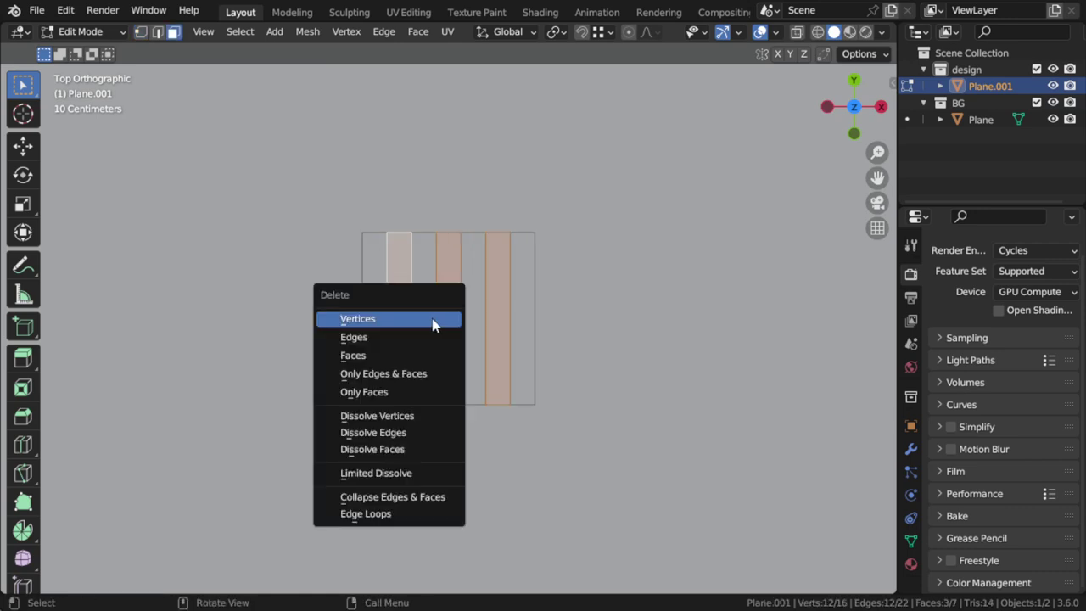
pyautogui.click(402, 357)
# - Inspect the four strips, then select all their vertices in front view
pyautogui.press('Tab')
pyautogui.moveTo(521, 368); pyautogui.dragTo(512, 289, button='middle')
pyautogui.press('Tab')
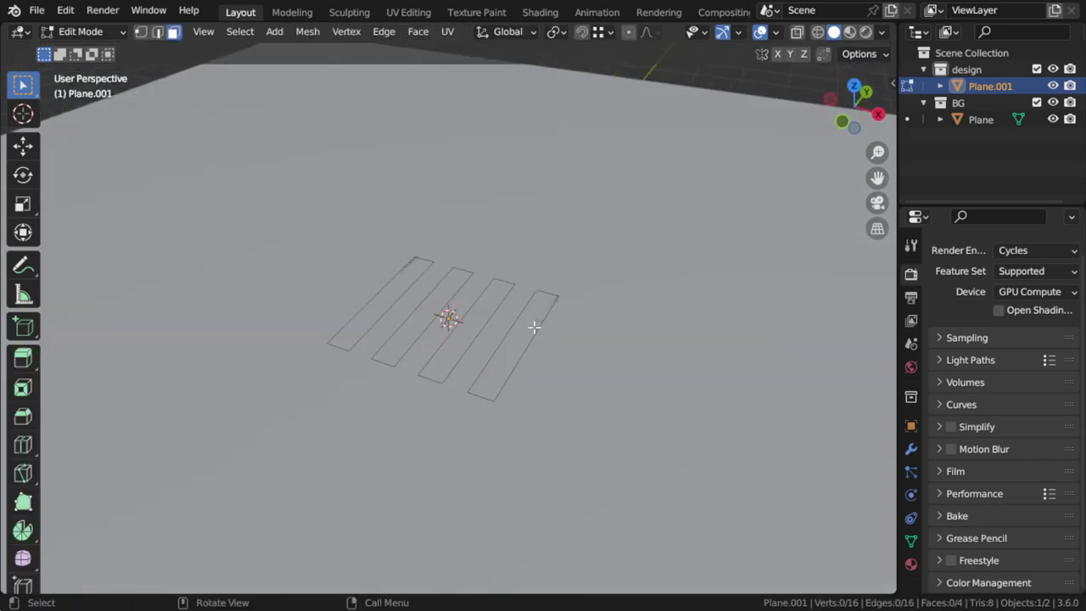
pyautogui.press('KP_1')
pyautogui.press('a')
pyautogui.scroll(3, 534, 327)
# - Extrude the strips 0.2 into planks and return to Object Mode
pyautogui.keyDown('shift'); pyautogui.moveTo(534, 327); pyautogui.dragTo(553, 457, button='middle'); pyautogui.keyUp('shift')
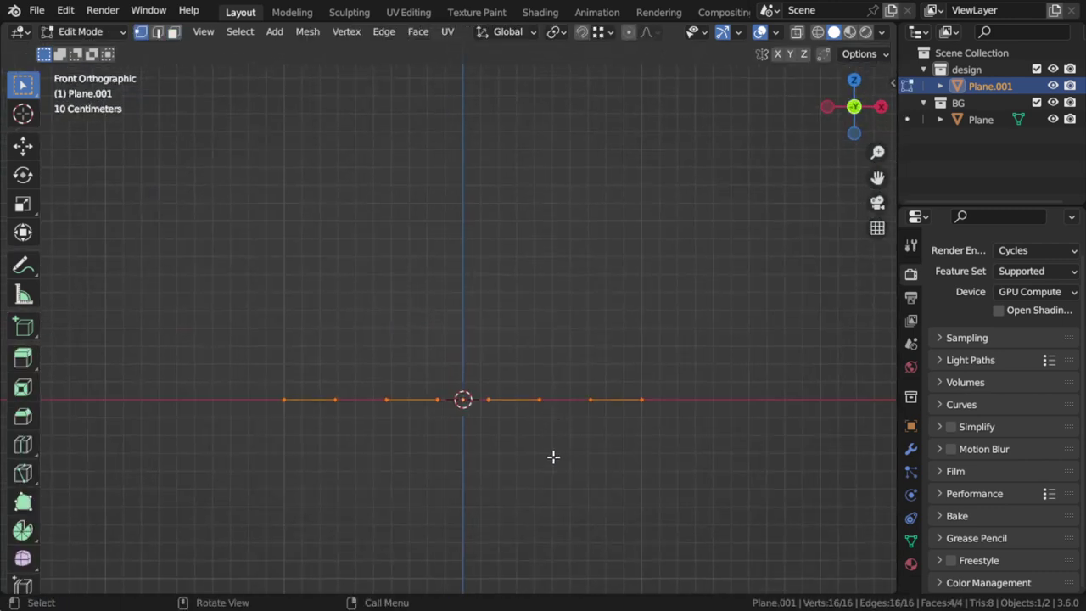
pyautogui.write('e')
pyautogui.write('.')
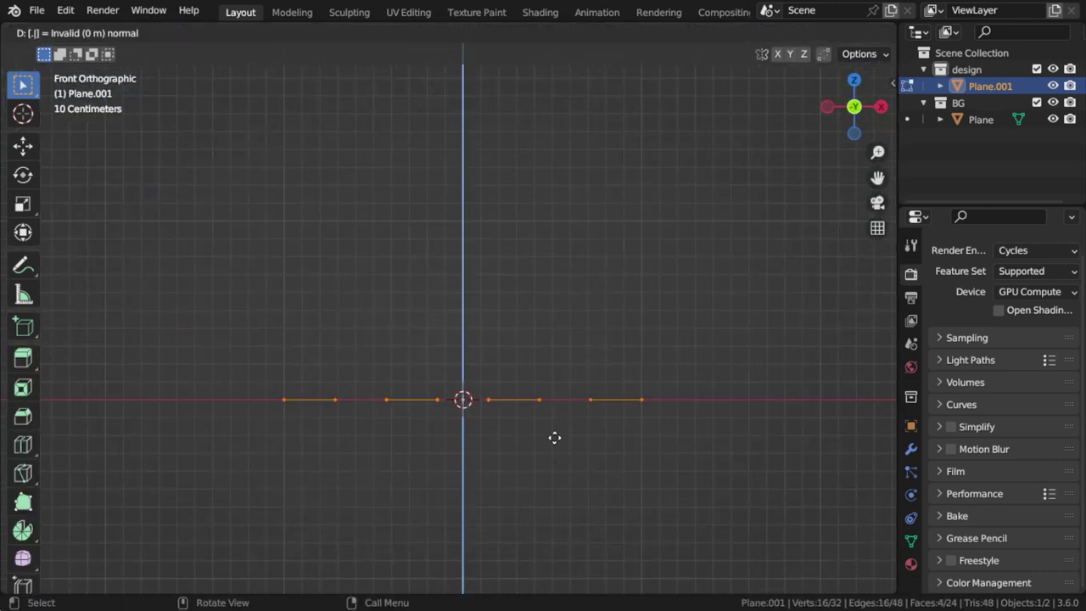
pyautogui.write('2')
pyautogui.press('Return')
pyautogui.press('Tab')
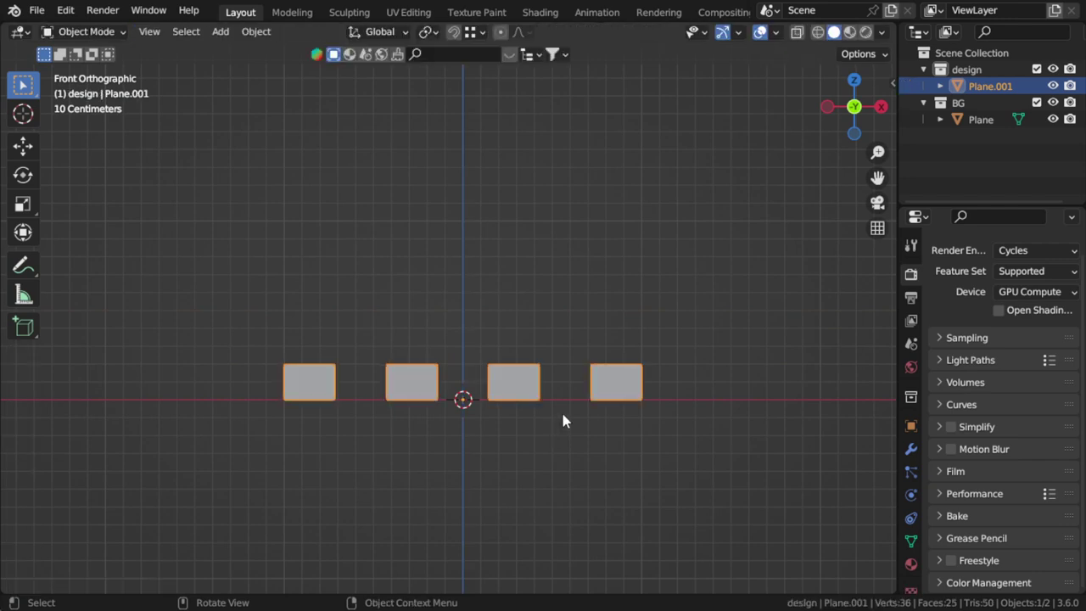
# - Duplicate the plank layer 0.2 m up, rotate it 90° on Z, and select both layers
pyautogui.hotkey('shift', 'd')
pyautogui.write('z')
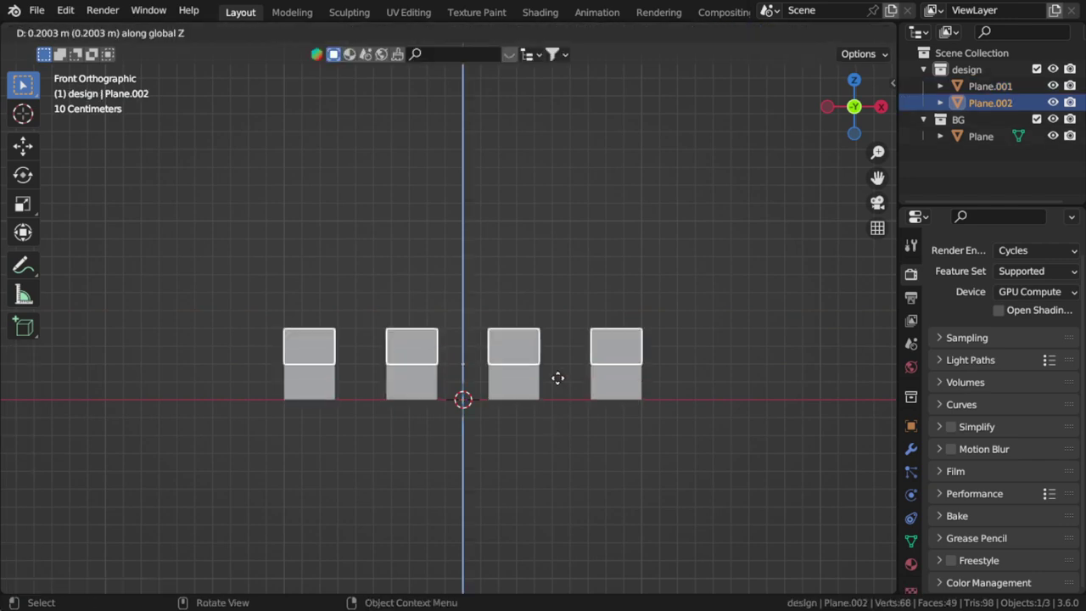
pyautogui.write('.2')
pyautogui.press('Return')
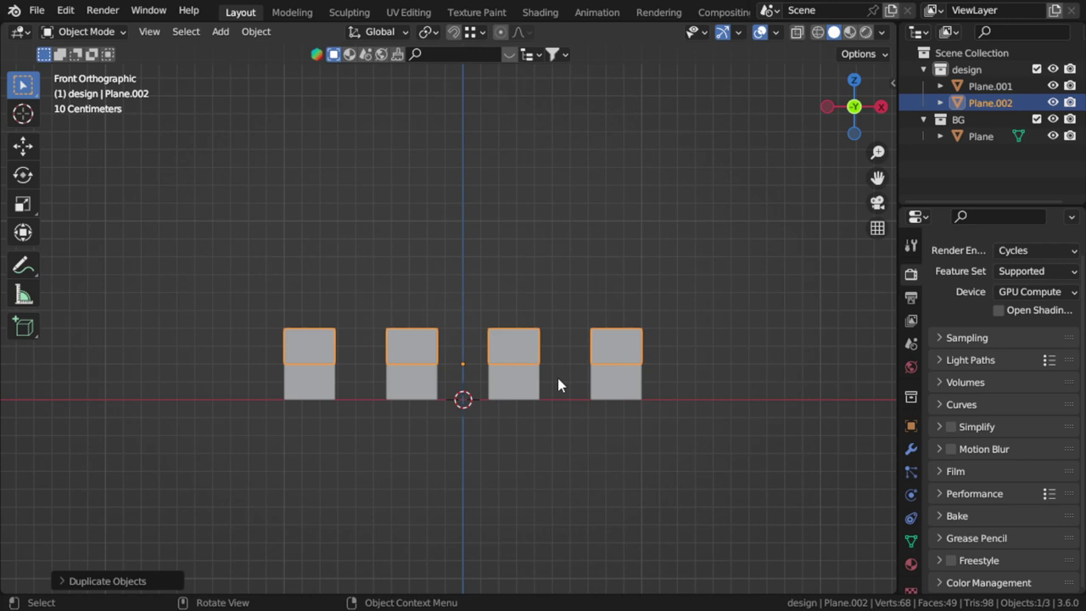
pyautogui.write('rz90')
pyautogui.press('Return')
pyautogui.moveTo(560, 380); pyautogui.dragTo(518, 415, button='middle')
pyautogui.keyDown('shift'); pyautogui.click(500, 456); pyautogui.keyUp('shift')
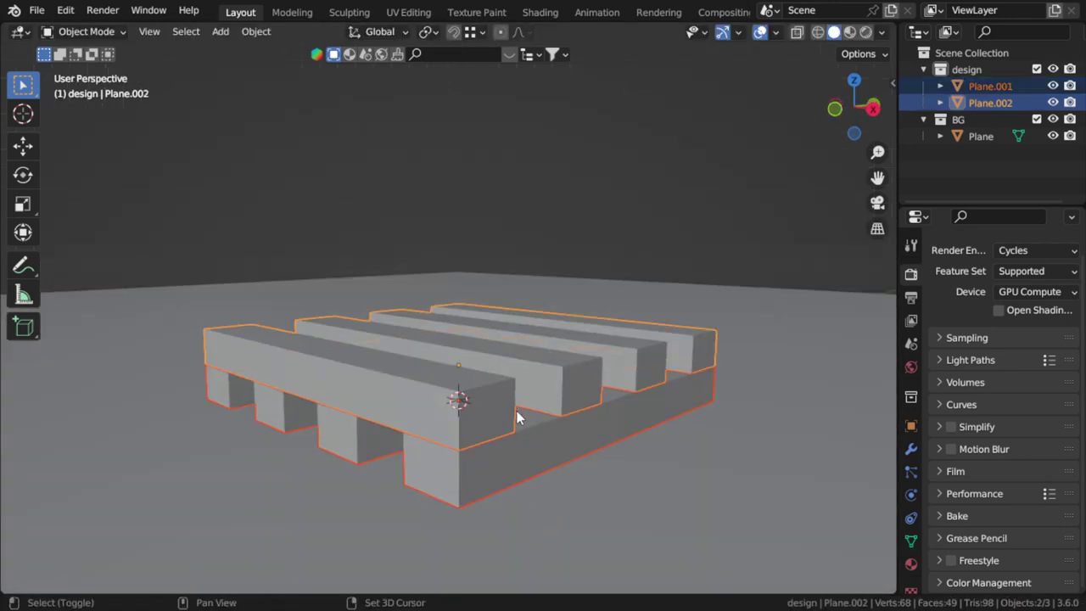
pyautogui.press('KP_1')
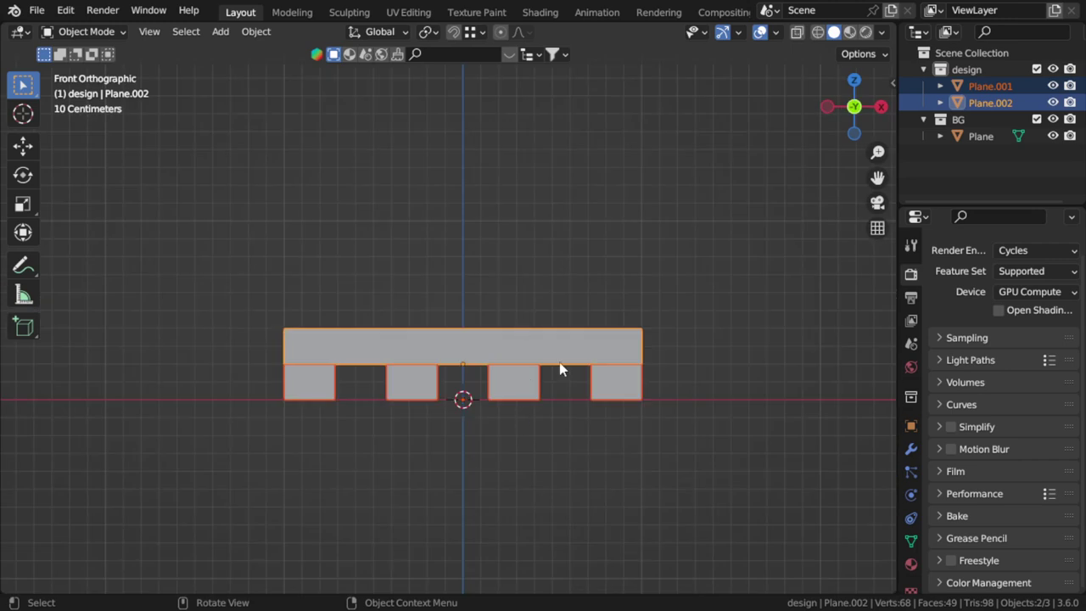
# - Duplicate the crossed layers 0.4 m higher and repeat with Shift+R to keep stacking
pyautogui.hotkey('shift', 'd')
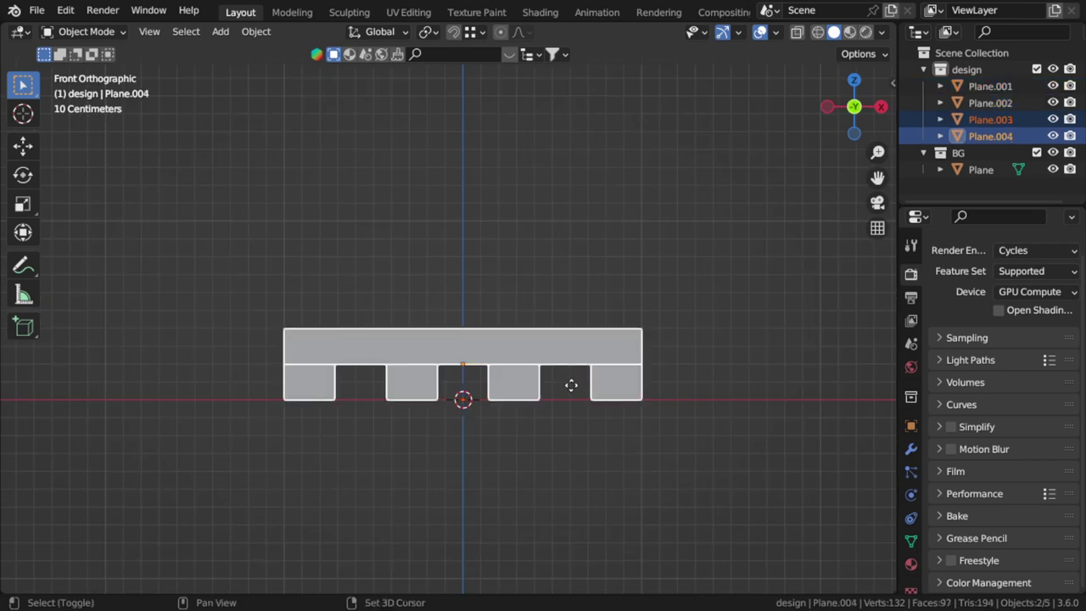
pyautogui.write('z.4')
pyautogui.press('Return')
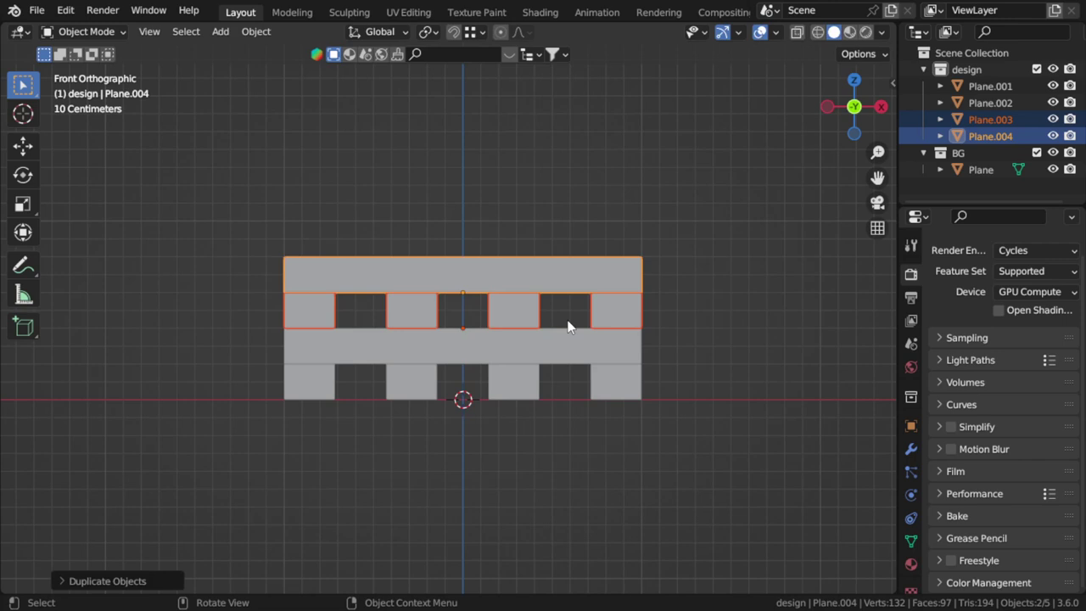
pyautogui.hotkey('shift', 'd')
pyautogui.write('z.4')
pyautogui.press('Return')
pyautogui.scroll(-4, 543, 466)
pyautogui.hotkey('shift', 'r')
pyautogui.hotkey('shift', 'r')
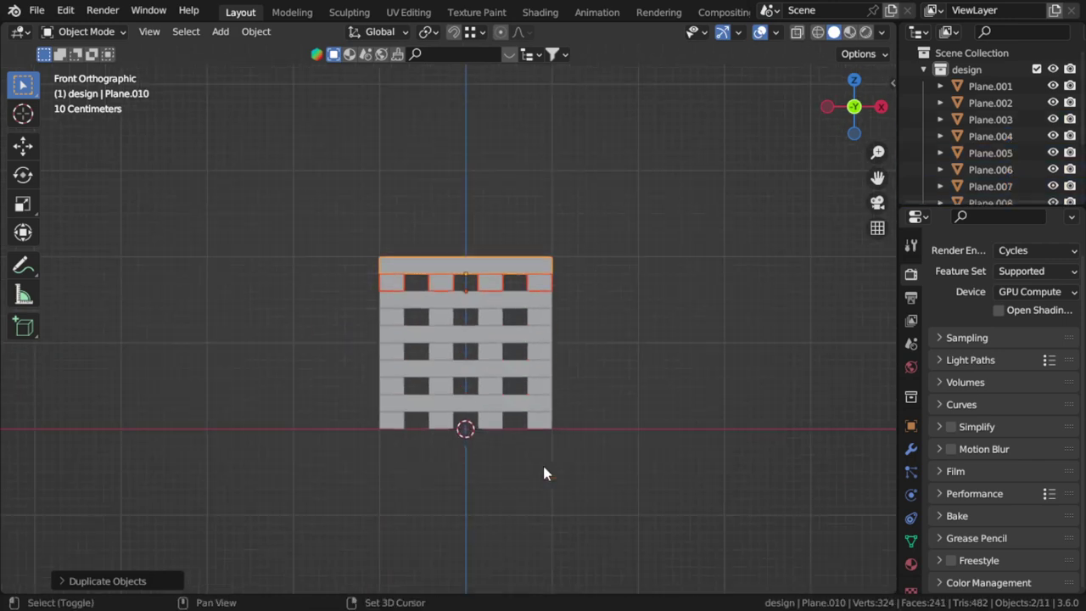
pyautogui.hotkey('shift', 'r')
pyautogui.hotkey('shift', 'r')
pyautogui.hotkey('shift', 'r')
pyautogui.hotkey('shift', 'r')
pyautogui.hotkey('shift', 'r')
pyautogui.hotkey('shift', 'r')
pyautogui.scroll(-3, 544, 474)
pyautogui.scroll(-3, 544, 473)
pyautogui.hotkey('shift', 'r')
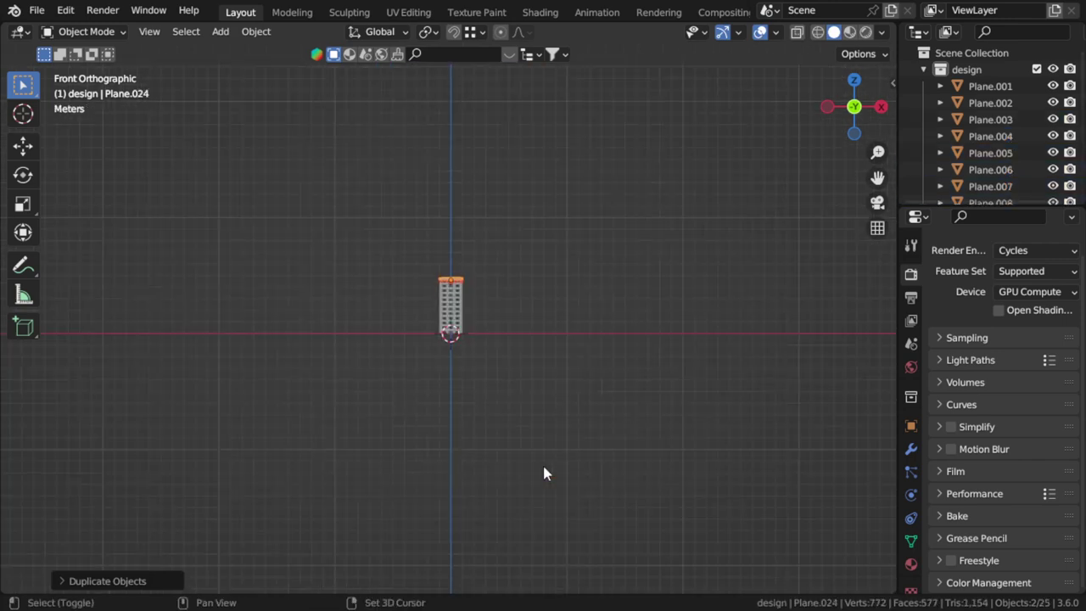
pyautogui.hotkey('shift', 'r')
pyautogui.hotkey('shift', 'r')
pyautogui.hotkey('shift', 'r')
pyautogui.hotkey('shift', 'r')
pyautogui.hotkey('shift', 'r')
pyautogui.hotkey('shift', 'r')
pyautogui.hotkey('shift', 'r')
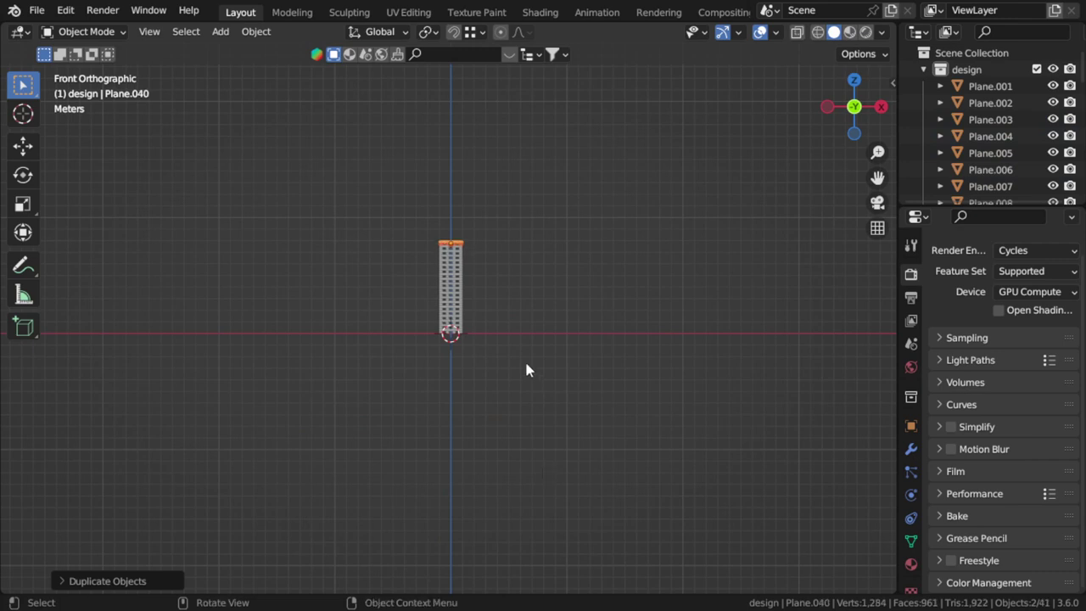
# - Stack more layers until the tower is about 44 layers tall, framing the whole tower
pyautogui.moveTo(524, 359); pyautogui.dragTo(446, 350, button='middle')
pyautogui.scroll(4, 463, 343)
pyautogui.press('KP_1')
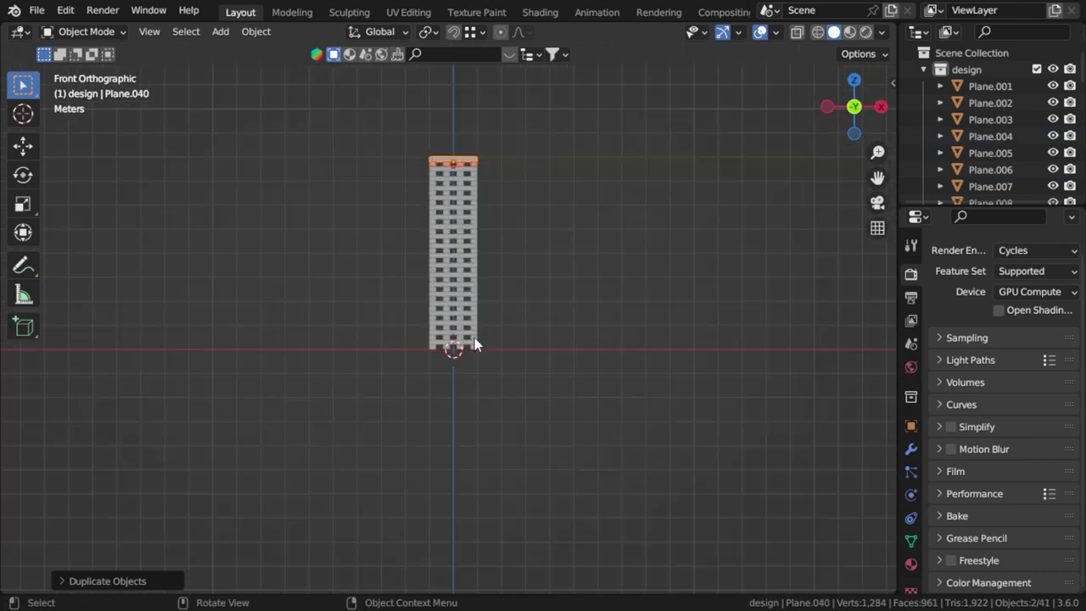
pyautogui.hotkey('shift', 'r')
pyautogui.hotkey('shift', 'r')
pyautogui.hotkey('shift', 'r')
pyautogui.keyDown('shift'); pyautogui.moveTo(479, 333); pyautogui.dragTo(504, 422, button='middle'); pyautogui.keyUp('shift')
pyautogui.scroll(2, 504, 420)
# - Switch the viewport to wireframe shading and clear the selection
pyautogui.press('z')
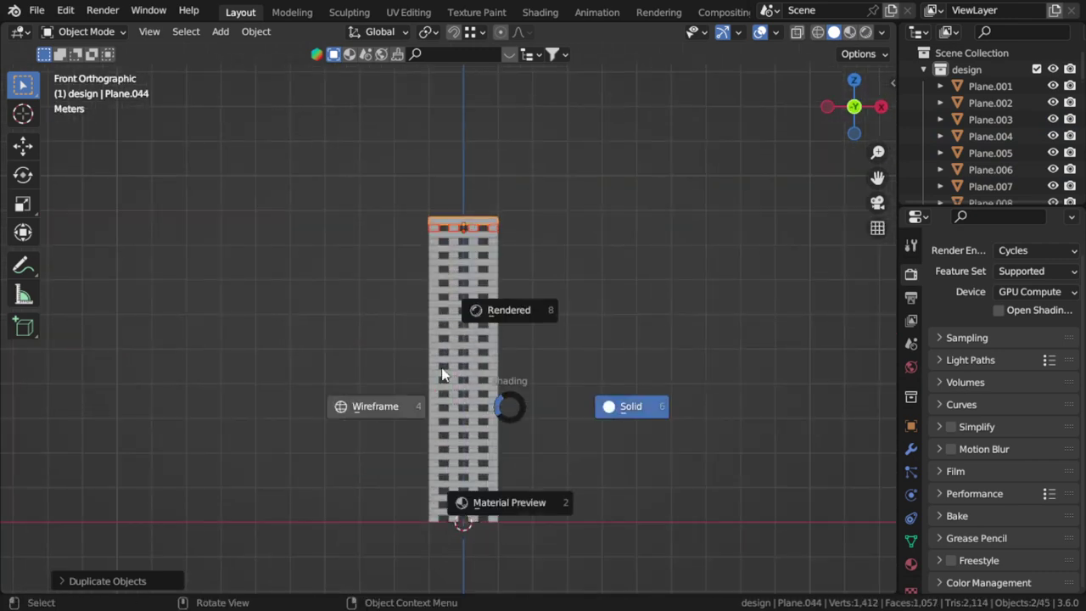
pyautogui.click(382, 407)
pyautogui.press('a')
pyautogui.hotkey('alt', 'a')
# - Box-select all tower layers, move them into a new collection 'col', and join them into one mesh
pyautogui.press('b')
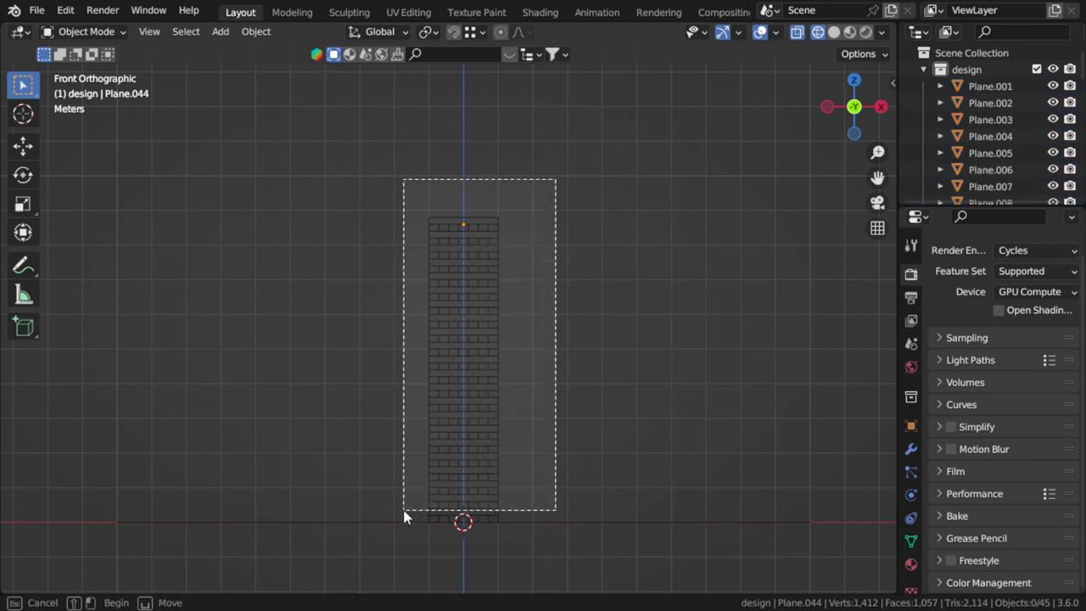
pyautogui.moveTo(508, 322); pyautogui.dragTo(412, 517)
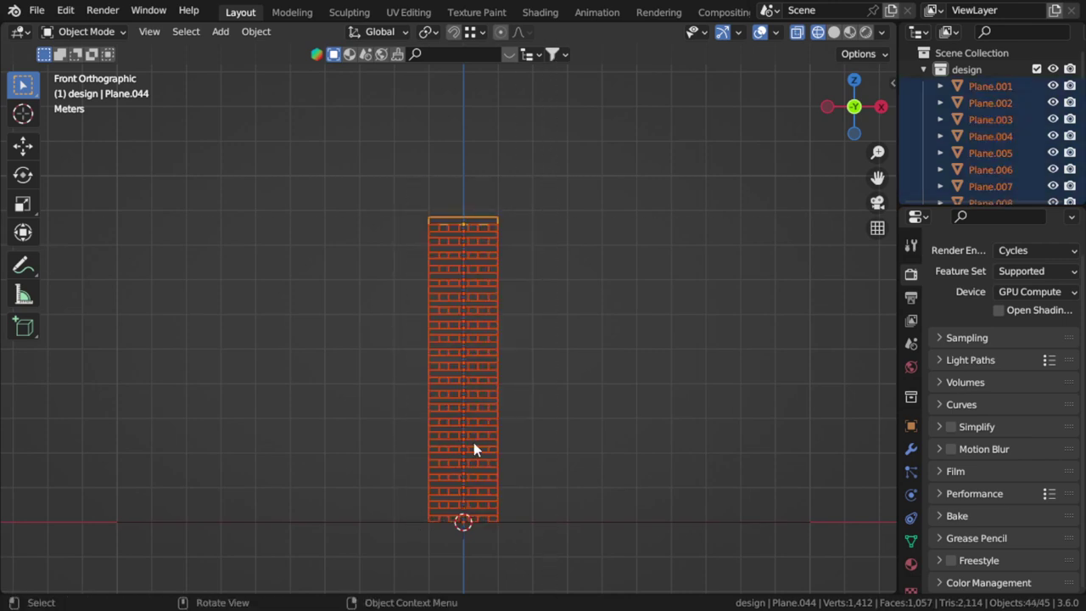
pyautogui.press('m')
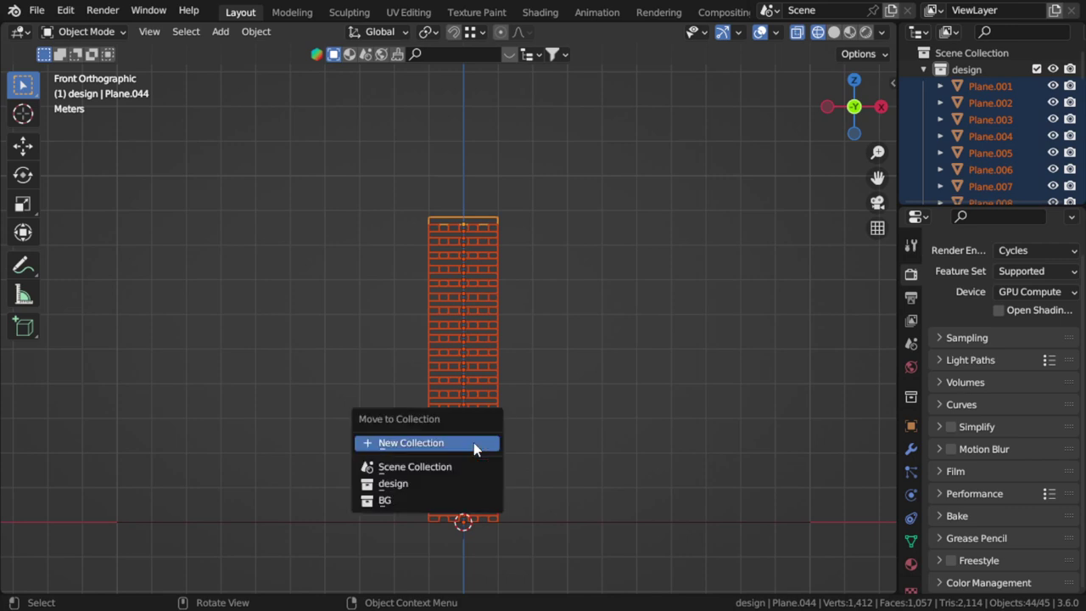
pyautogui.click(473, 444)
pyautogui.write('co')
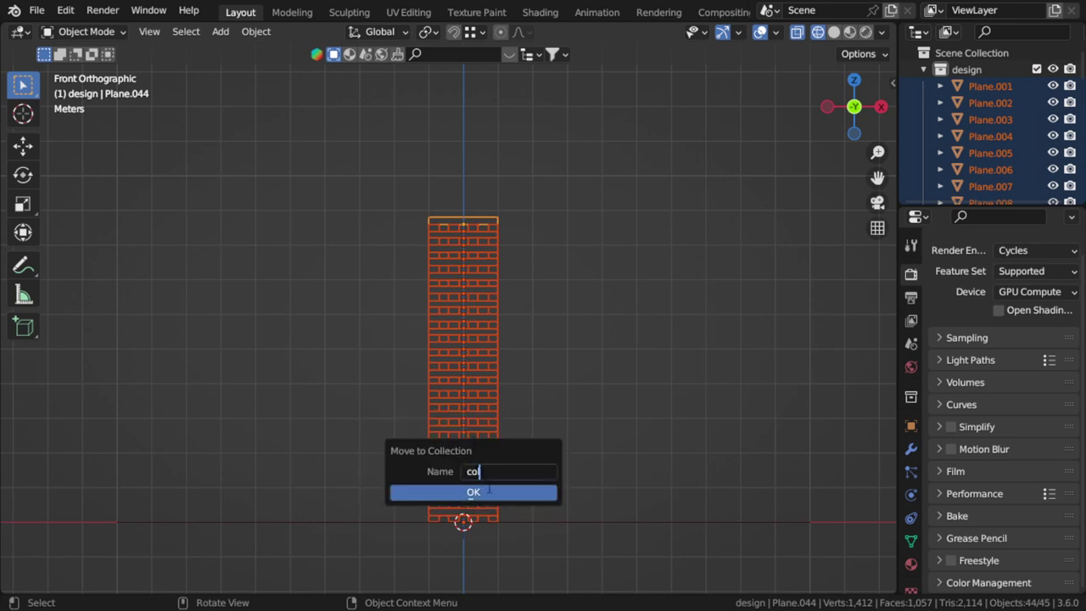
pyautogui.click(488, 491)
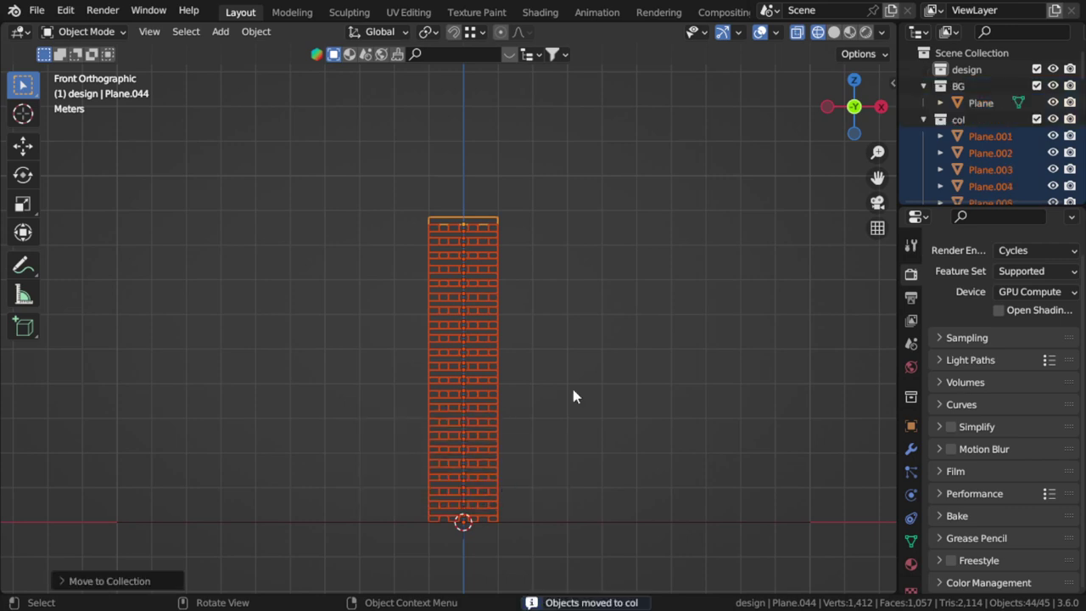
pyautogui.click(924, 120)
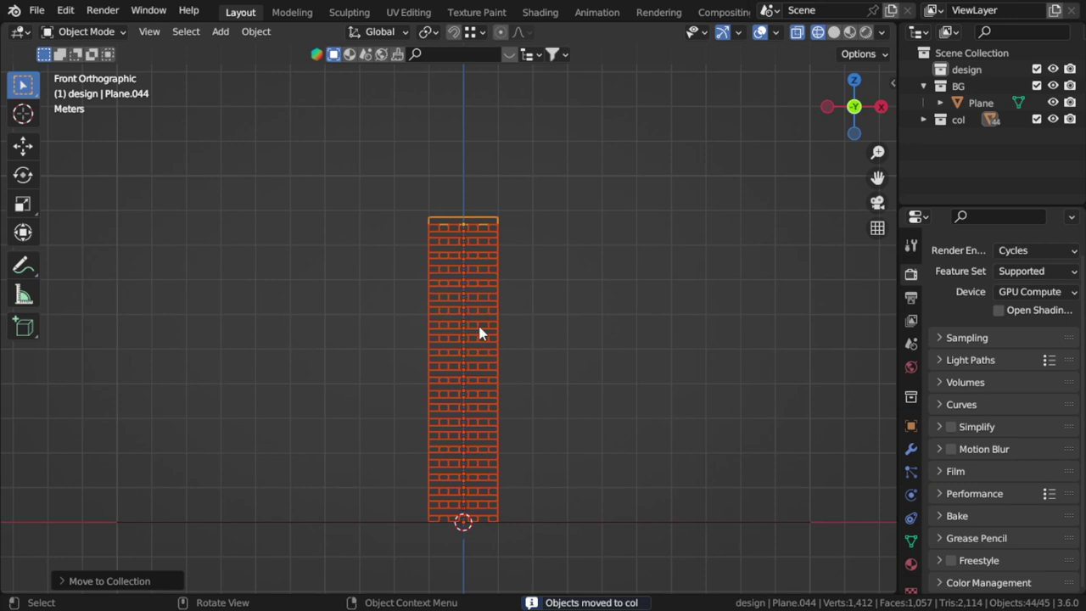
pyautogui.hotkey('ctrl', 'j')
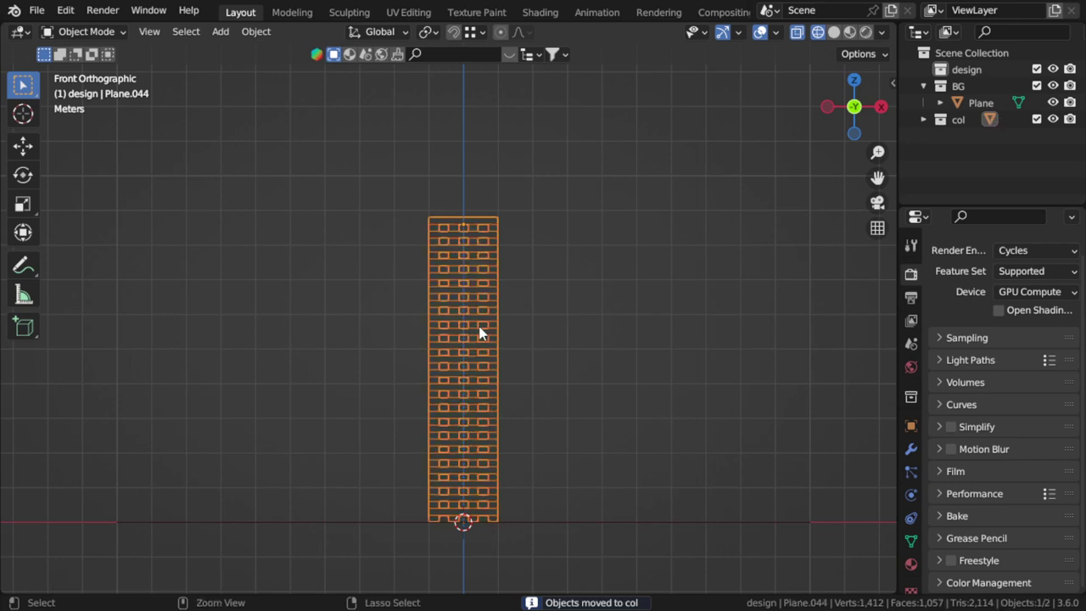
pyautogui.press('Tab')
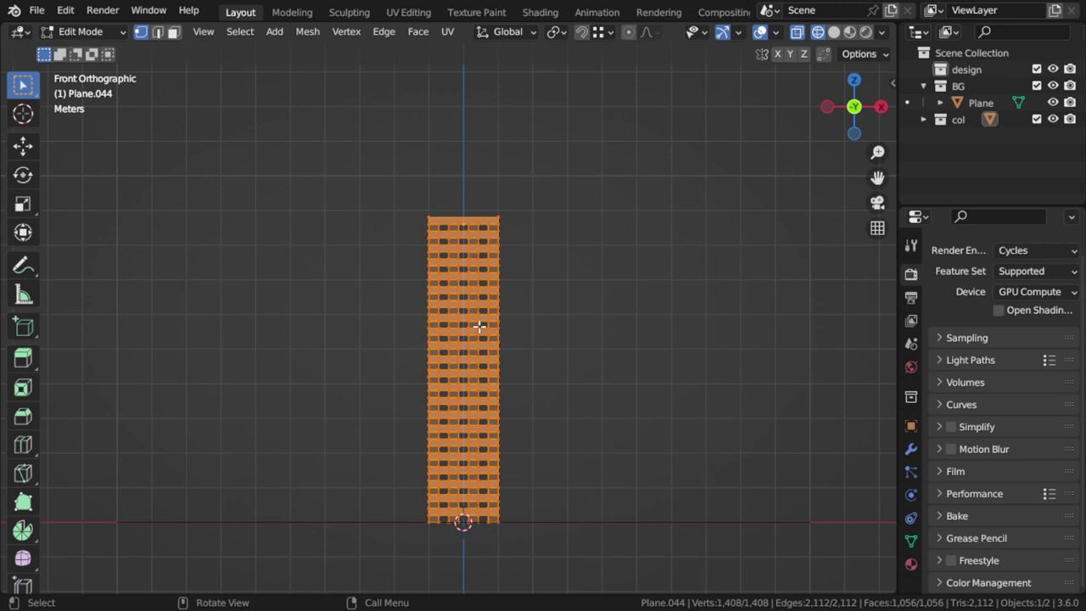
# - Separate the mesh by loose parts and set each brick's origin to its geometry
pyautogui.press('p')
pyautogui.click(449, 363)
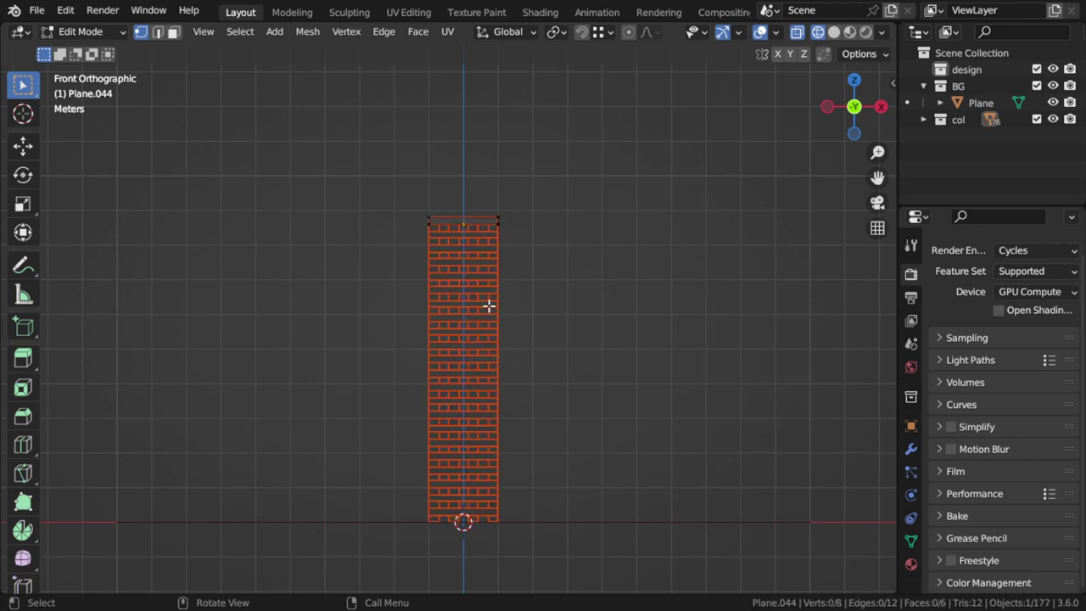
pyautogui.press('Tab')
pyautogui.rightClick(489, 305)
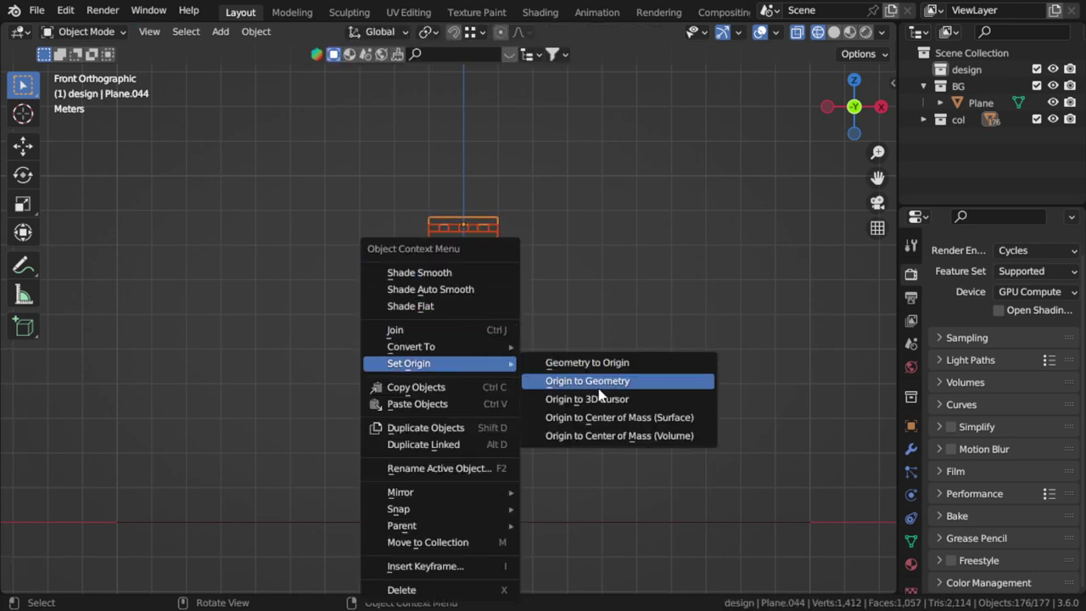
pyautogui.click(598, 388)
# - Switch to solid shading and select the tower's top beam
pyautogui.moveTo(527, 267)
pyautogui.mouseDown(button='middle')
pyautogui.moveTo(456, 390)
pyautogui.moveTo(702, 381)
pyautogui.moveTo(520, 356)
pyautogui.moveTo(630, 345)
pyautogui.moveTo(538, 336)
pyautogui.mouseUp(button='middle')
pyautogui.hotkey('shift', 'z')
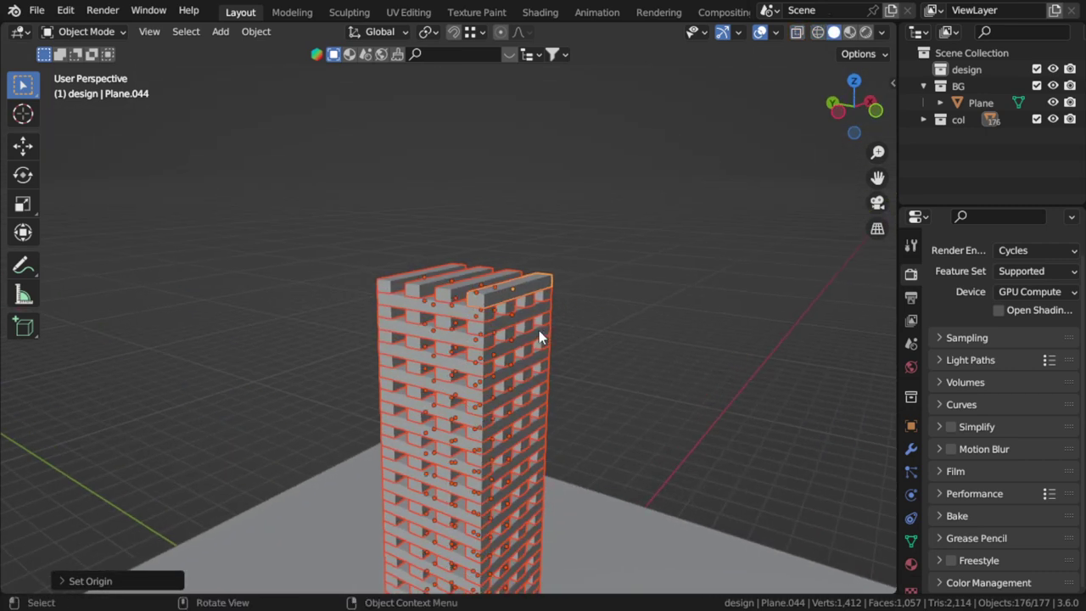
pyautogui.scroll(3, 539, 336)
pyautogui.keyDown('shift'); pyautogui.moveTo(538, 293); pyautogui.dragTo(480, 310, button='middle'); pyautogui.keyUp('shift')
pyautogui.click(535, 348)
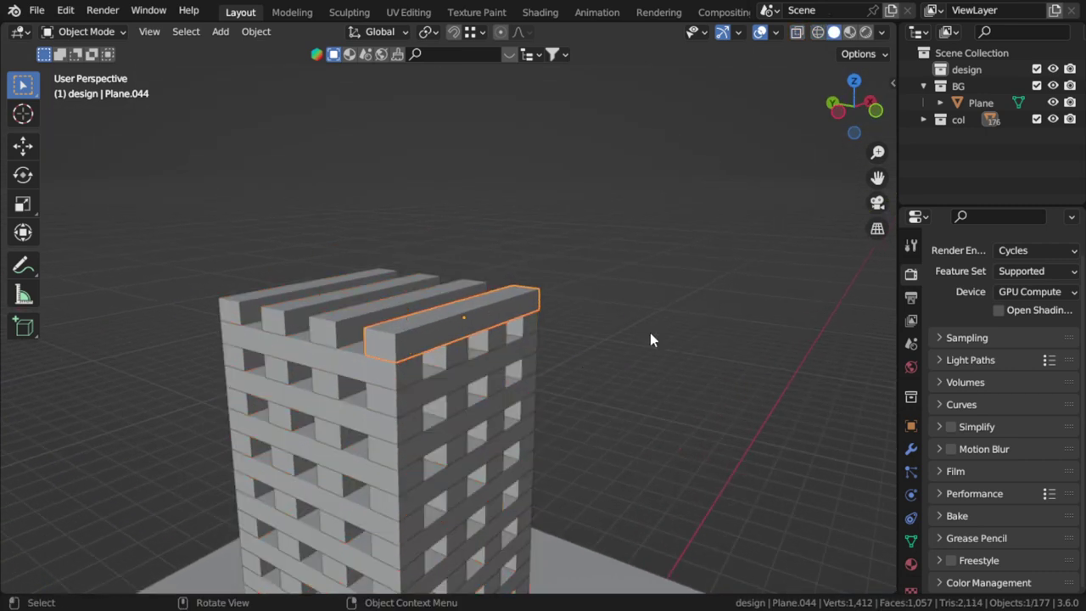
# - Add a rigid body to the top beam with a mass of 0.4 kg
pyautogui.click(912, 499)
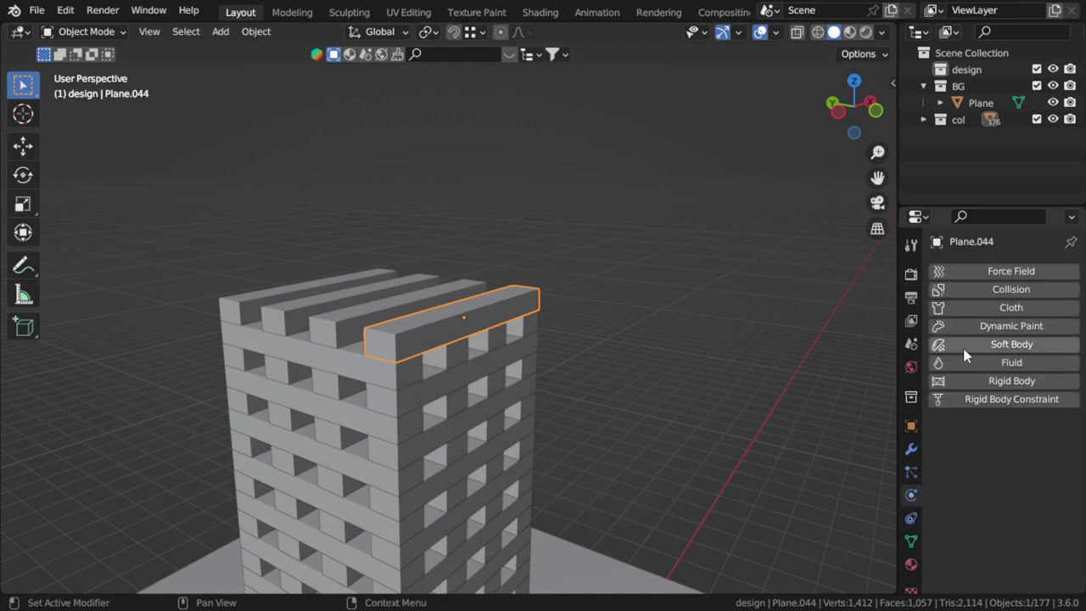
pyautogui.moveTo(896, 373); pyautogui.dragTo(821, 364)
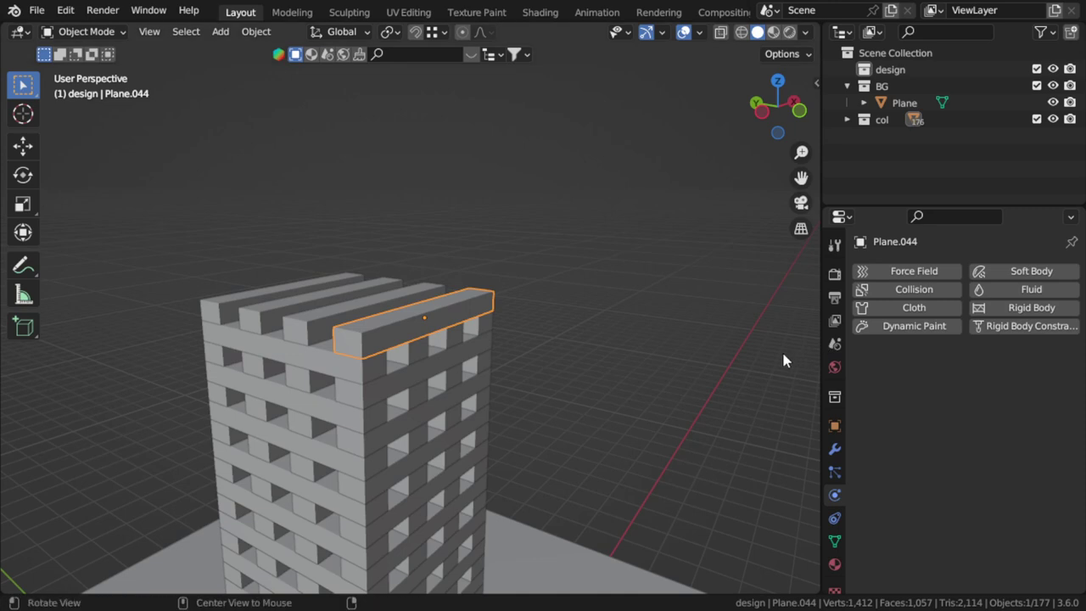
pyautogui.click(1026, 308)
pyautogui.click(1009, 429)
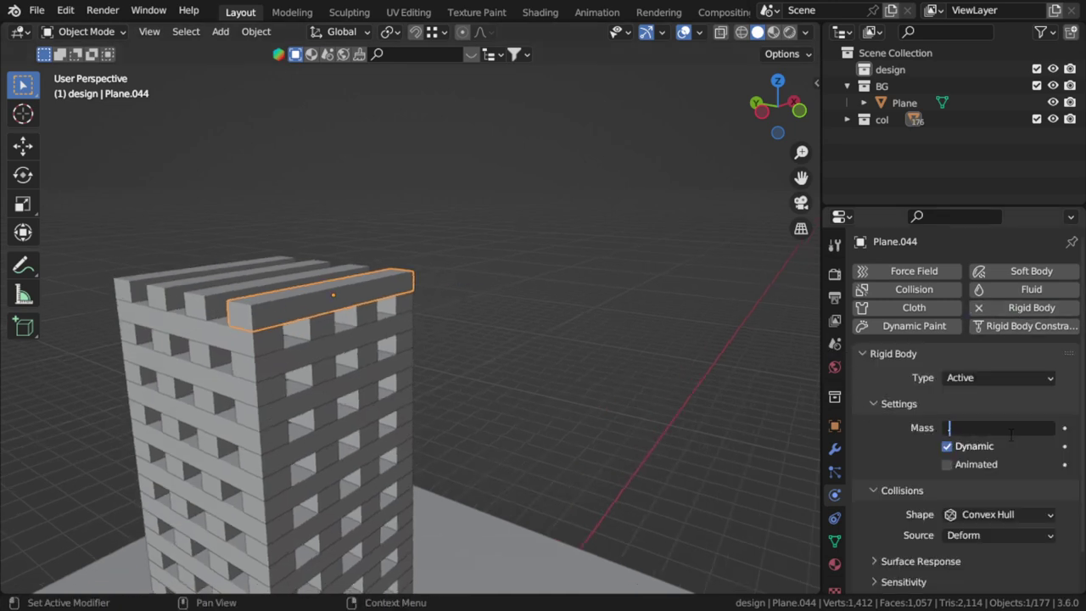
pyautogui.write('.4')
pyautogui.press('Return')
# - Set the beam's collision shape to Box and enable Start Deactivated under Deactivation
pyautogui.scroll(-2, 1008, 430)
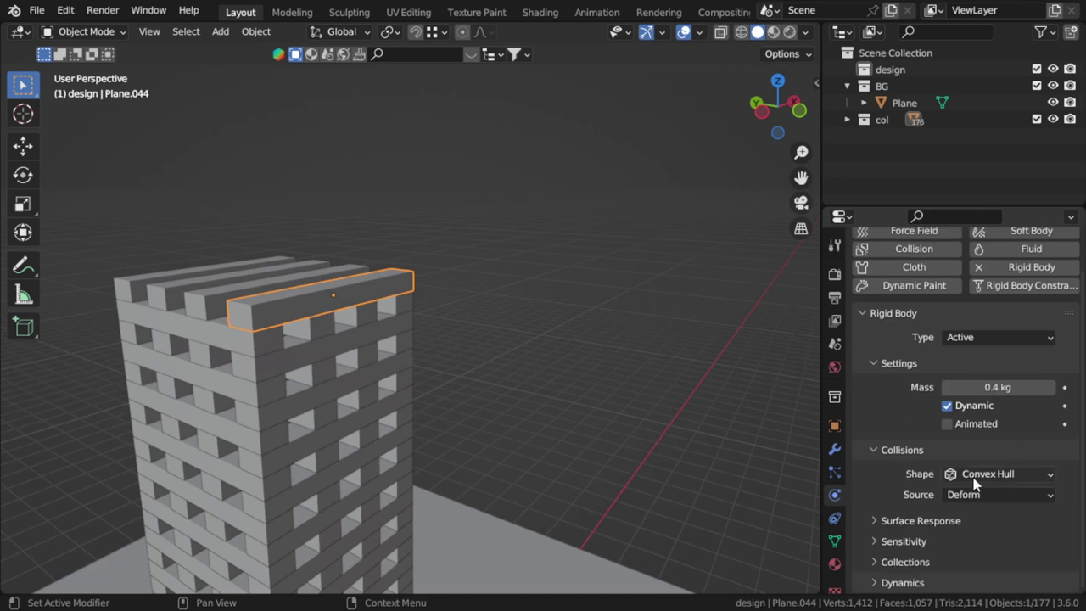
pyautogui.click(980, 473)
pyautogui.click(975, 457)
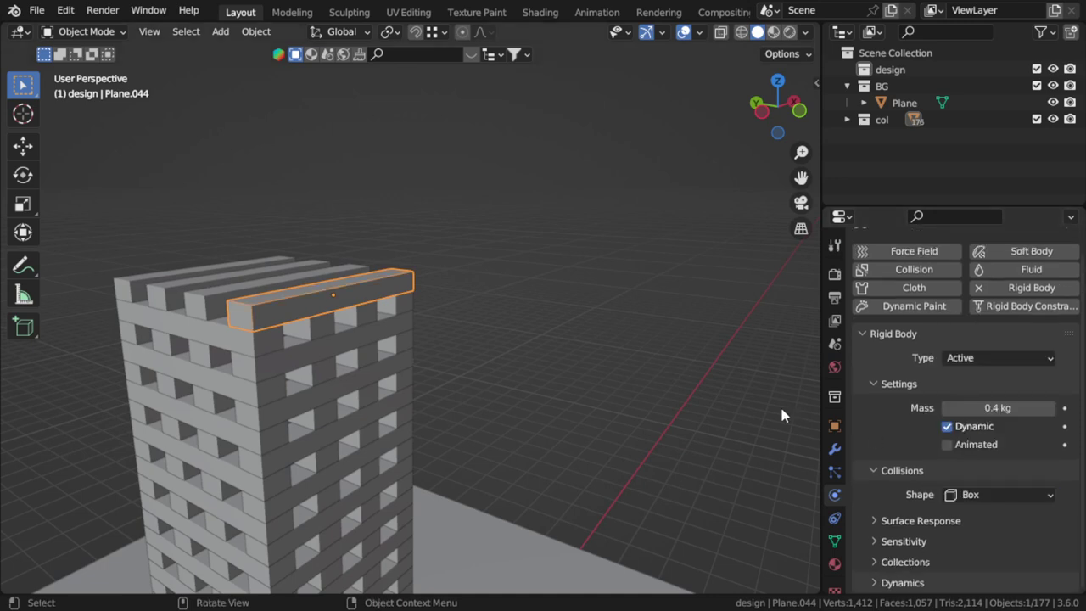
pyautogui.click(921, 582)
pyautogui.scroll(-2, 933, 556)
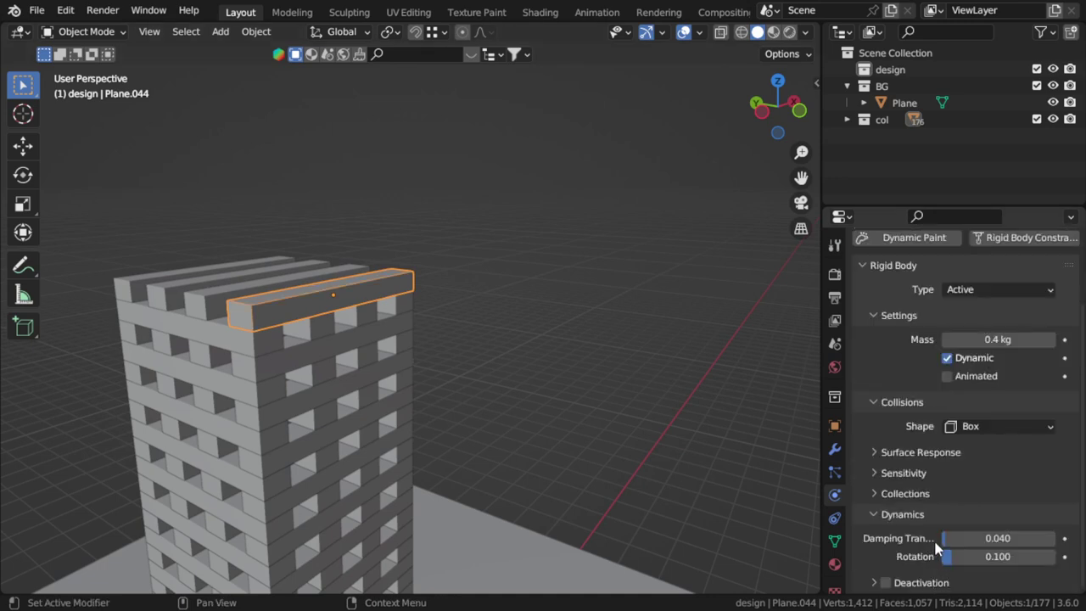
pyautogui.click(931, 583)
pyautogui.scroll(-2, 933, 576)
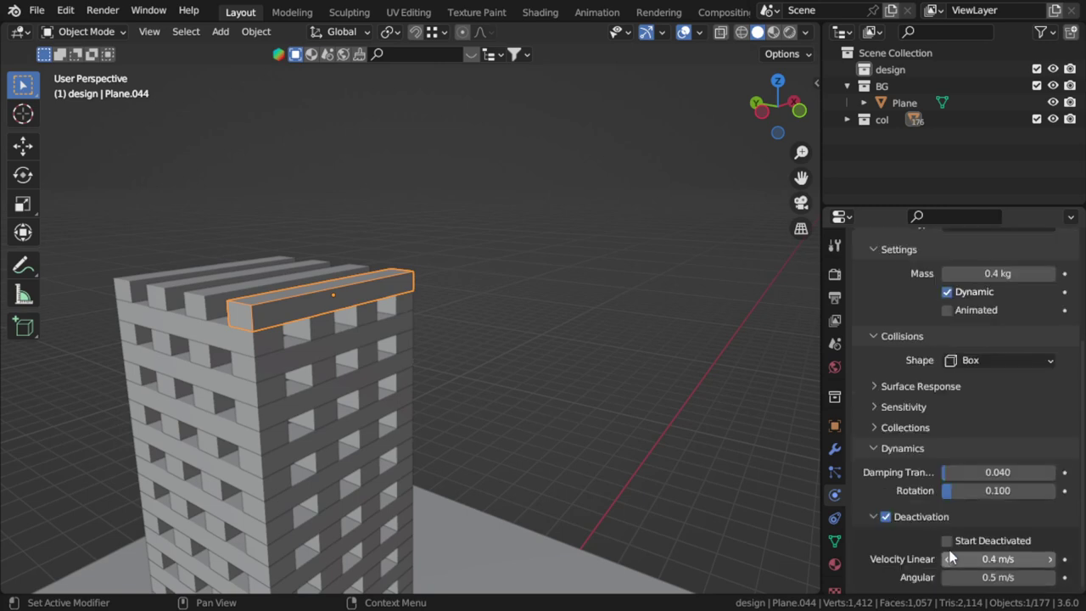
pyautogui.click(944, 541)
# - Reframe the viewport and select the ground plane
pyautogui.moveTo(721, 441)
pyautogui.mouseDown(button='middle')
pyautogui.moveTo(654, 392)
pyautogui.moveTo(552, 391)
pyautogui.mouseUp(button='middle')
pyautogui.scroll(-5, 552, 391)
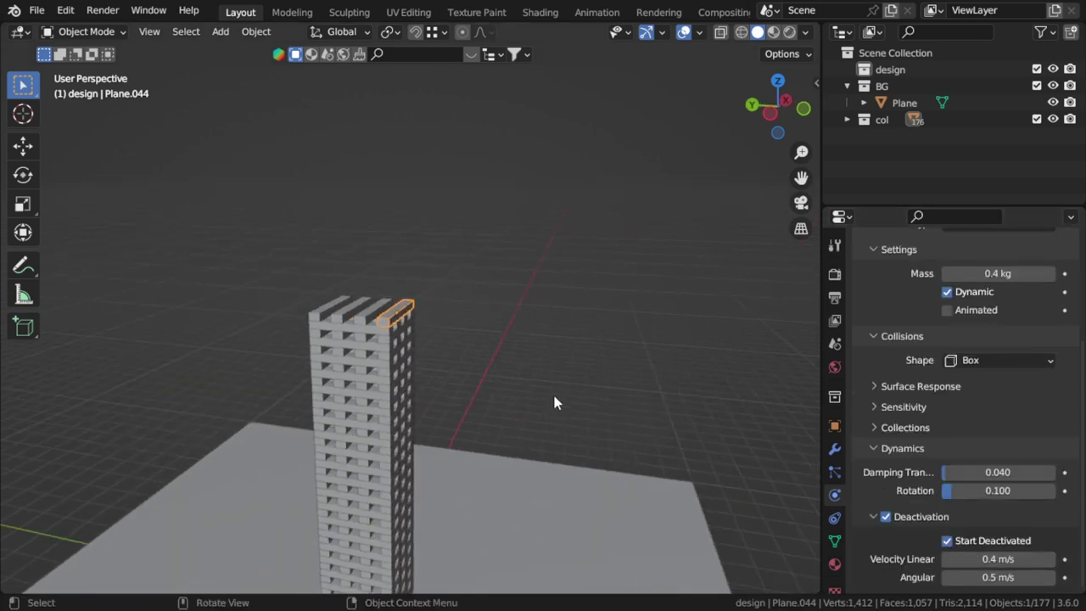
pyautogui.click(503, 485)
# - Hide the ground plane and copy the top beam's rigid-body settings to all bricks
pyautogui.press('h')
pyautogui.press('a')
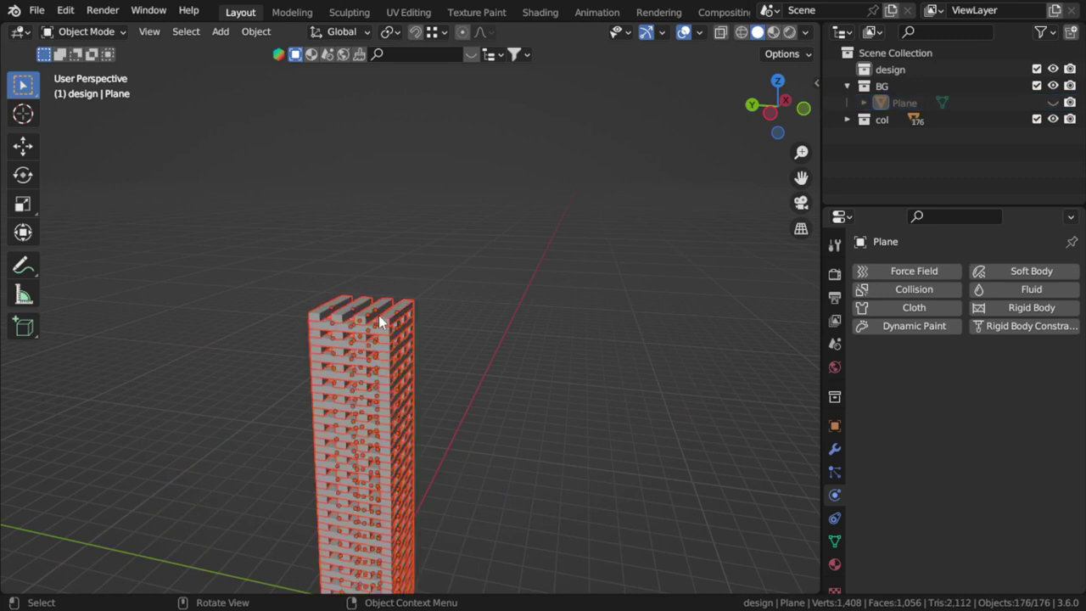
pyautogui.keyDown('shift'); pyautogui.click(393, 309); pyautogui.keyUp('shift')
pyautogui.scroll(5, 373, 309)
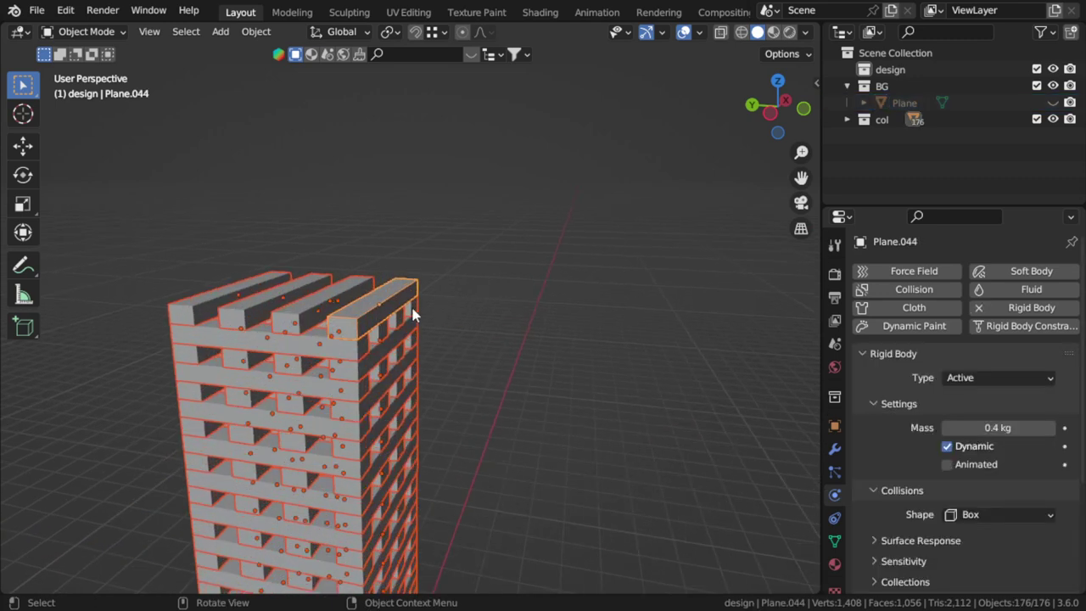
pyautogui.click(255, 32)
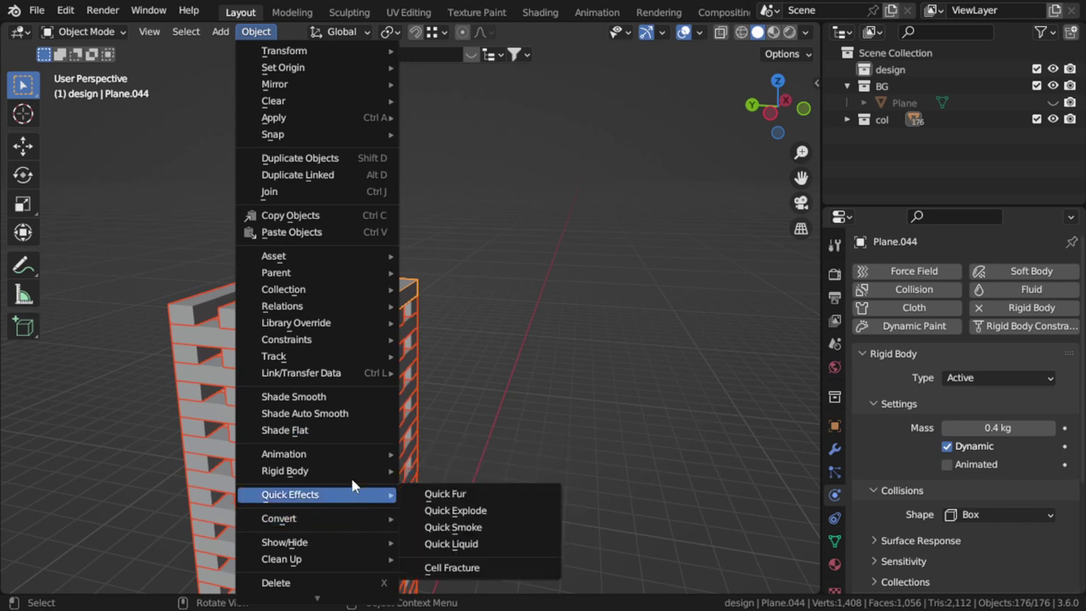
pyautogui.moveTo(285, 471)
pyautogui.click(465, 413)
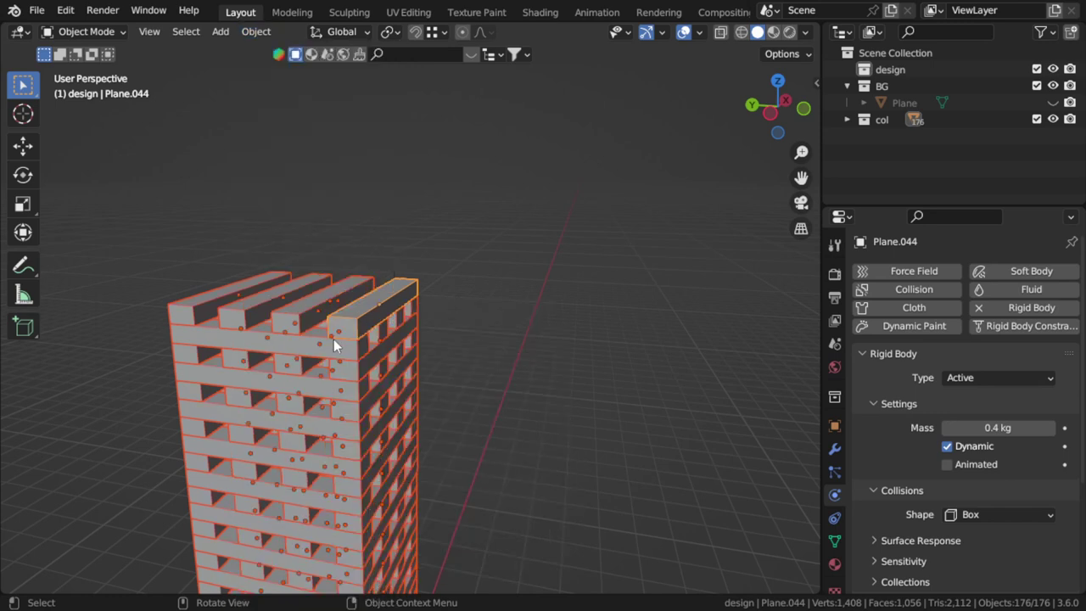
# - Select a few individual bricks to verify their copied rigid-body settings
pyautogui.click(285, 323)
pyautogui.click(291, 403)
pyautogui.click(303, 445)
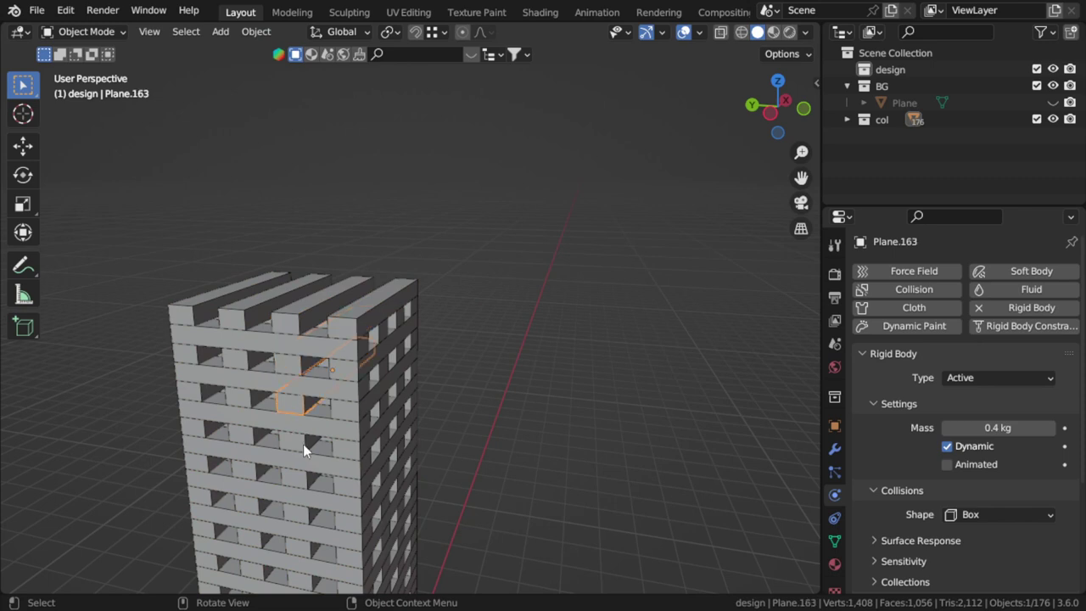
pyautogui.scroll(-3, 362, 402)
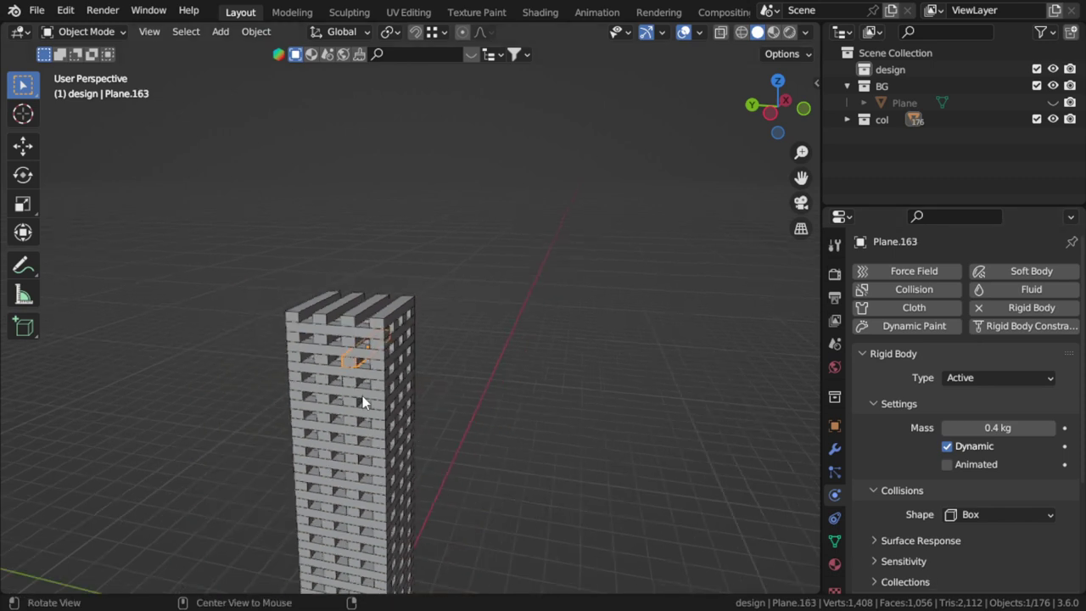
# - Unhide the ground plane and make it a Passive rigid body, then return to front view
pyautogui.hotkey('alt', 'h')
pyautogui.click(448, 489)
pyautogui.click(1020, 308)
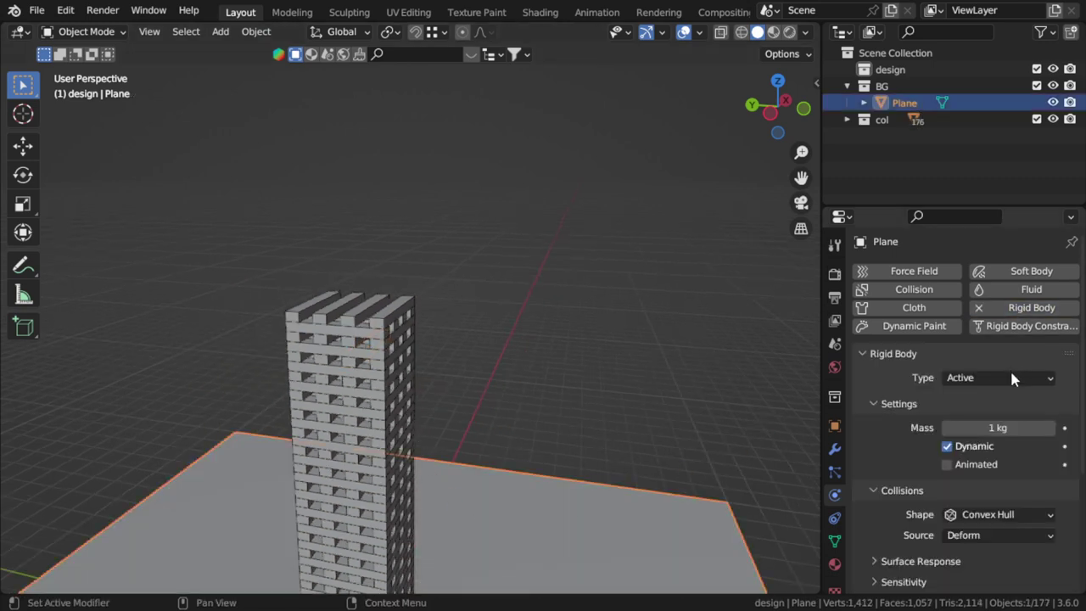
pyautogui.click(984, 382)
pyautogui.click(982, 415)
pyautogui.click(449, 272)
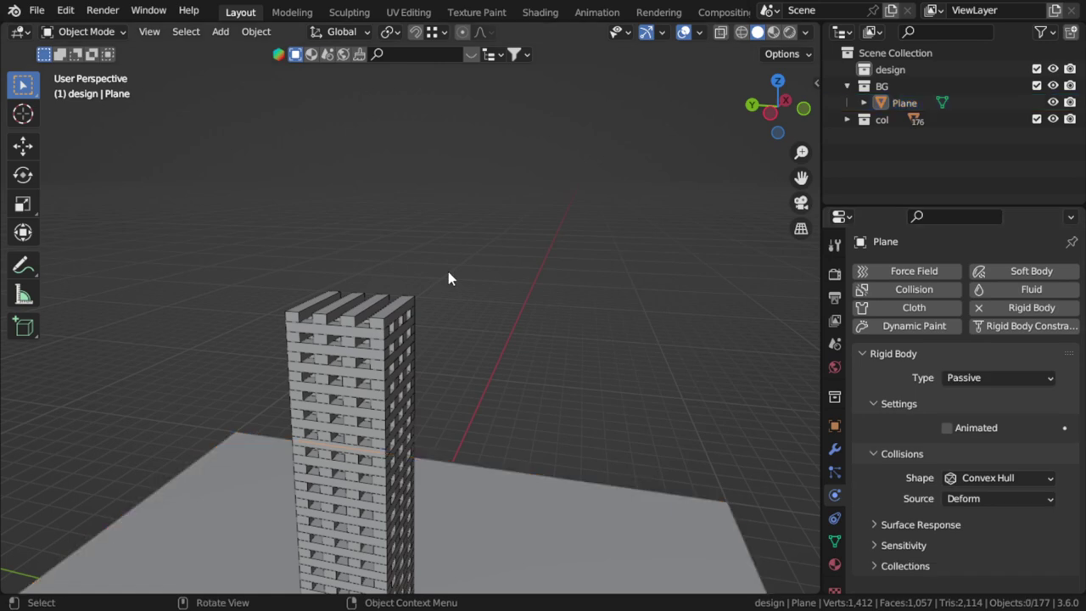
pyautogui.press('KP_1')
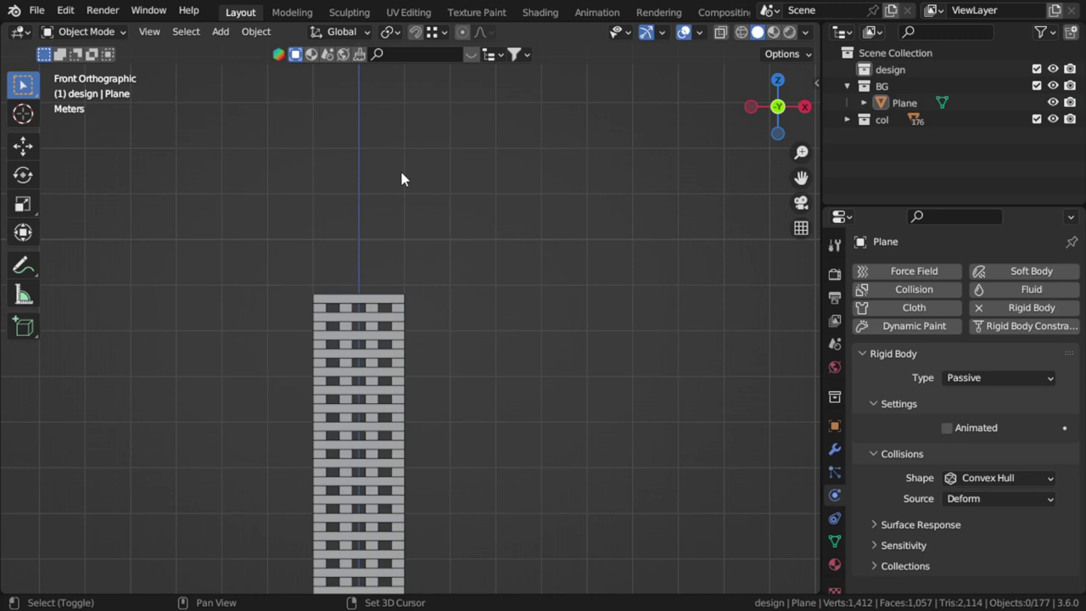
pyautogui.hotkey('shift', 'a')
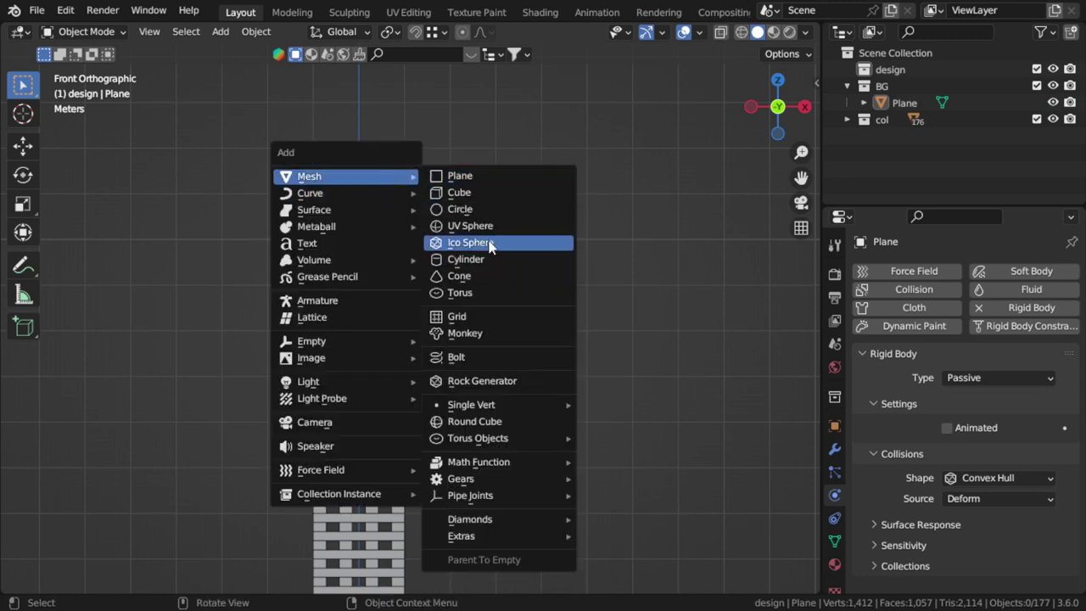
# - Add an icosphere and make it an active rigid body with a mass of 10 kg
pyautogui.click(490, 244)
pyautogui.click(1003, 309)
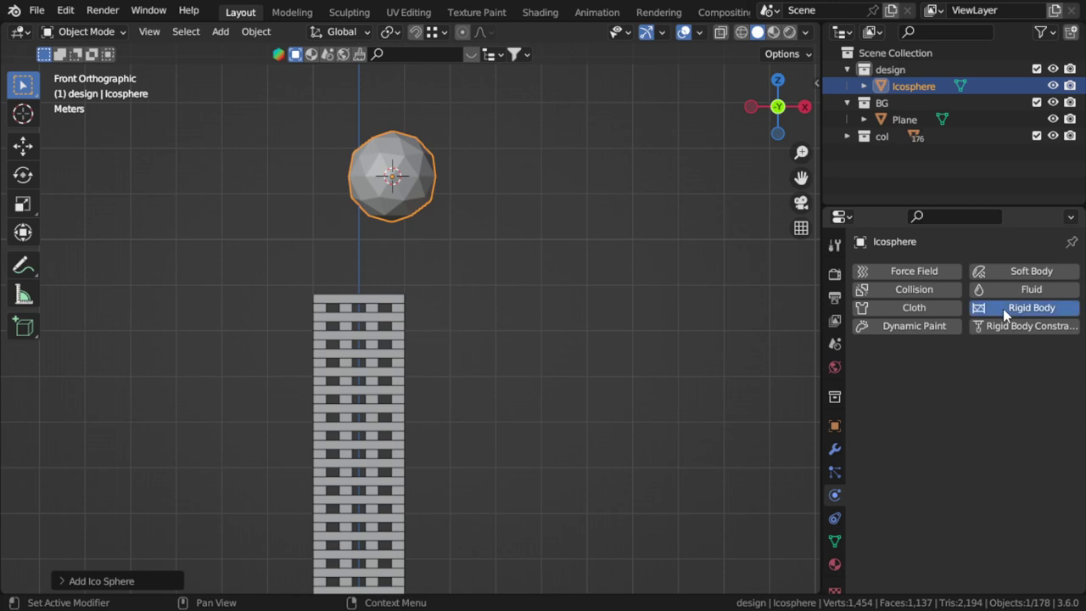
pyautogui.click(992, 428)
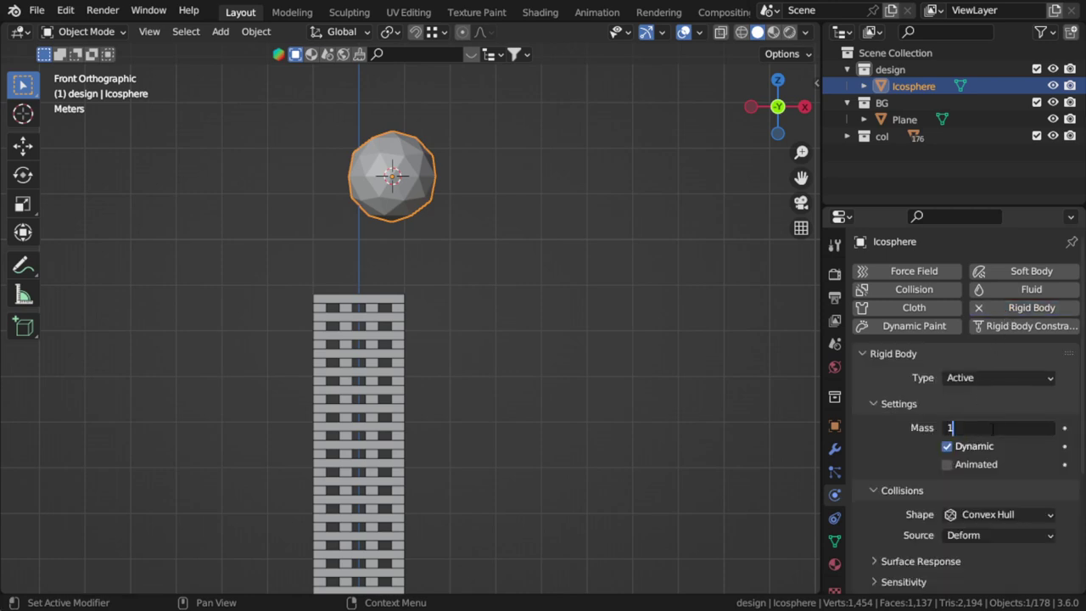
pyautogui.write('0 kg')
pyautogui.press('Return')
# - Try a Sphere collision shape, revert to Convex Hull, and show the Scene properties
pyautogui.scroll(-4, 994, 445)
pyautogui.click(984, 387)
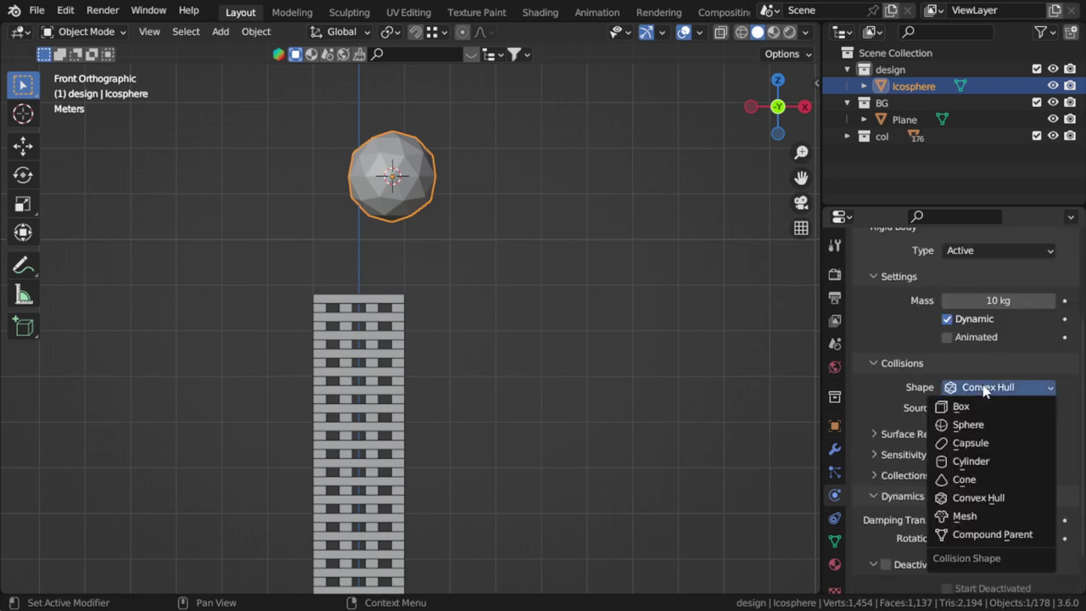
pyautogui.click(940, 425)
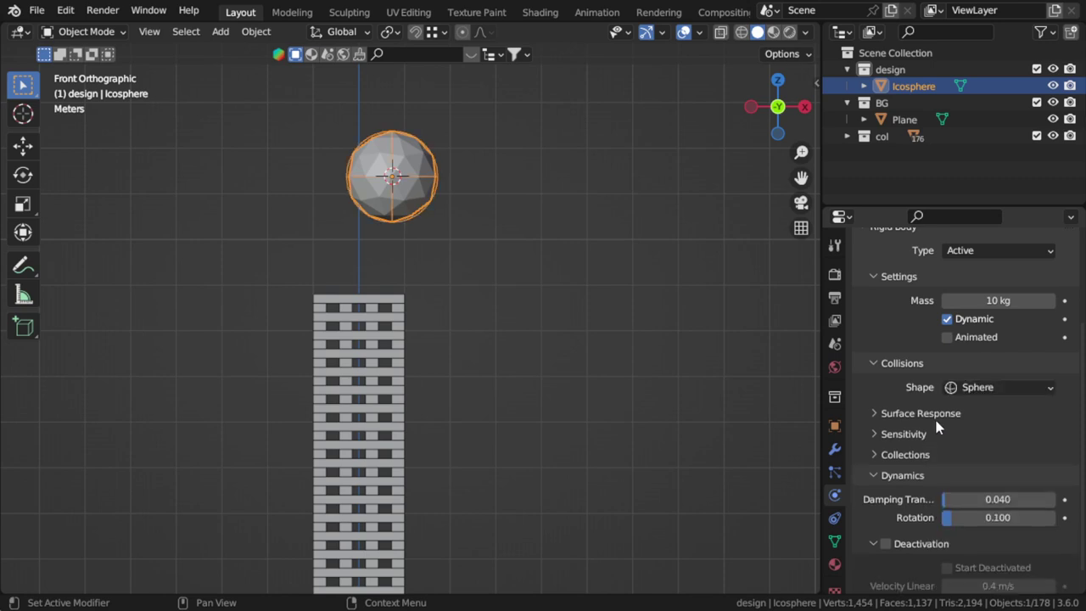
pyautogui.click(967, 389)
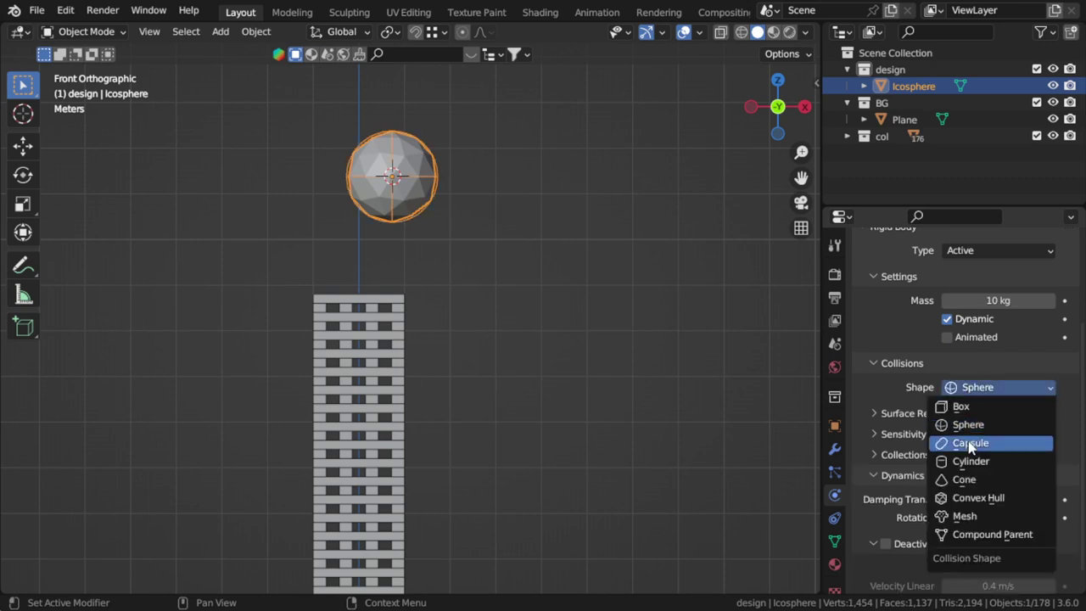
pyautogui.click(981, 498)
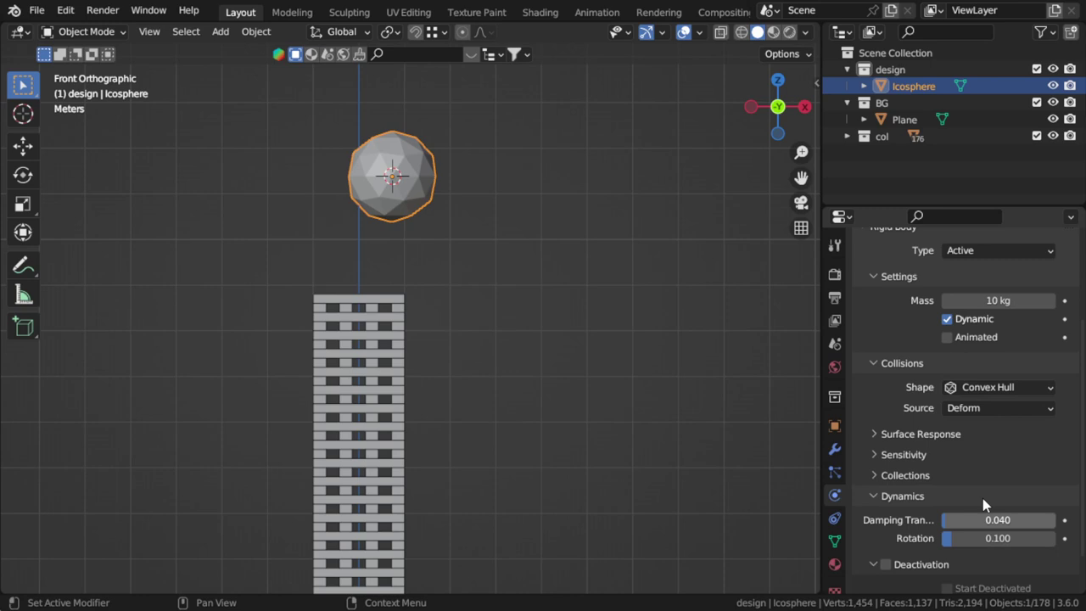
pyautogui.scroll(-2, 935, 454)
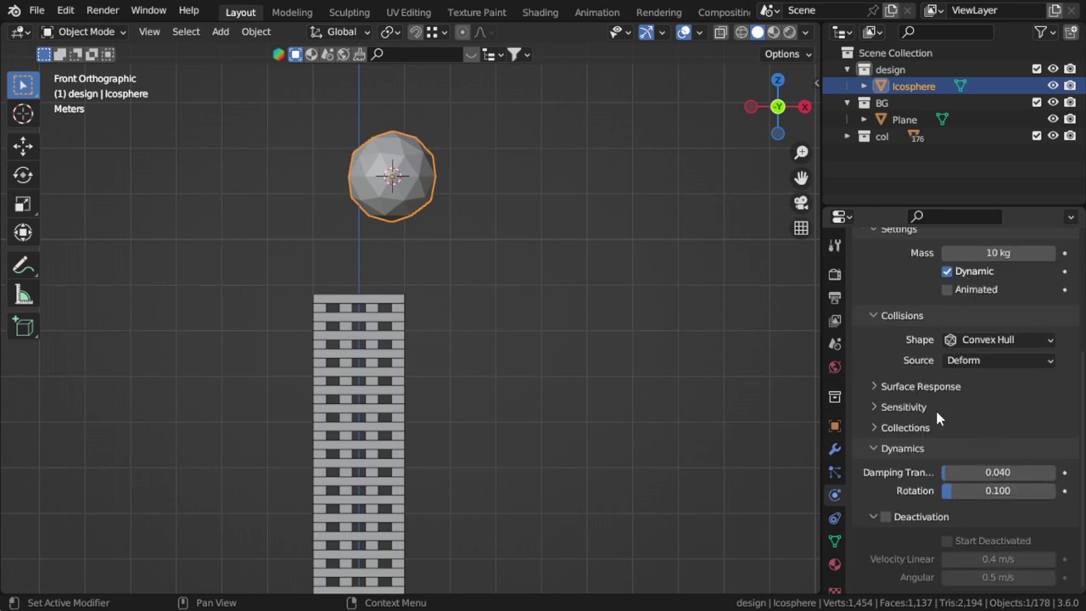
pyautogui.scroll(4, 935, 407)
pyautogui.scroll(-2, 492, 348)
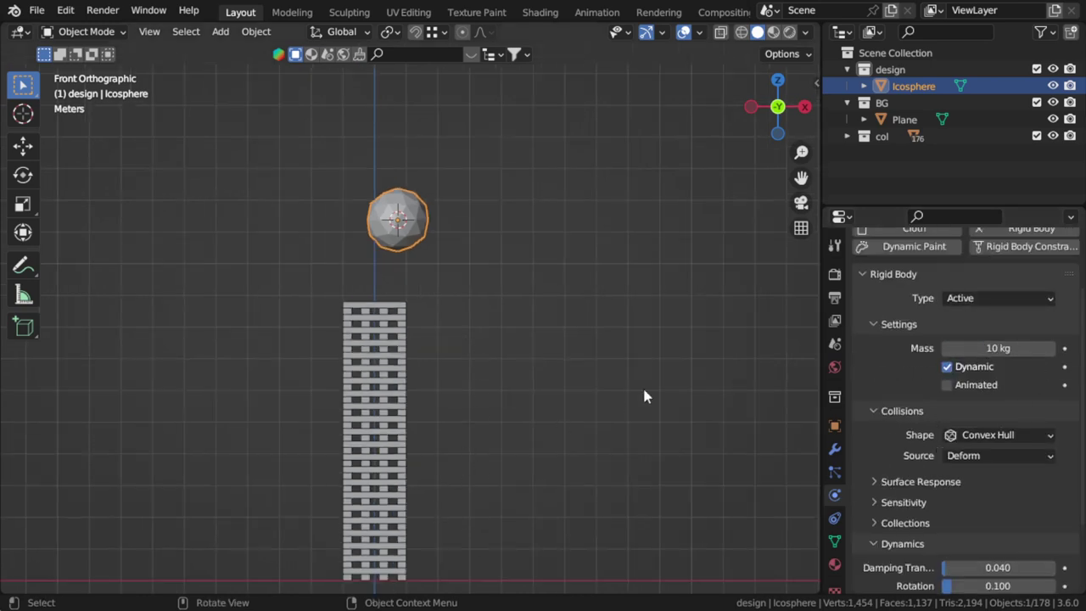
pyautogui.click(834, 343)
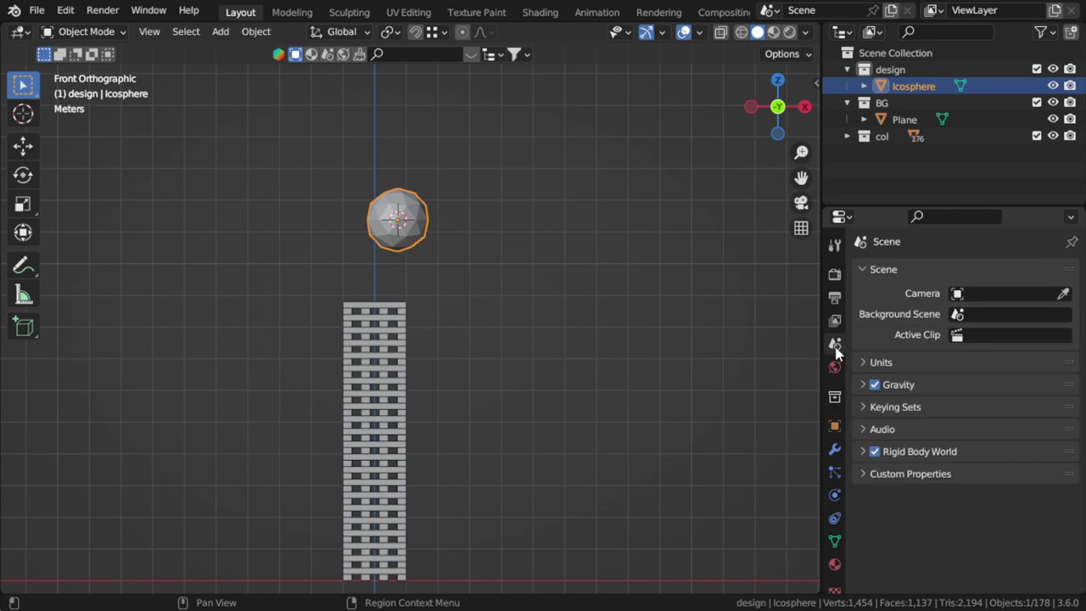
# - Set the Rigid Body World cache end frame to 300
pyautogui.click(931, 449)
pyautogui.scroll(-4, 940, 461)
pyautogui.click(924, 543)
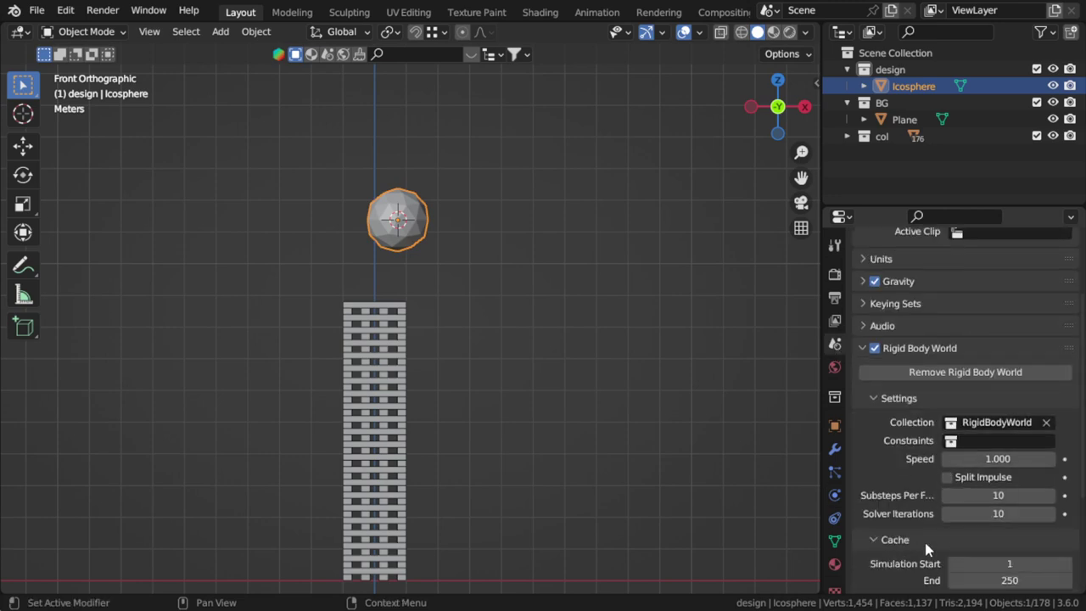
pyautogui.click(1023, 580)
pyautogui.write('300')
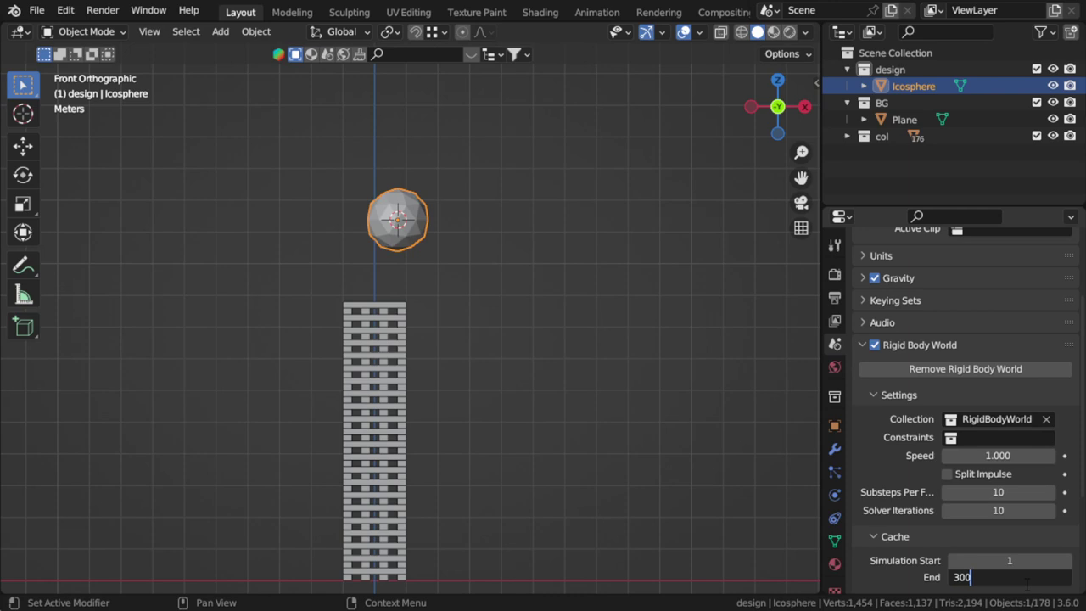
pyautogui.press('Return')
# - Bake the 300-frame simulation and play it back, viewed from above
pyautogui.scroll(-5, 1022, 577)
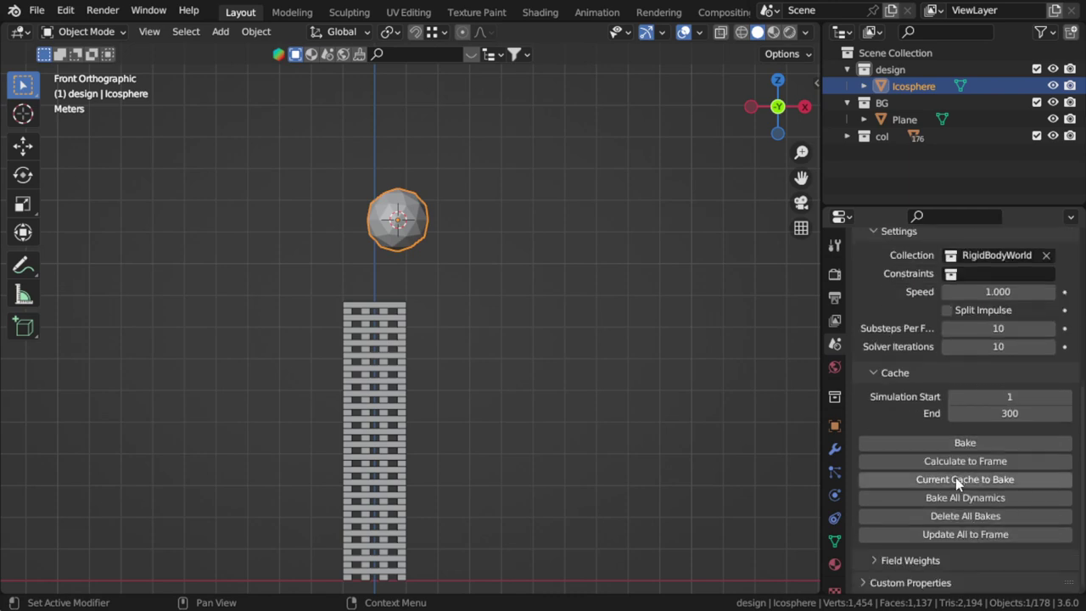
pyautogui.moveTo(535, 343); pyautogui.dragTo(775, 434, button='middle')
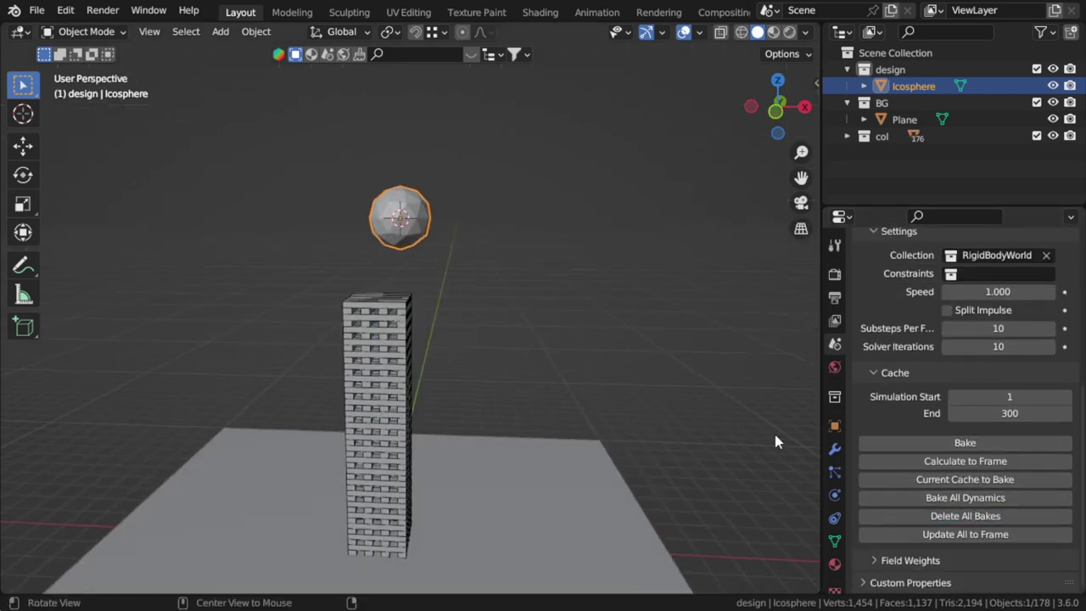
pyautogui.click(881, 442)
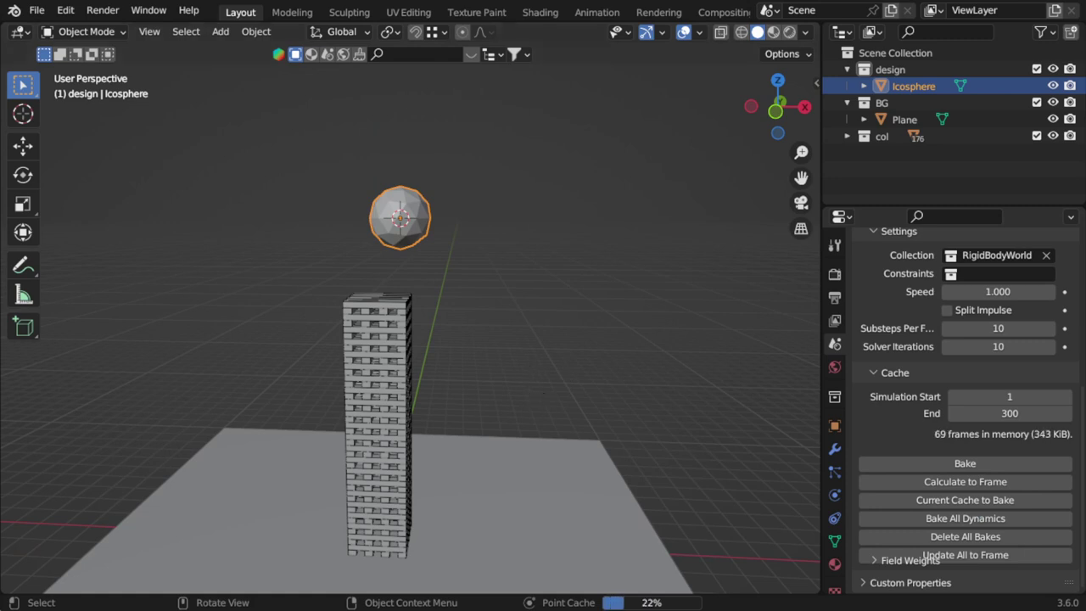
pyautogui.click(434, 535)
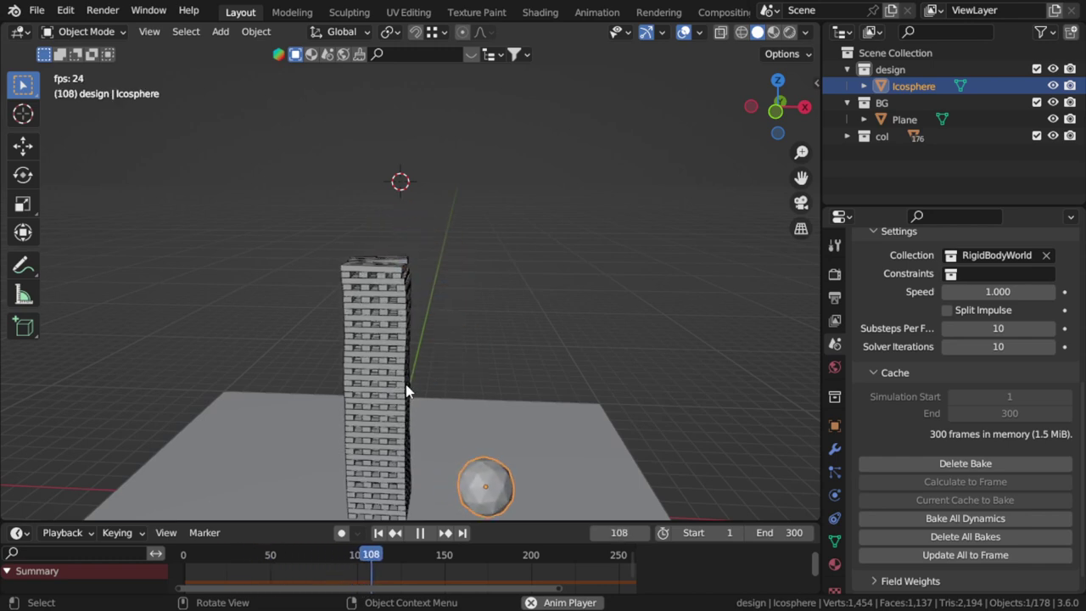
pyautogui.press('Escape')
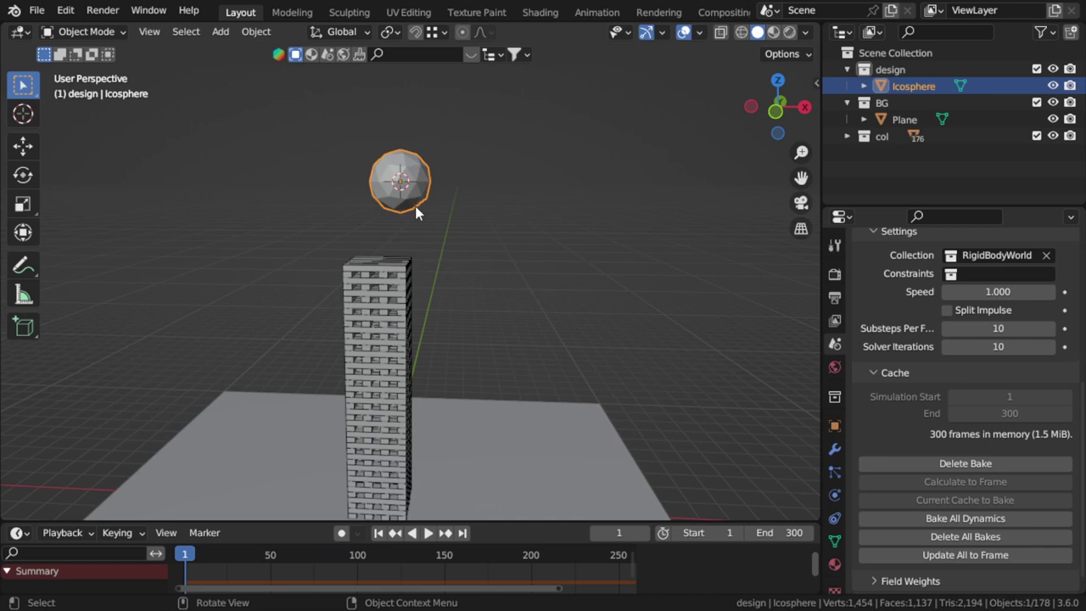
pyautogui.scroll(1, 409, 261)
pyautogui.press('space')
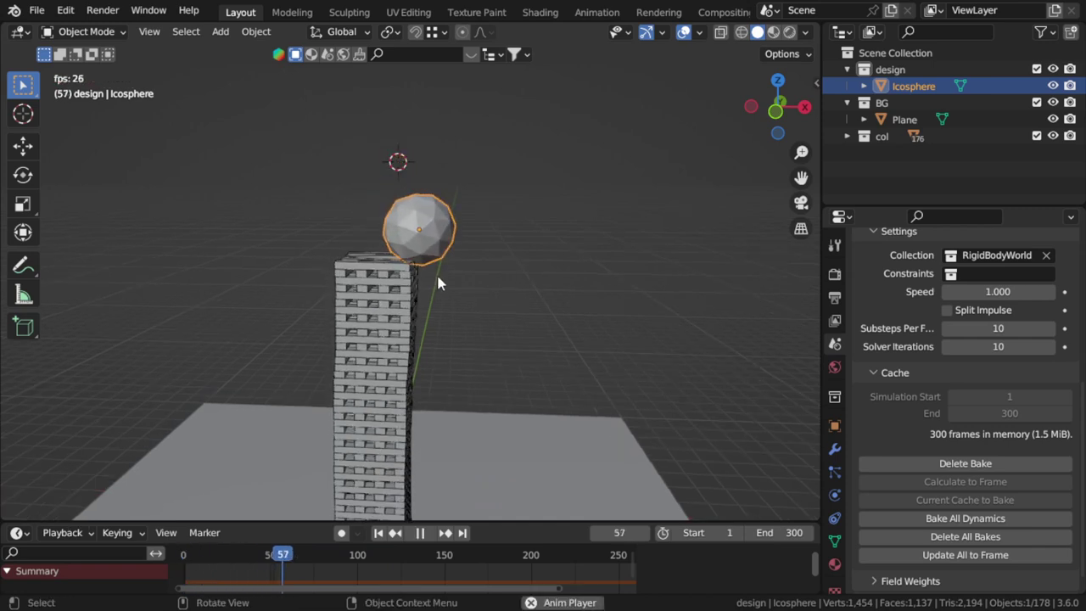
pyautogui.press('Escape')
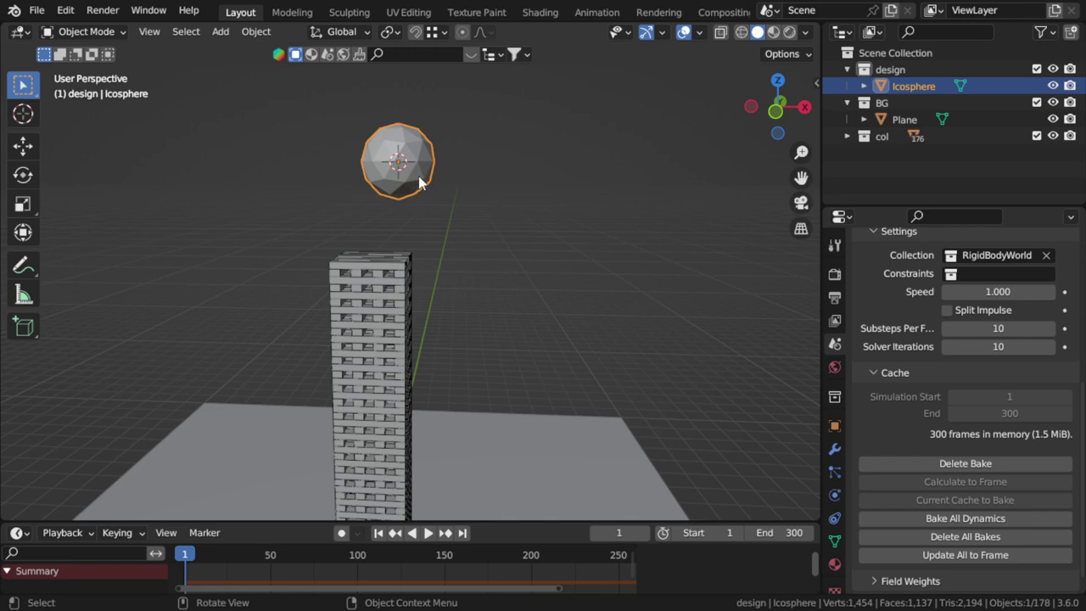
pyautogui.press('KP_1')
# - Scale the icosphere about 1.57× above the tower, then delete the old bake and rebake
pyautogui.keyDown('shift'); pyautogui.moveTo(421, 182); pyautogui.dragTo(443, 222, button='middle'); pyautogui.keyUp('shift')
pyautogui.press('g')
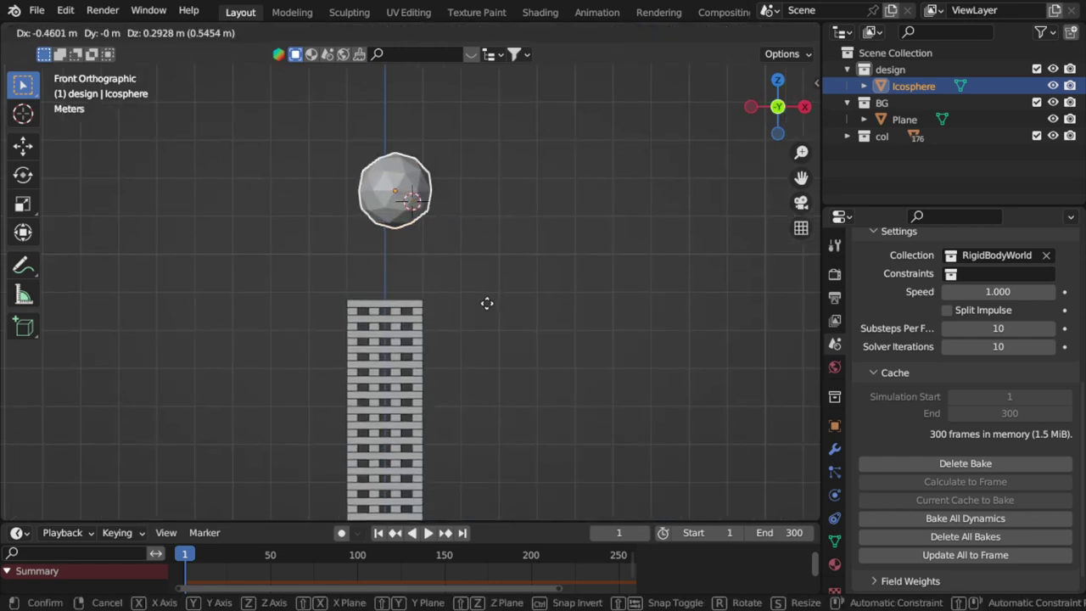
pyautogui.click(472, 283)
pyautogui.press('s')
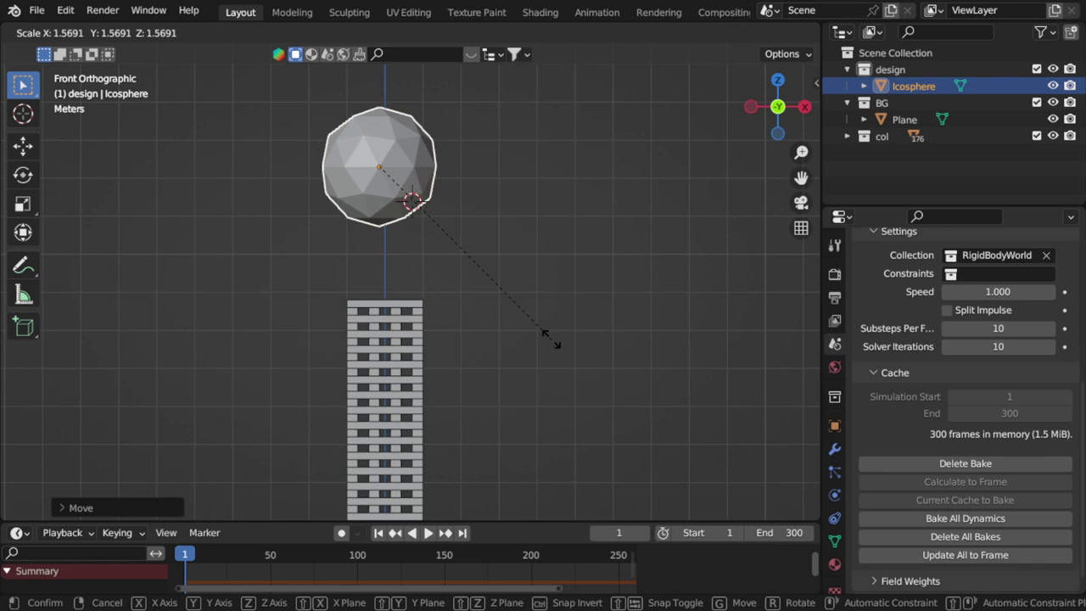
pyautogui.click(547, 341)
pyautogui.press('g')
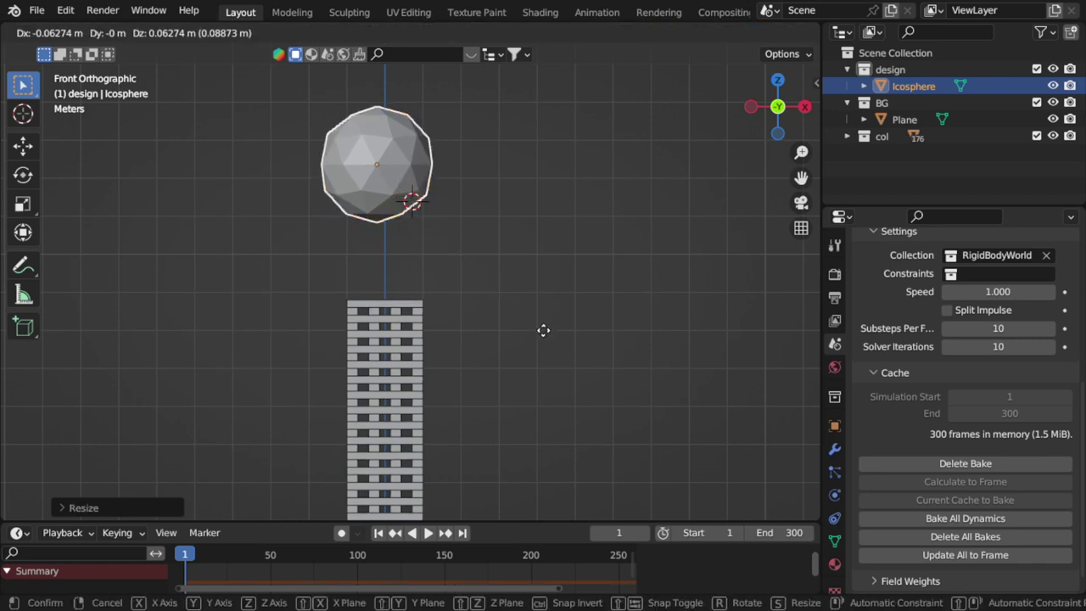
pyautogui.click(545, 330)
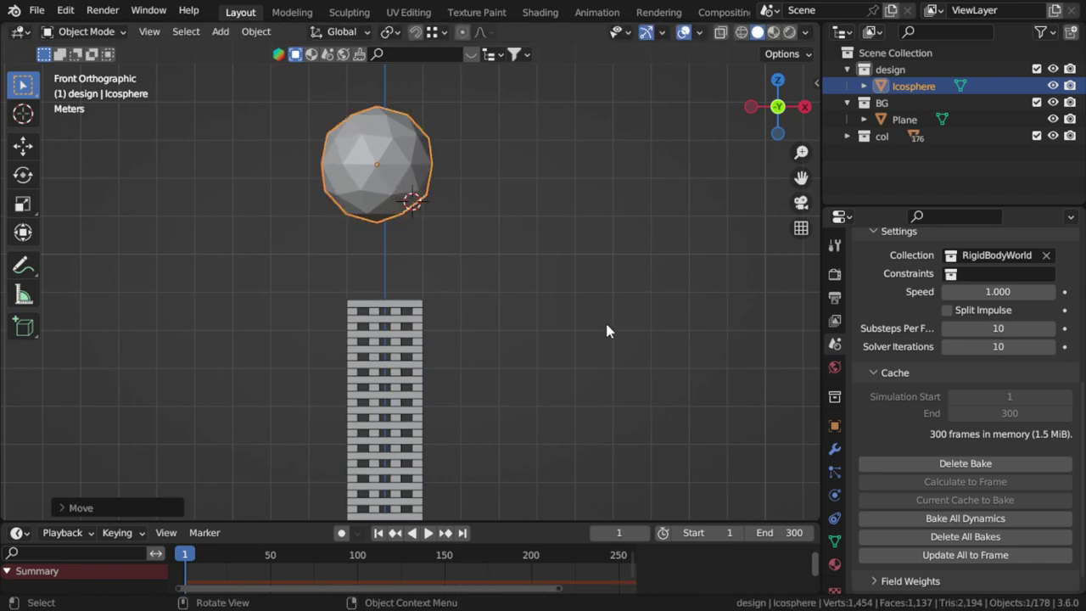
pyautogui.click(984, 518)
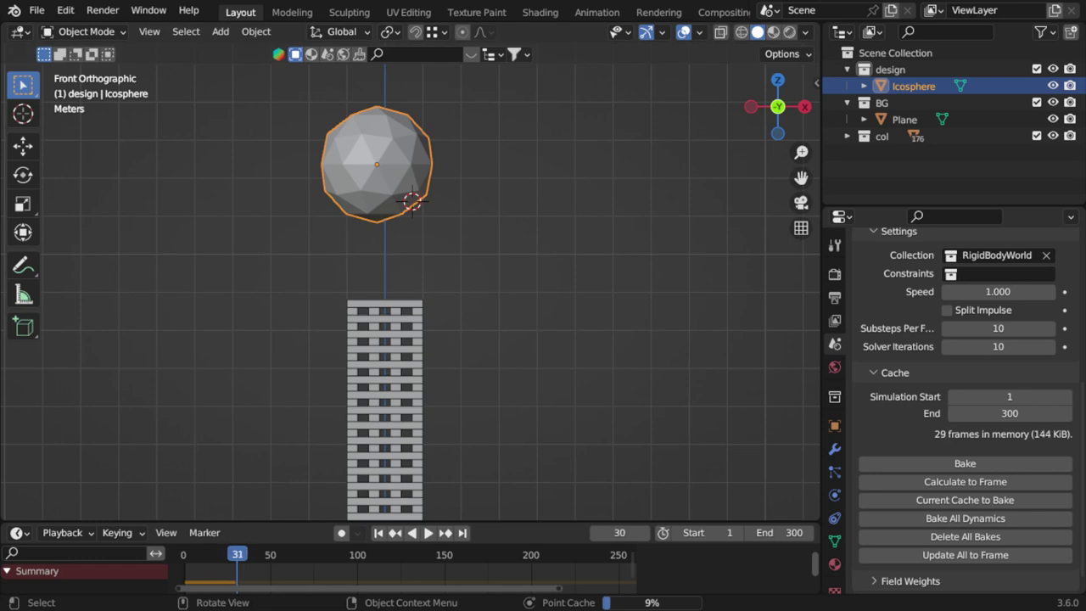
# - Play the rebaked simulation, orbiting to watch the tower lean, then fit the full frame range
pyautogui.click(430, 533)
pyautogui.moveTo(473, 371); pyautogui.dragTo(513, 389, button='middle')
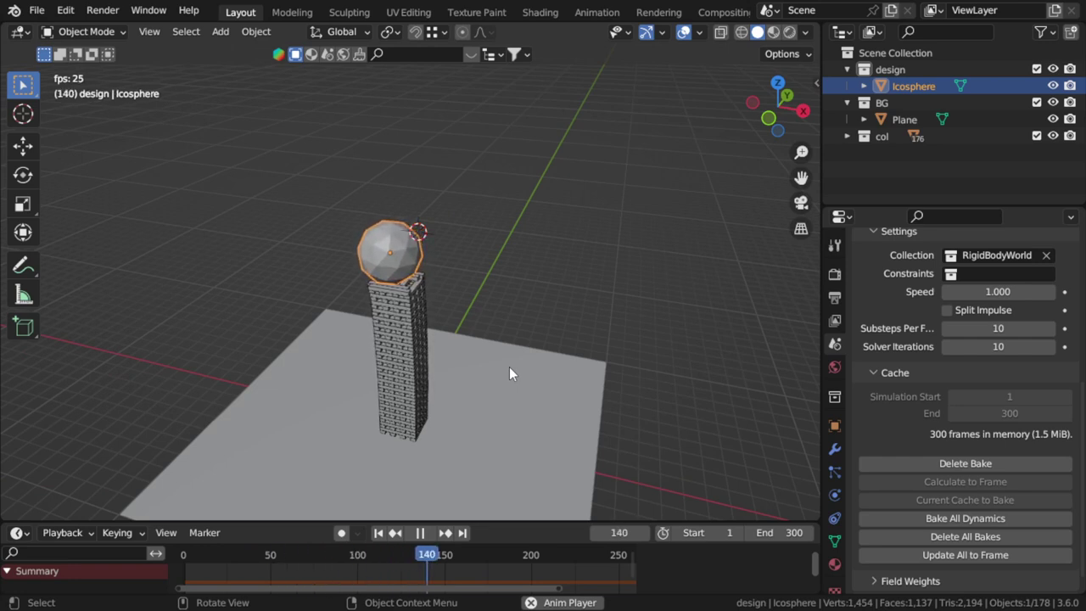
pyautogui.moveTo(490, 413); pyautogui.dragTo(472, 386, button='middle')
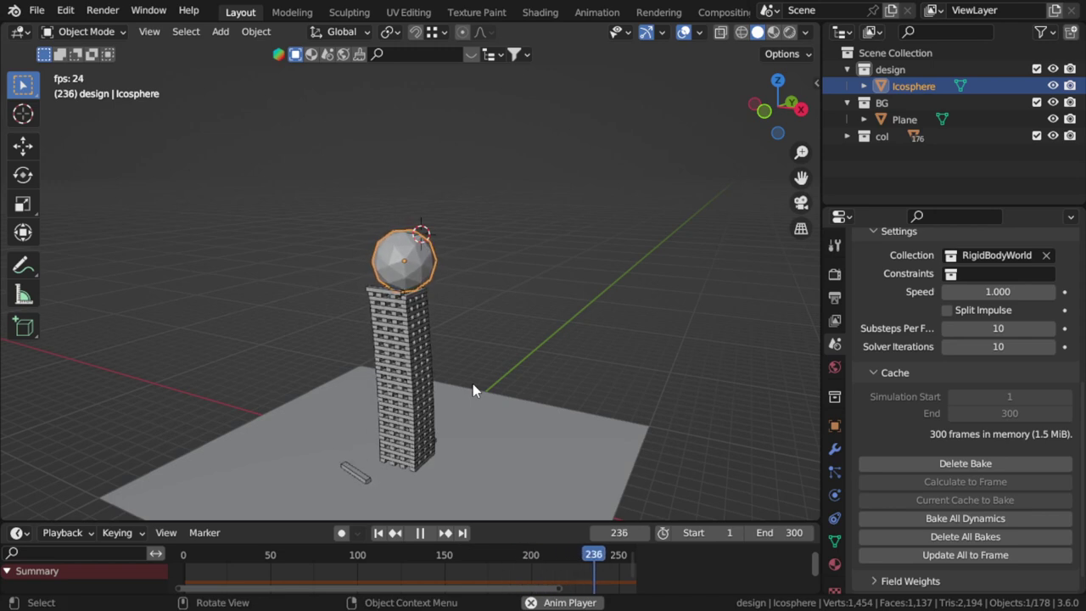
pyautogui.press('Home')
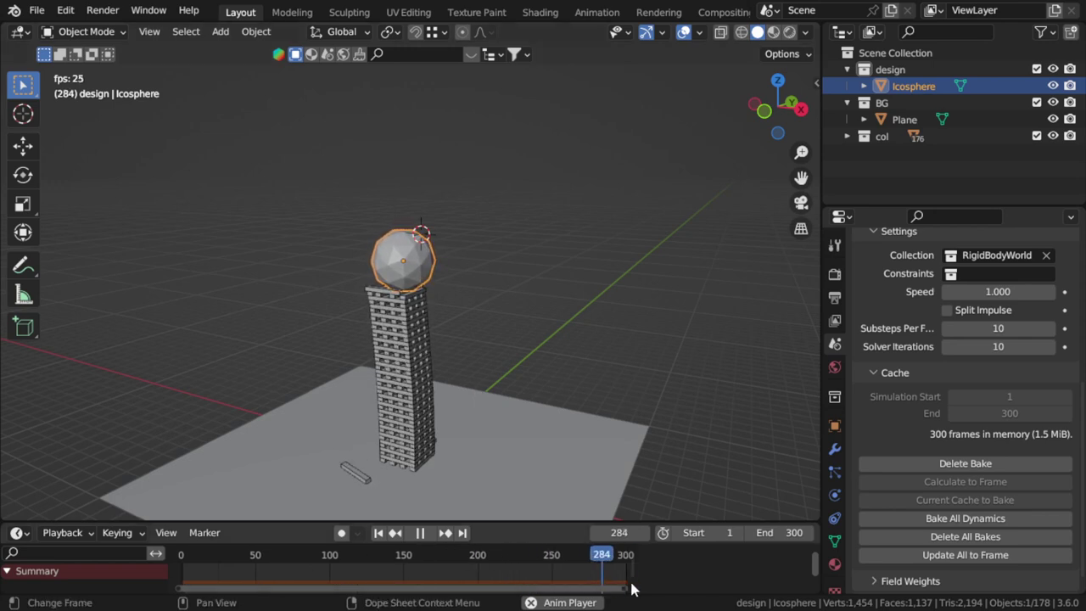
# - Stop playback, switch to front view and add a cylinder above the sphere
pyautogui.press('Escape')
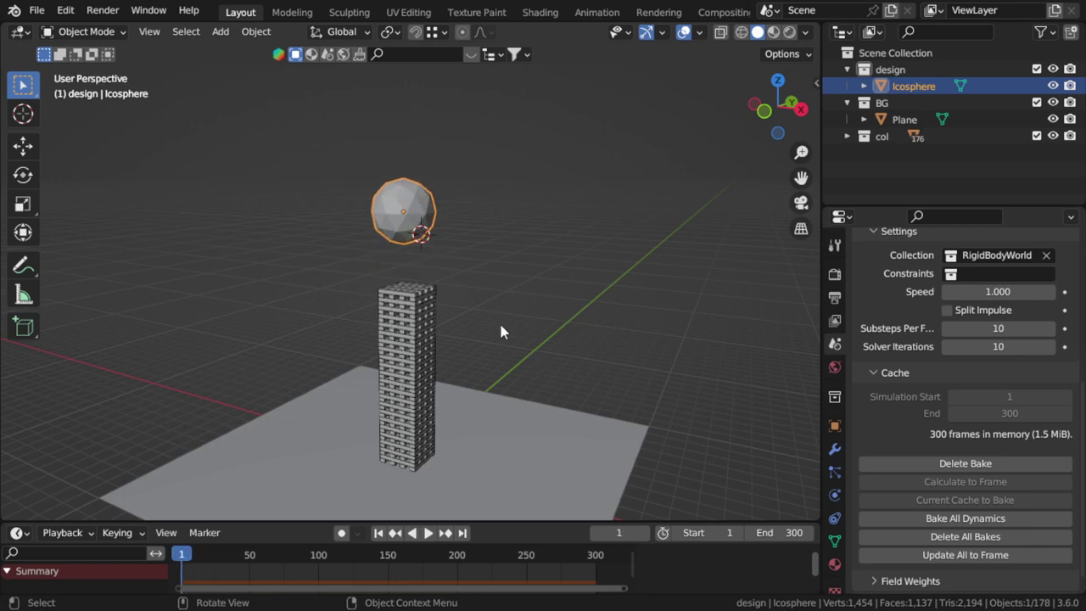
pyautogui.press('KP_1')
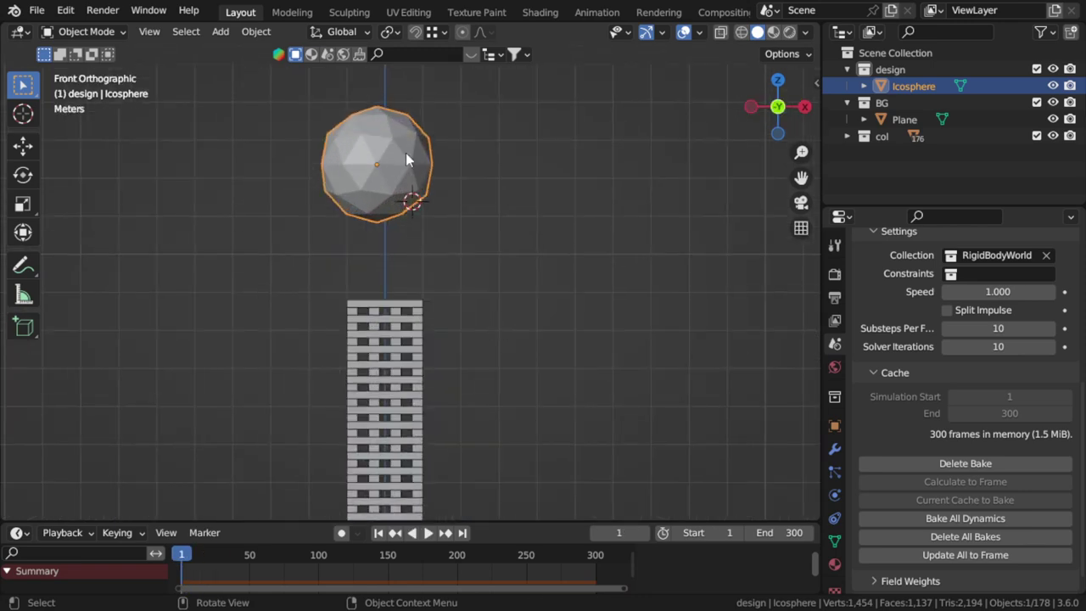
pyautogui.scroll(-2, 413, 216)
pyautogui.scroll(-1, 412, 235)
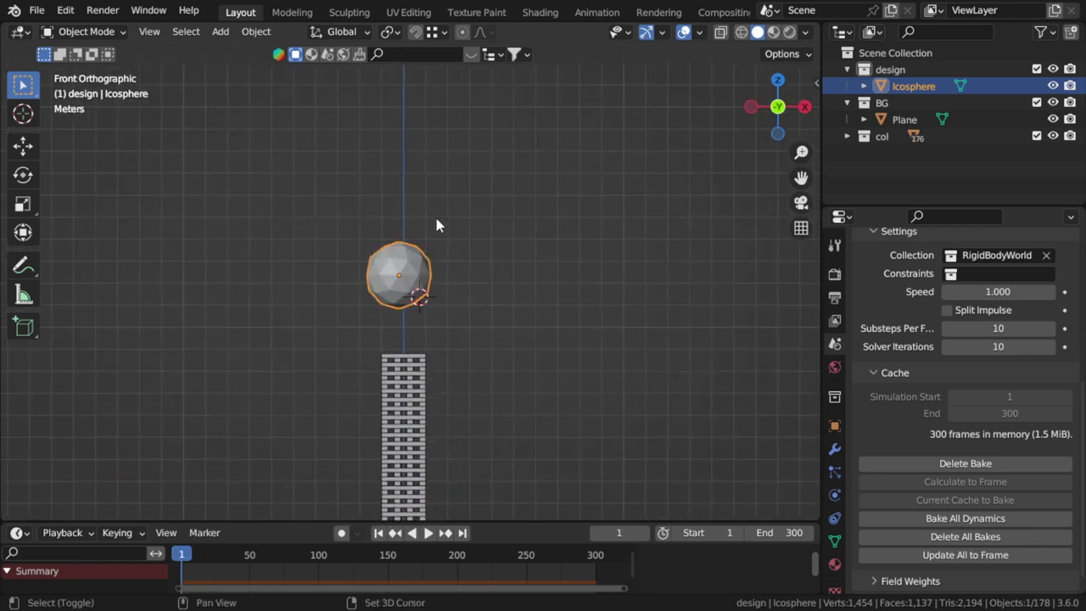
pyautogui.hotkey('shift', 'a')
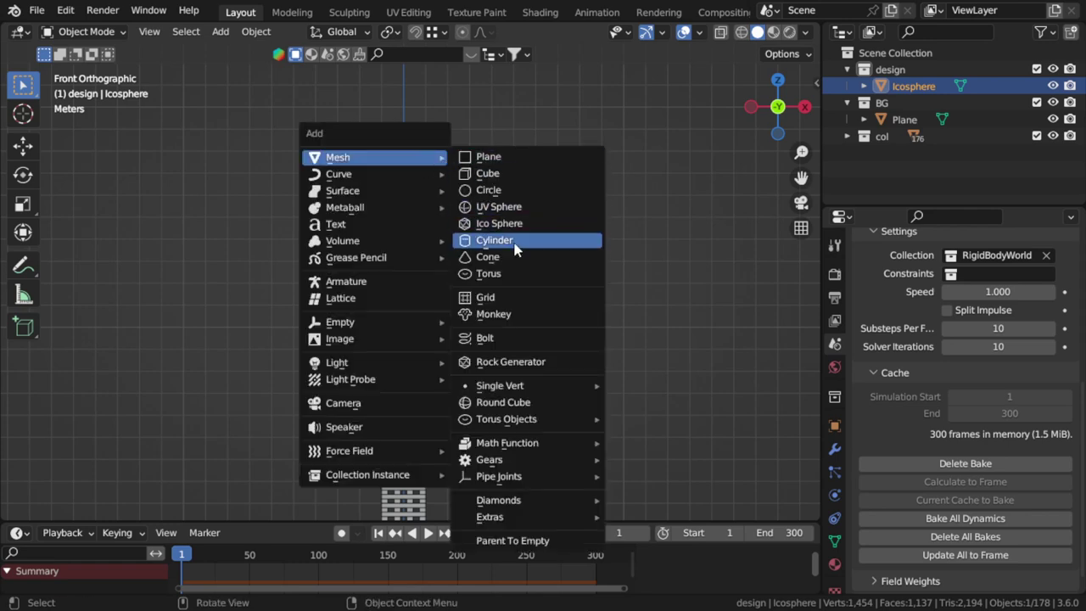
pyautogui.click(509, 243)
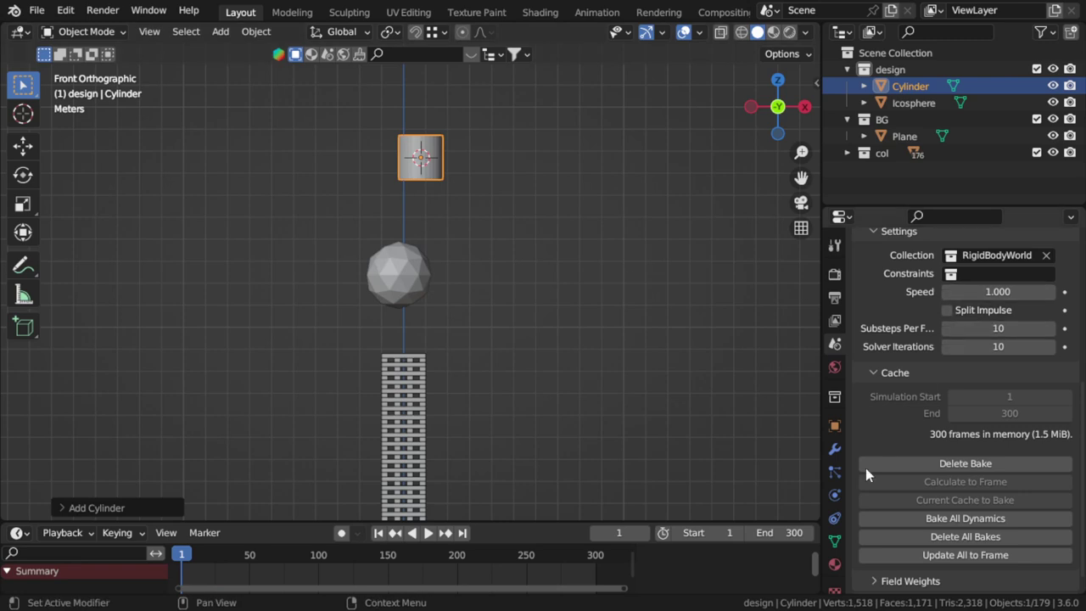
# - Make the cylinder a rigid body with a mass of 4 kg
pyautogui.click(834, 518)
pyautogui.click(834, 494)
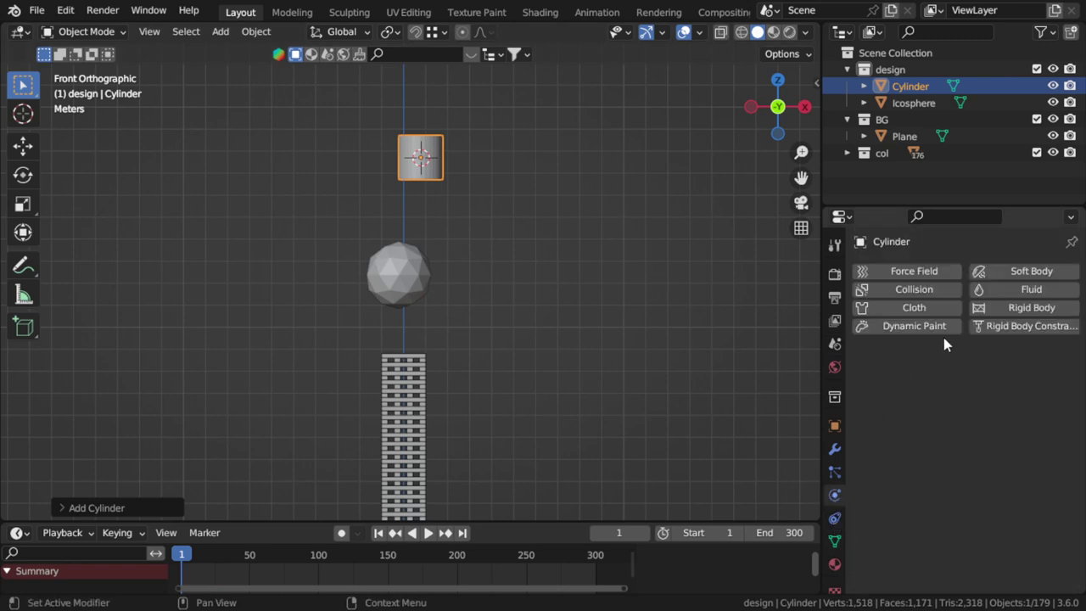
pyautogui.click(1030, 307)
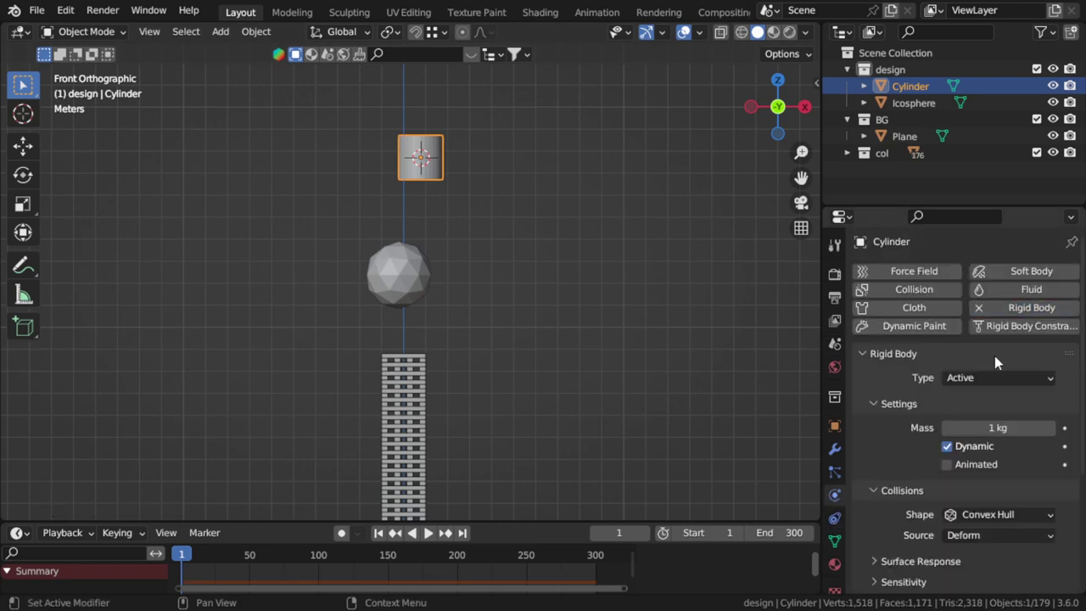
pyautogui.click(999, 429)
pyautogui.write('4')
pyautogui.press('Return')
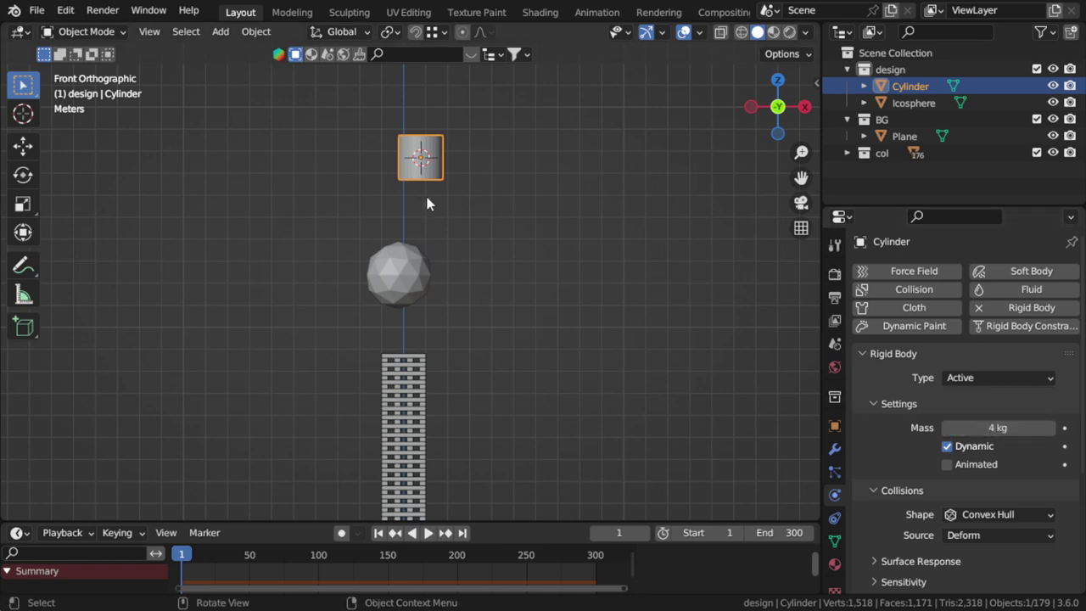
# - Add an enlarged monkey head above the cylinder
pyautogui.keyDown('shift'); pyautogui.rightClick(381, 103); pyautogui.keyUp('shift')
pyautogui.keyDown('shift'); pyautogui.scroll(3, 381, 110); pyautogui.keyUp('shift')
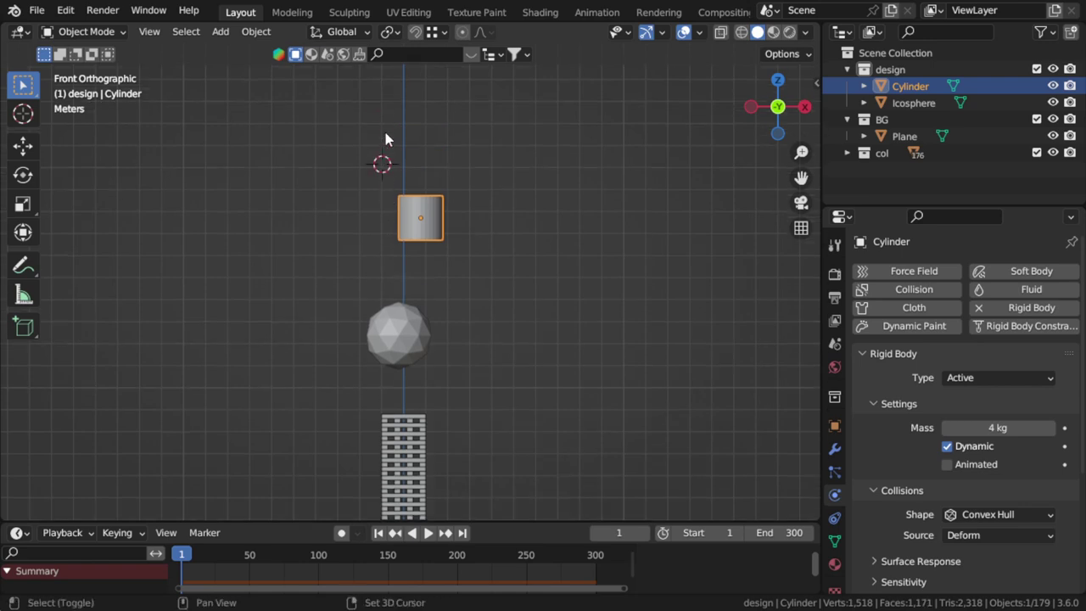
pyautogui.hotkey('shift', 'a')
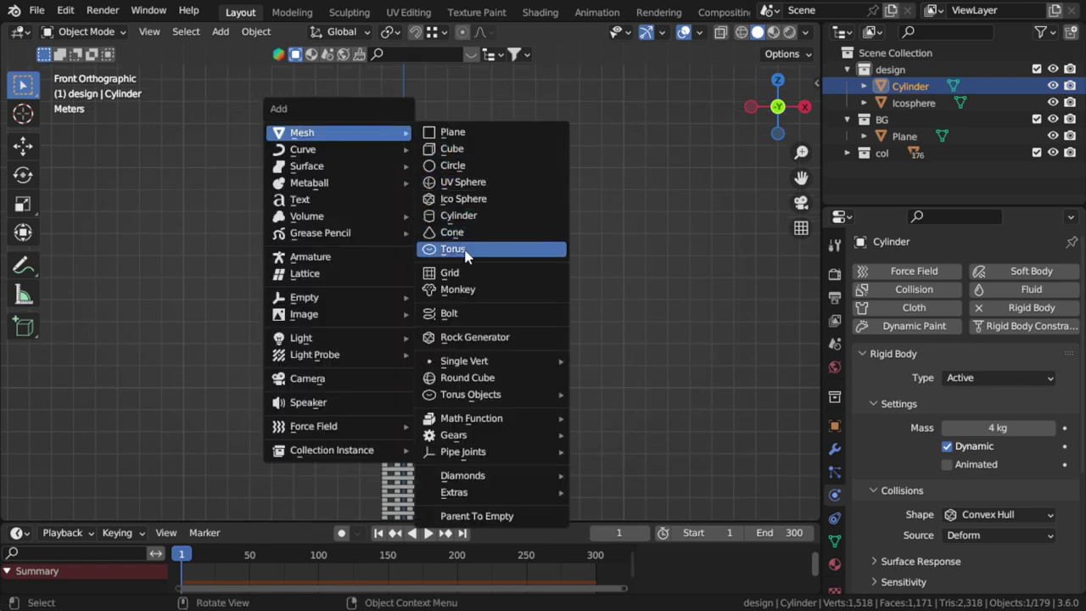
pyautogui.click(458, 289)
pyautogui.press('s')
pyautogui.click(611, 255)
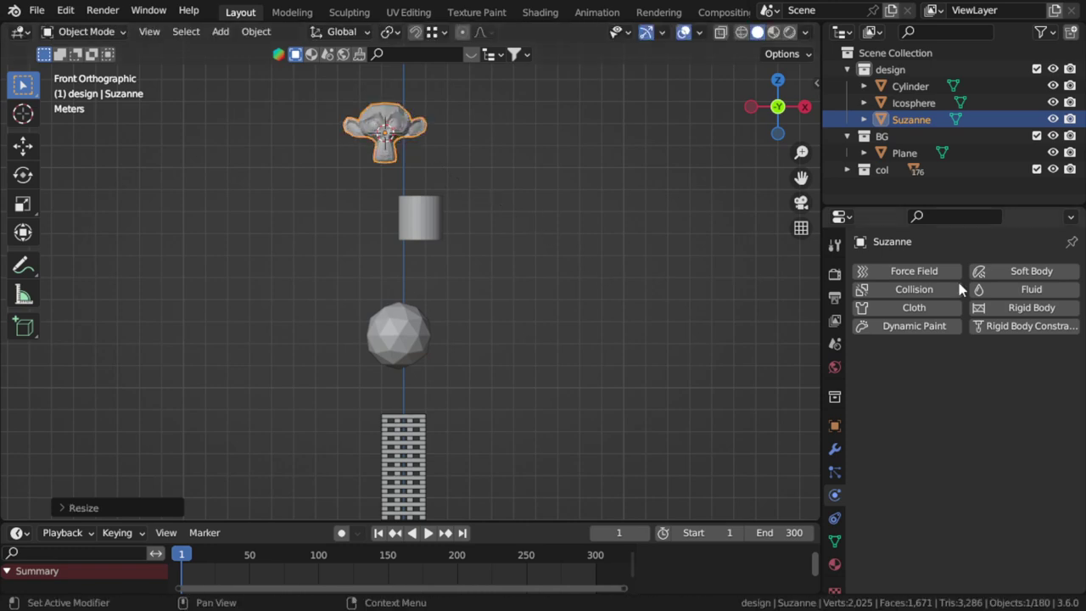
# - Make Suzanne a rigid body with a mass of 6 kg
pyautogui.click(1018, 307)
pyautogui.click(1017, 422)
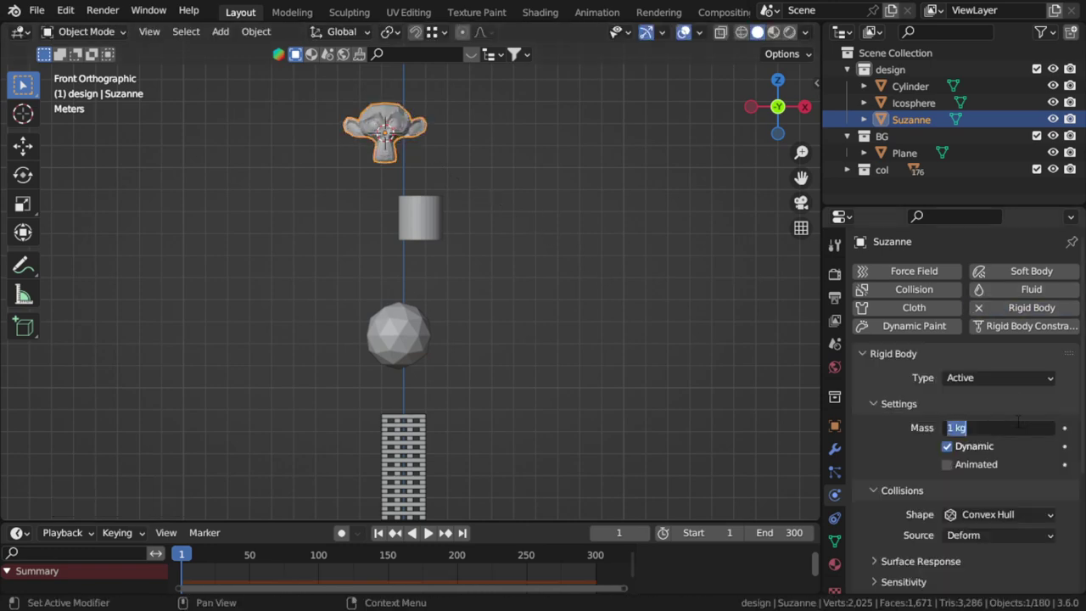
pyautogui.write('6')
pyautogui.press('Return')
# - Delete the existing Rigid Body World bake in Scene properties
pyautogui.scroll(-5, 1009, 468)
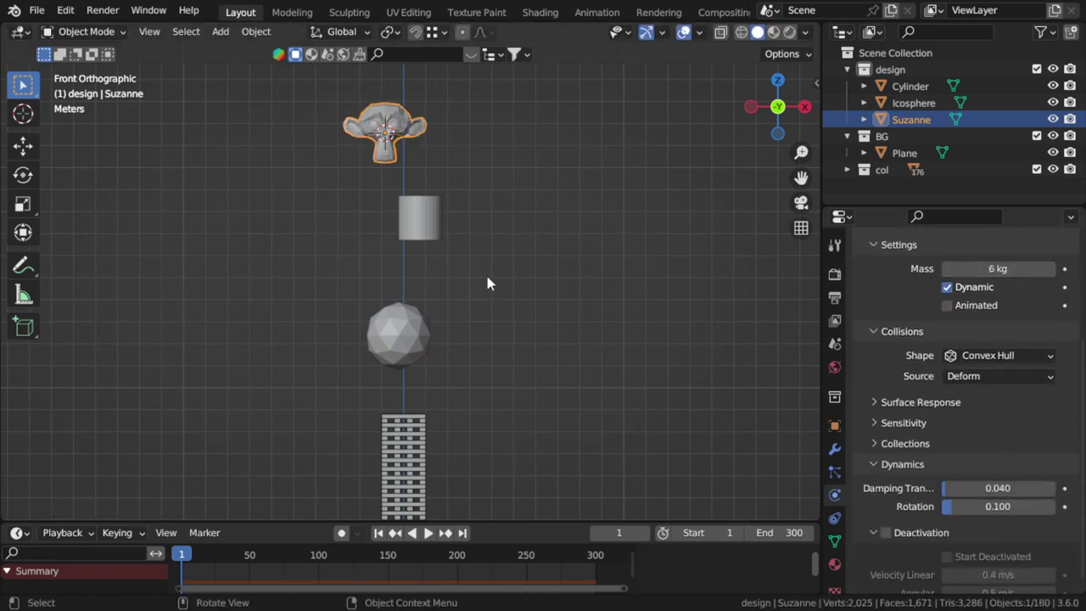
pyautogui.click(834, 344)
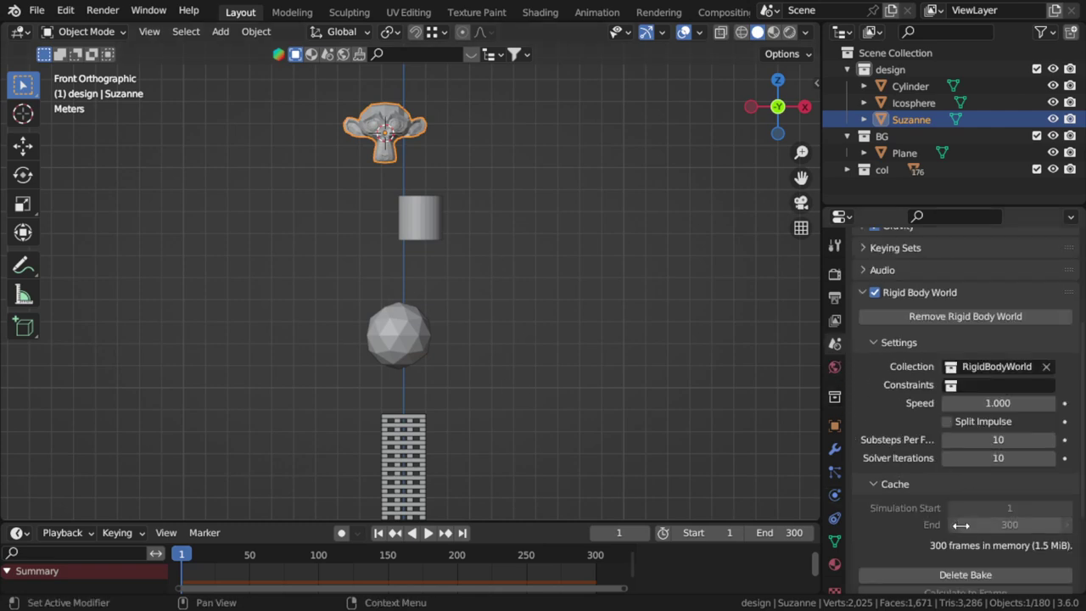
pyautogui.scroll(-4, 956, 500)
pyautogui.click(956, 442)
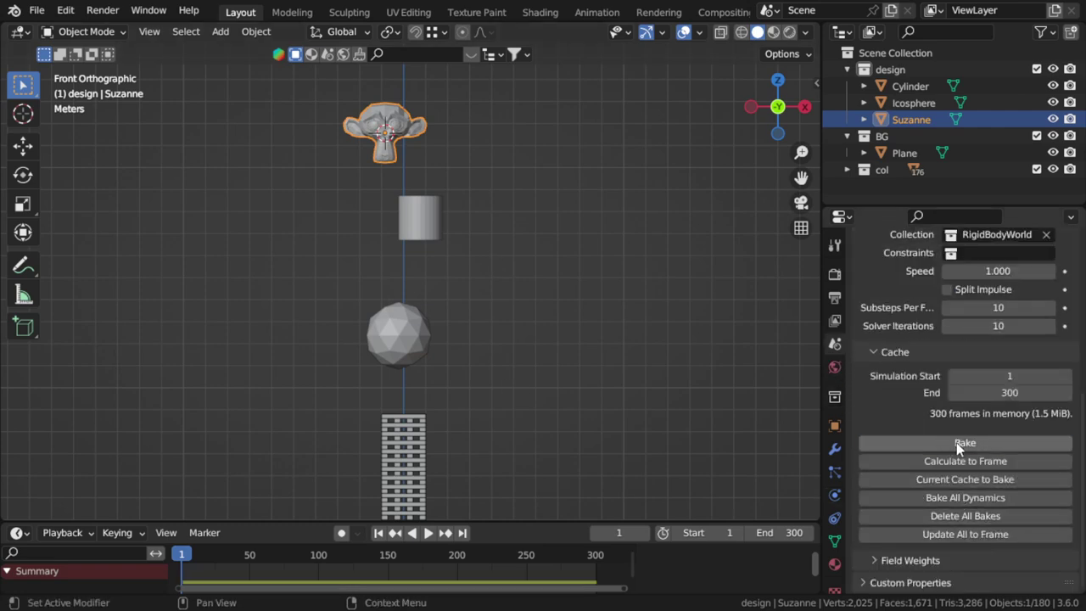
# - Bake all dynamics and preview the cylinder and Suzanne dropping onto the tower
pyautogui.click(962, 497)
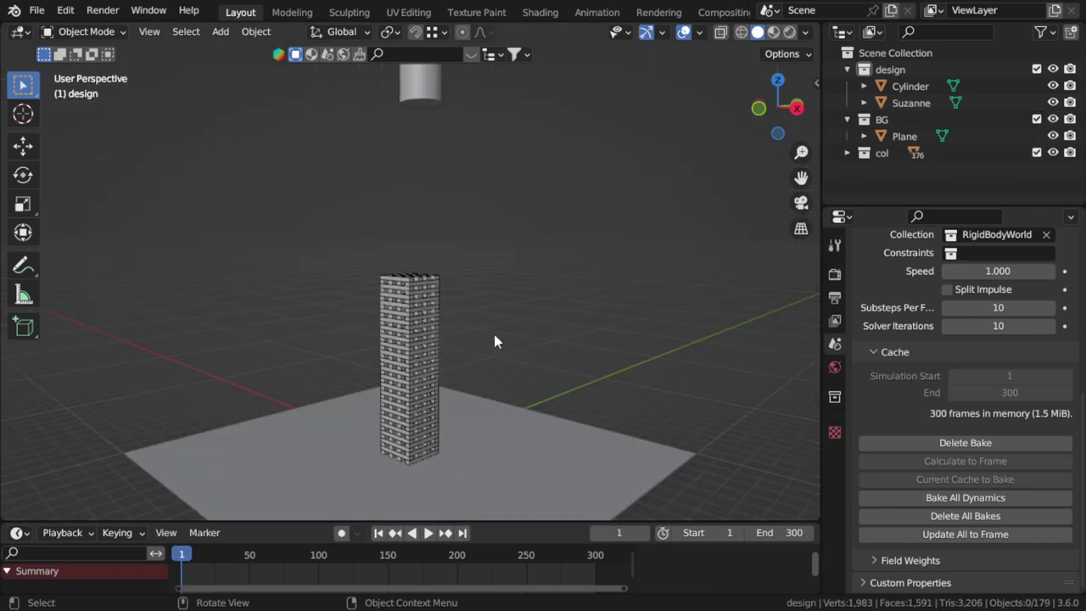
pyautogui.click(427, 533)
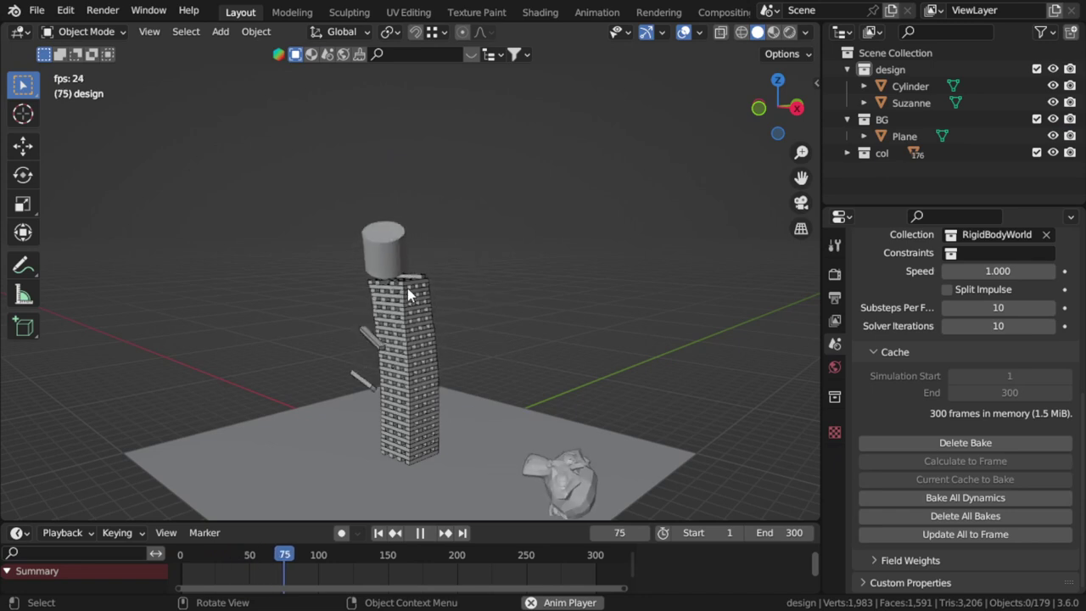
pyautogui.press('Escape')
pyautogui.moveTo(417, 296)
pyautogui.mouseDown(button='middle')
pyautogui.moveTo(454, 343)
pyautogui.moveTo(701, 352)
pyautogui.mouseUp(button='middle')
# - Hide the ground plane, cylinder and Suzanne to isolate the block tower
pyautogui.click(339, 288)
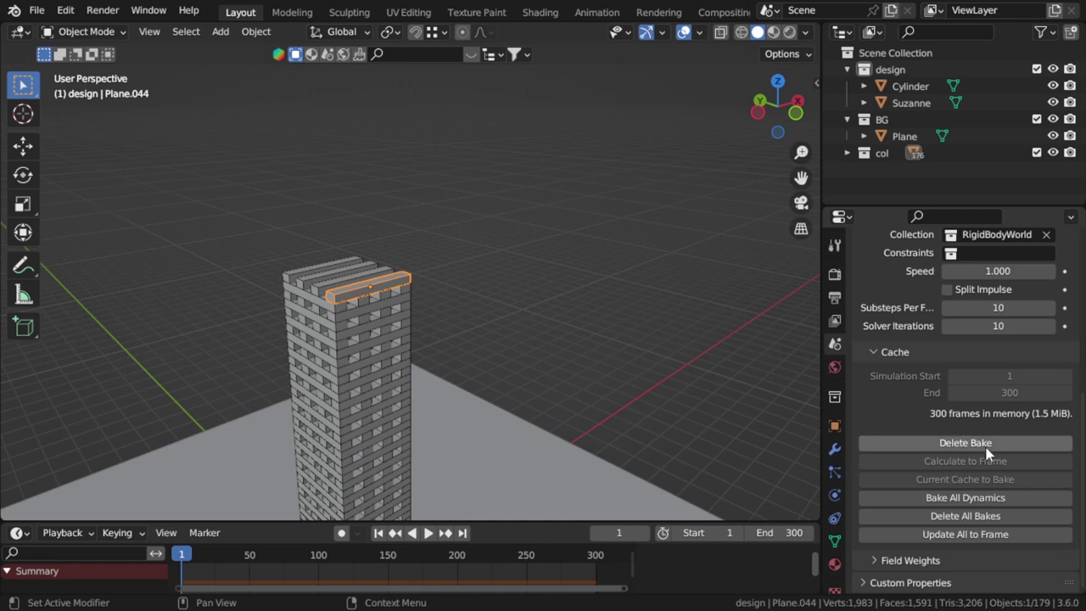
pyautogui.click(834, 495)
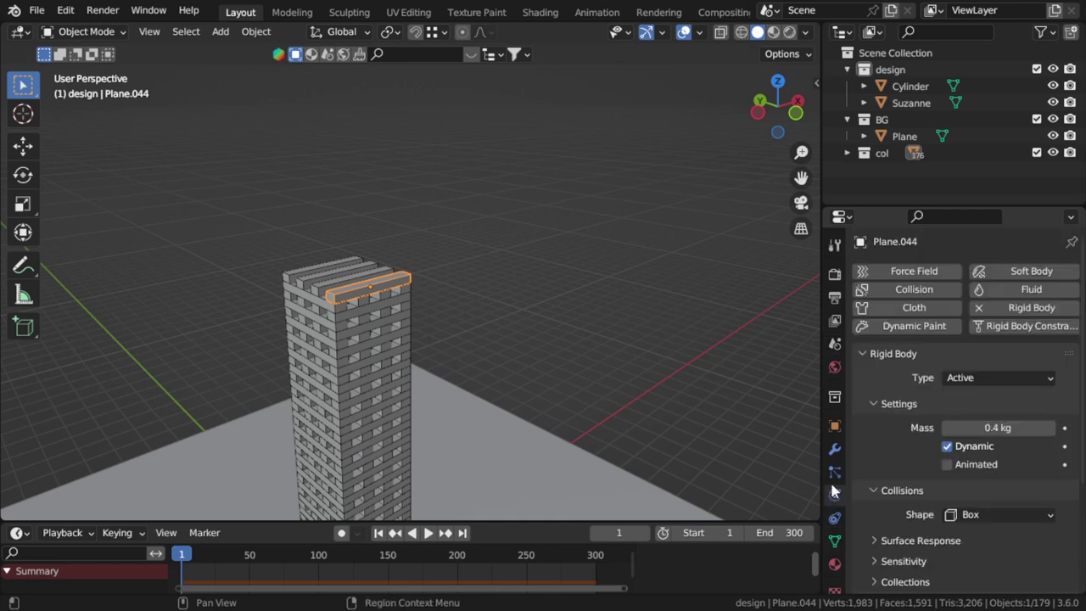
pyautogui.click(548, 475)
pyautogui.press('h')
pyautogui.click(405, 123)
pyautogui.press('h')
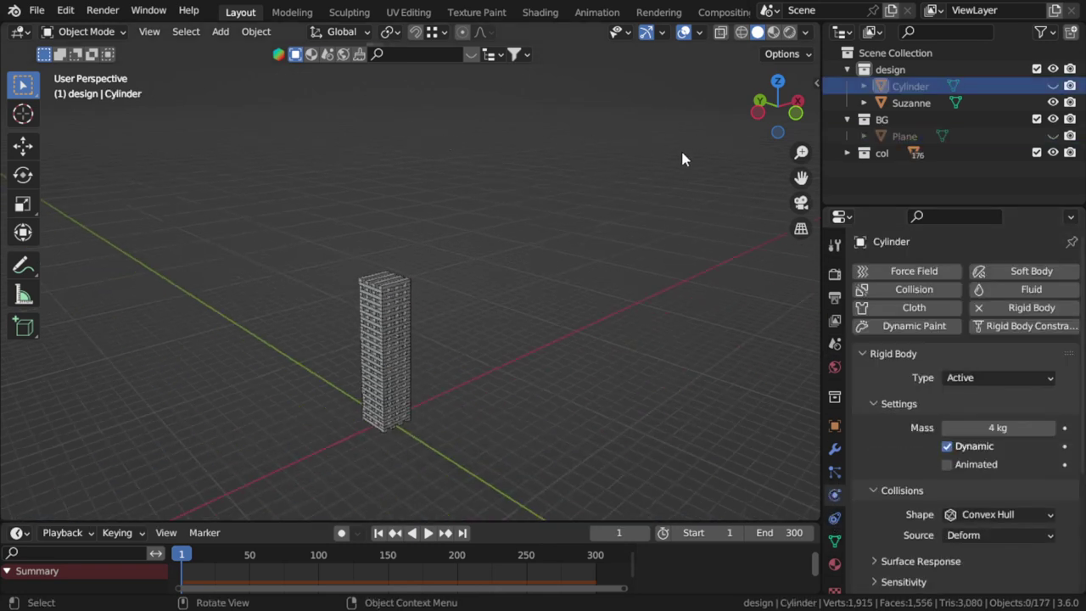
pyautogui.click(1052, 102)
pyautogui.moveTo(471, 306); pyautogui.dragTo(639, 356, button='middle')
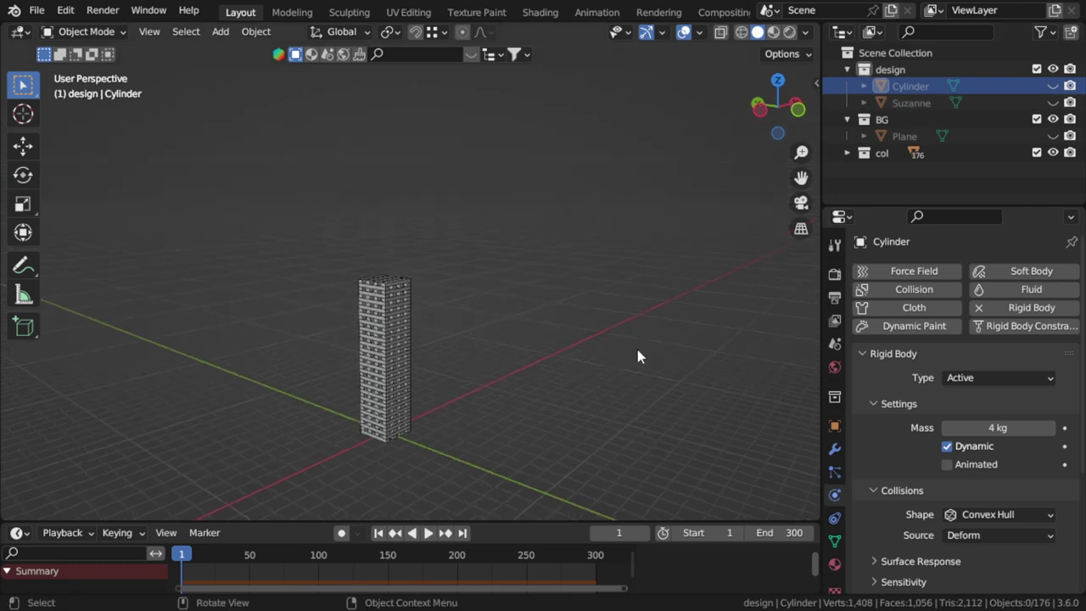
pyautogui.scroll(4, 435, 287)
# - Set the top block's mass to 0.1 kg and copy its rigid-body settings to all blocks
pyautogui.click(392, 285)
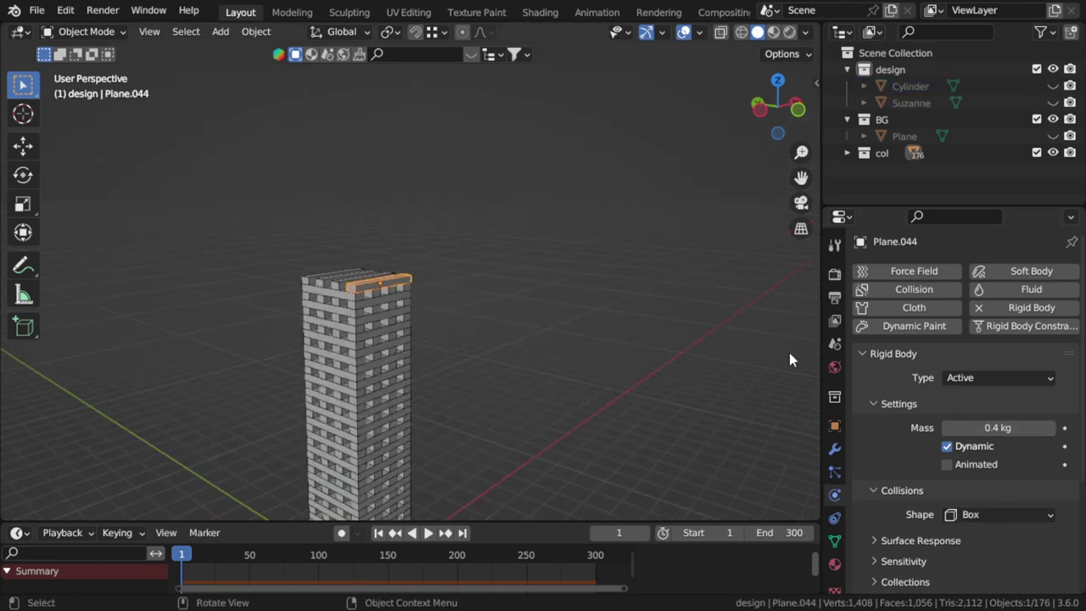
pyautogui.click(1004, 428)
pyautogui.write('1')
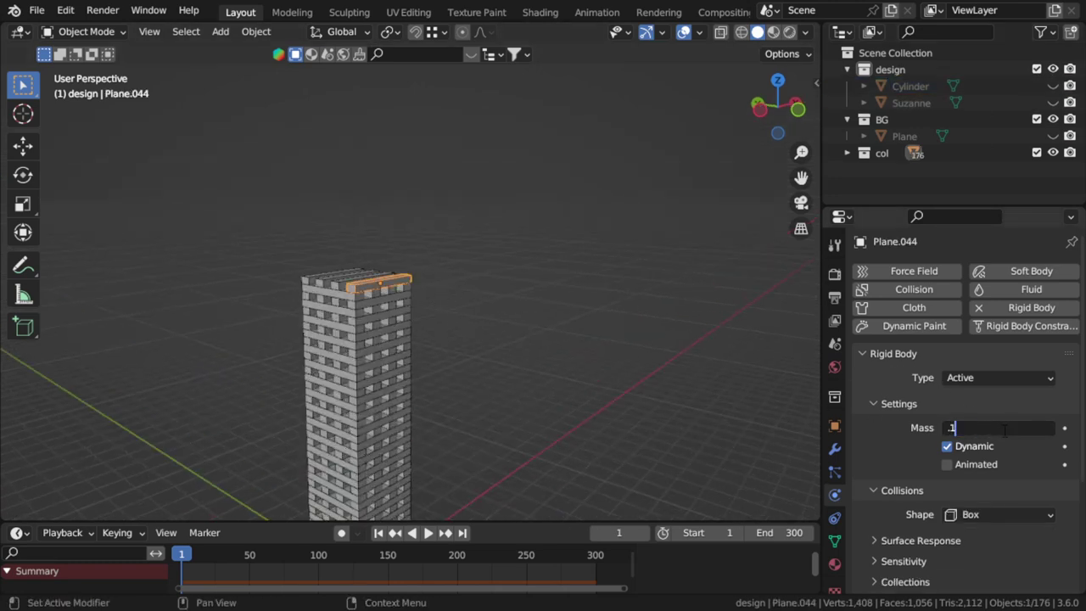
pyautogui.press('Return')
pyautogui.press('a')
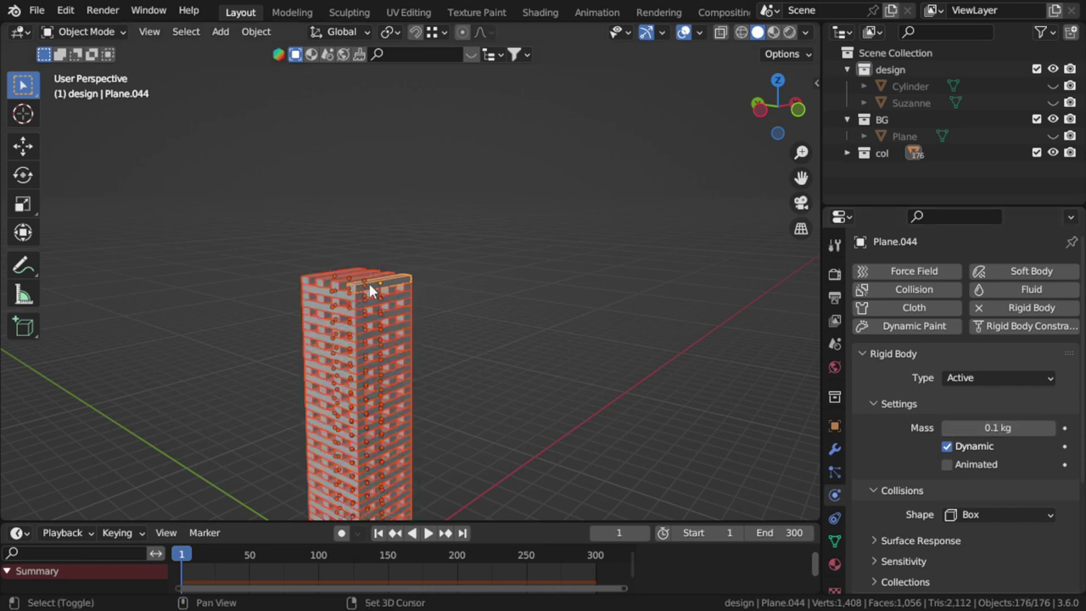
pyautogui.moveTo(379, 301)
pyautogui.mouseDown(button='middle')
pyautogui.moveTo(380, 310)
pyautogui.moveTo(311, 303)
pyautogui.mouseUp(button='middle')
pyautogui.keyDown('shift'); pyautogui.click(311, 305); pyautogui.keyUp('shift')
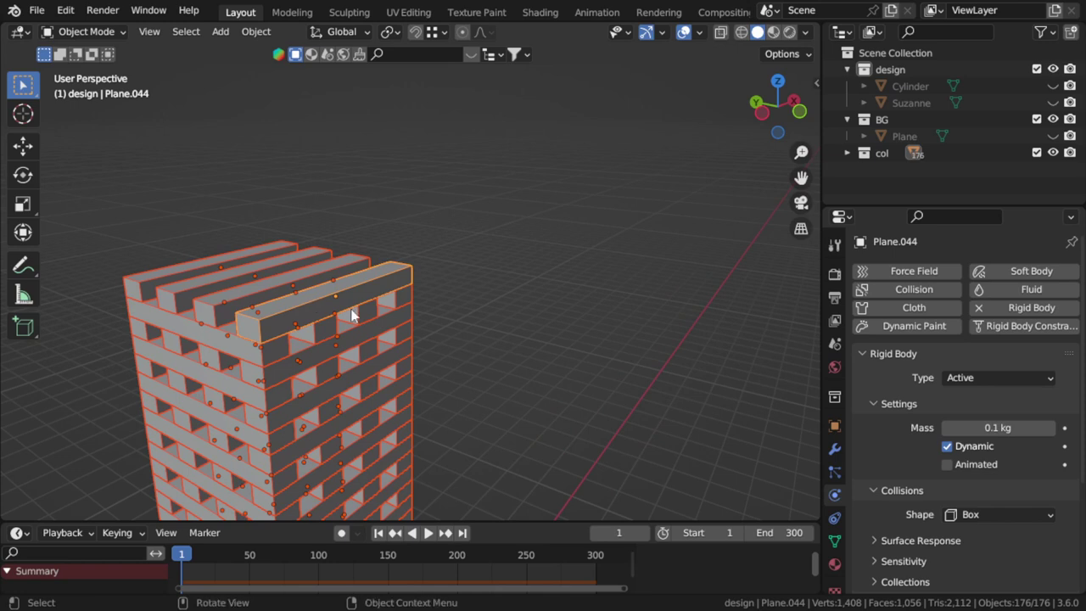
pyautogui.click(272, 36)
pyautogui.moveTo(285, 470)
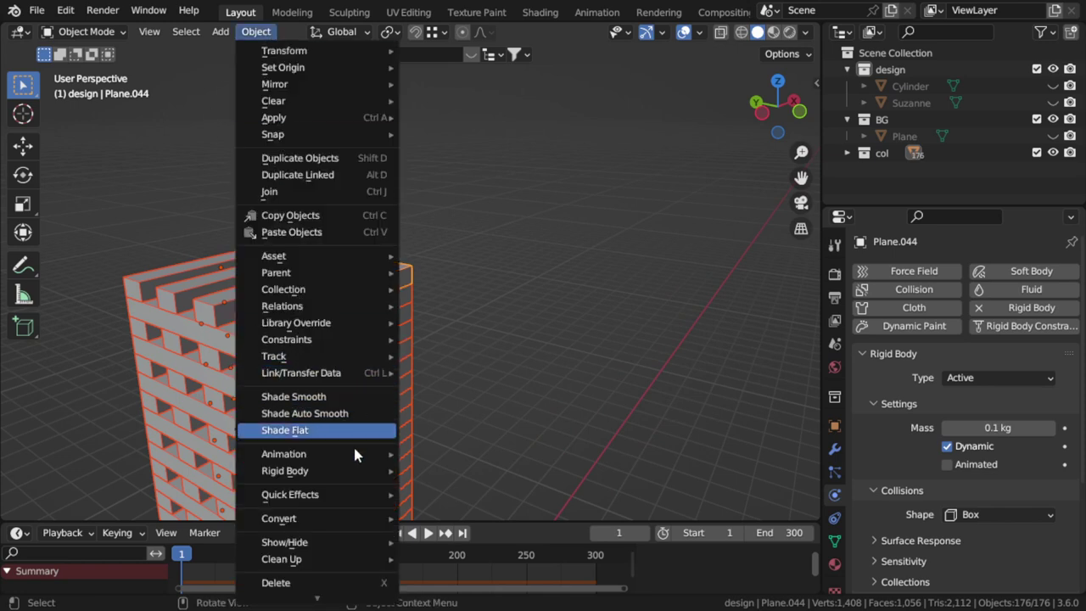
pyautogui.click(449, 413)
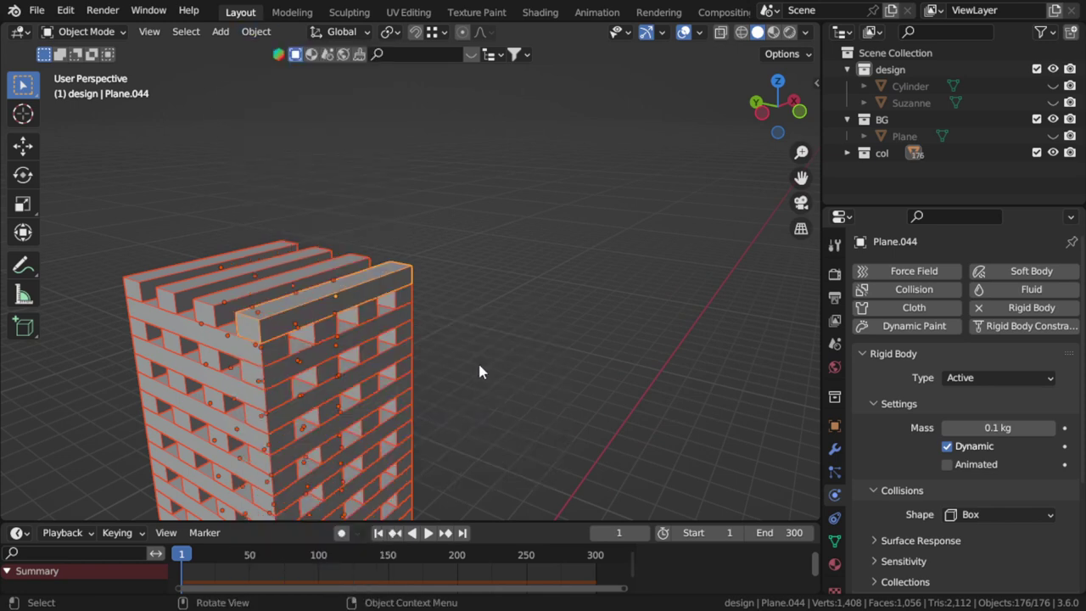
# - Unhide the plane, cylinder and Suzanne, delete the old bake and bake all dynamics
pyautogui.hotkey('alt', 'h')
pyautogui.scroll(-3, 466, 361)
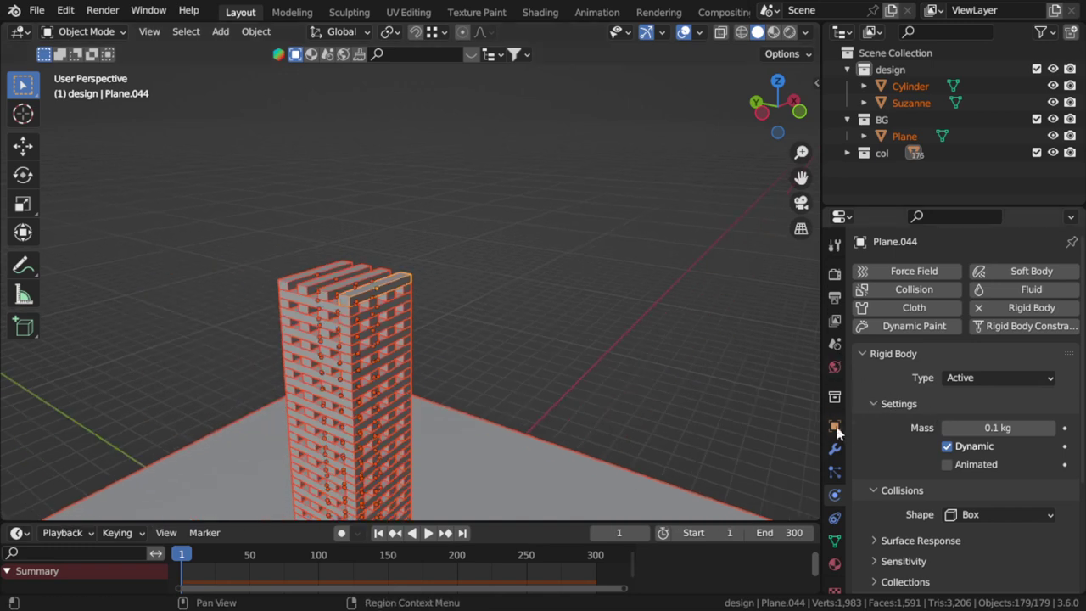
pyautogui.click(834, 343)
pyautogui.scroll(-5, 960, 497)
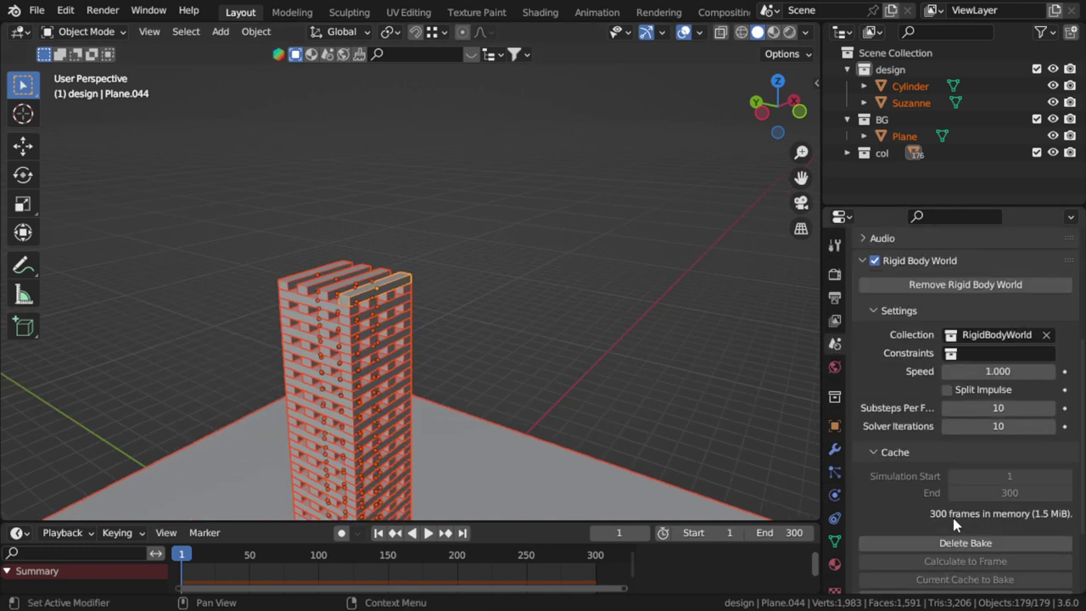
pyautogui.scroll(-3, 990, 541)
pyautogui.click(977, 452)
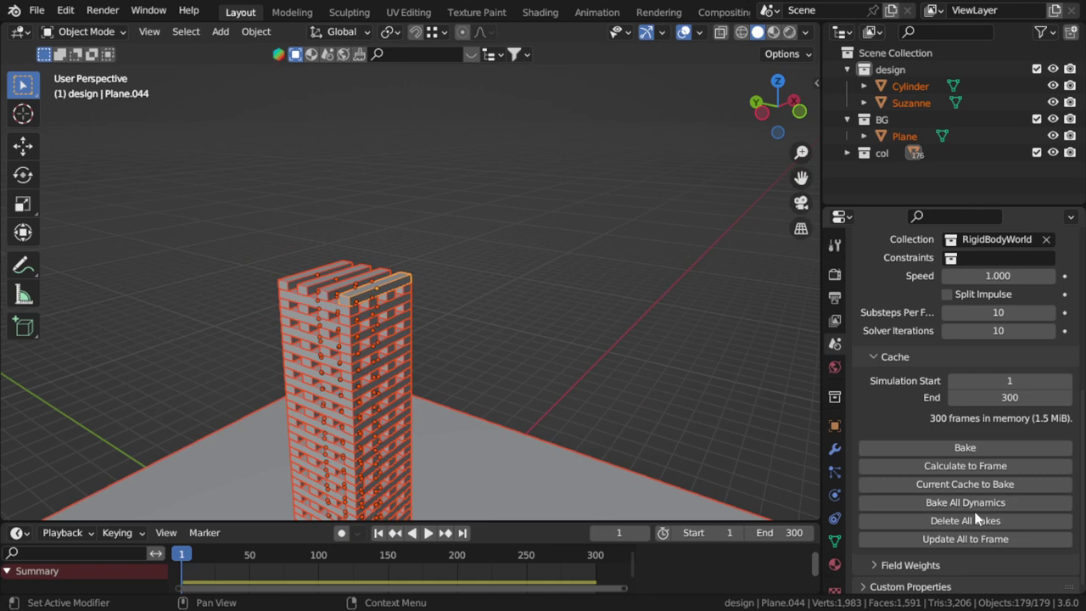
pyautogui.click(969, 505)
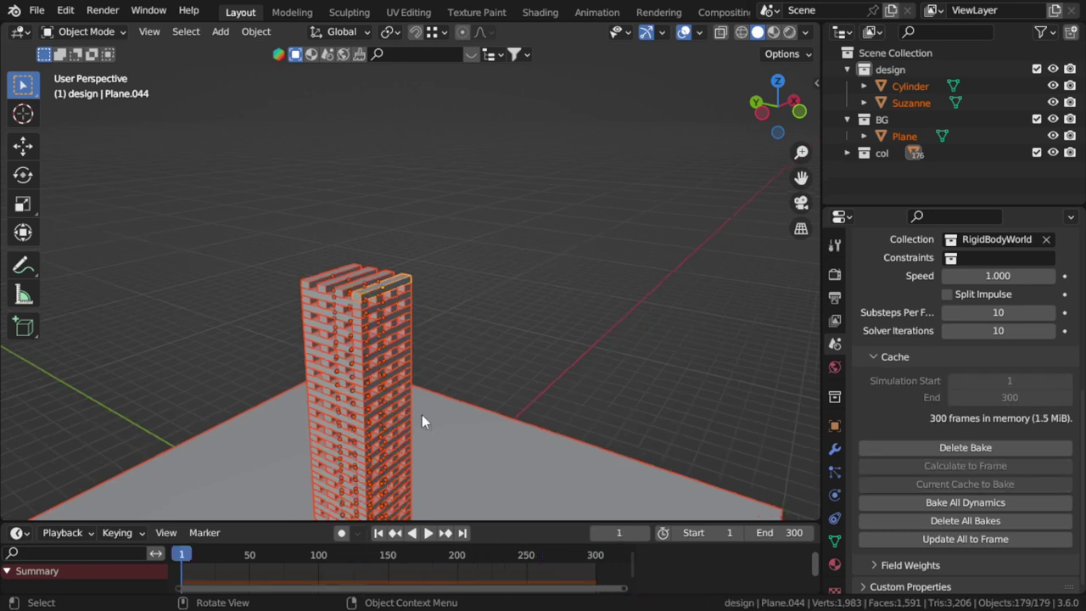
pyautogui.click(428, 531)
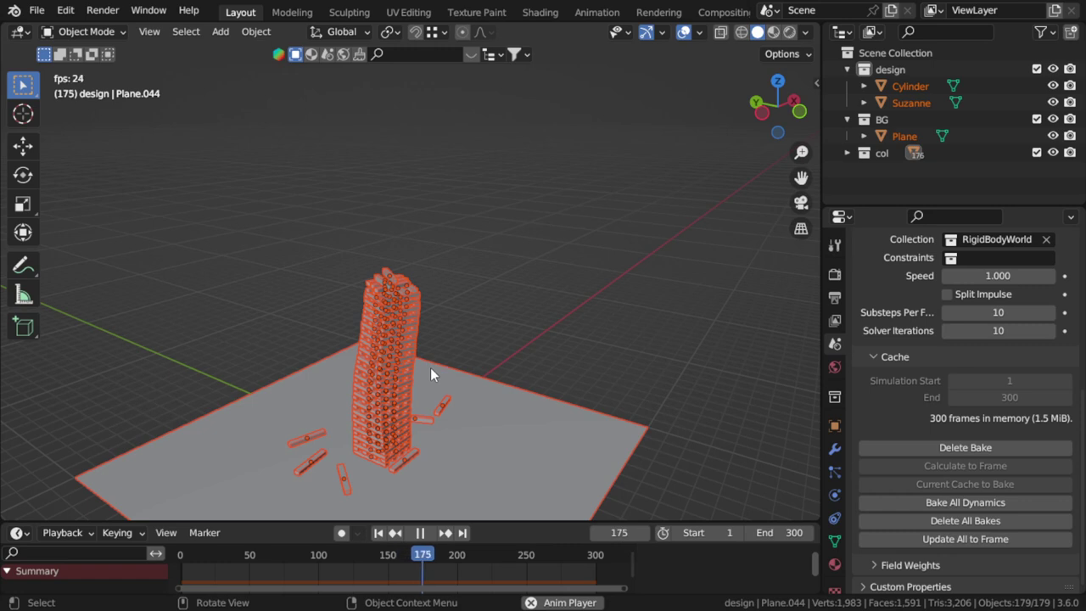
pyautogui.moveTo(432, 370)
pyautogui.mouseDown(button='middle')
pyautogui.moveTo(424, 395)
pyautogui.moveTo(494, 361)
pyautogui.mouseUp(button='middle')
pyautogui.press('Escape')
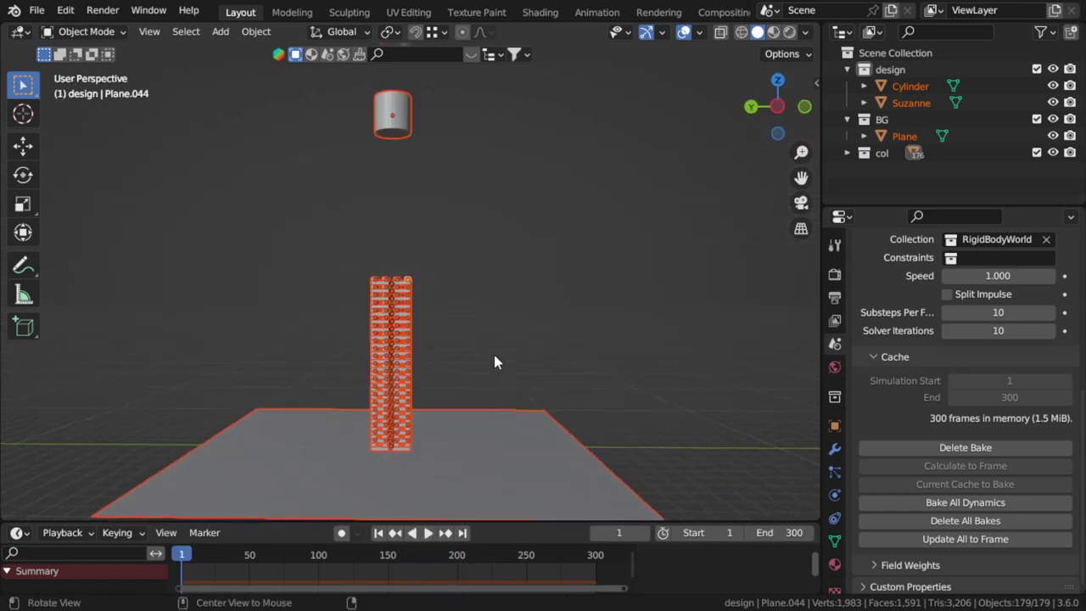
pyautogui.hotkey('alt', 'a')
pyautogui.scroll(-4, 484, 343)
pyautogui.press('space')
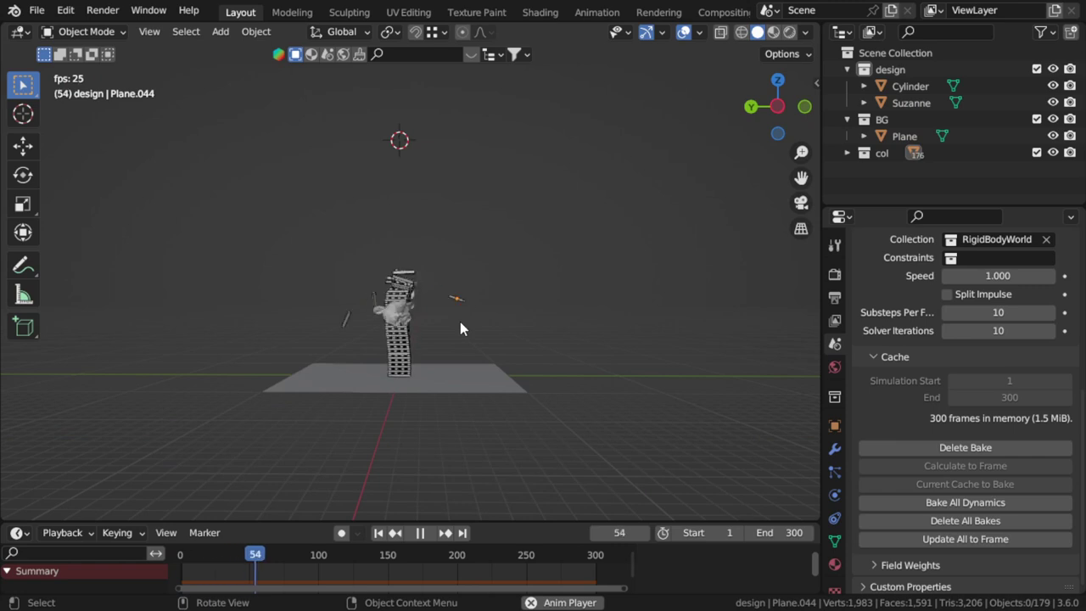
pyautogui.moveTo(456, 326); pyautogui.dragTo(383, 368, button='middle')
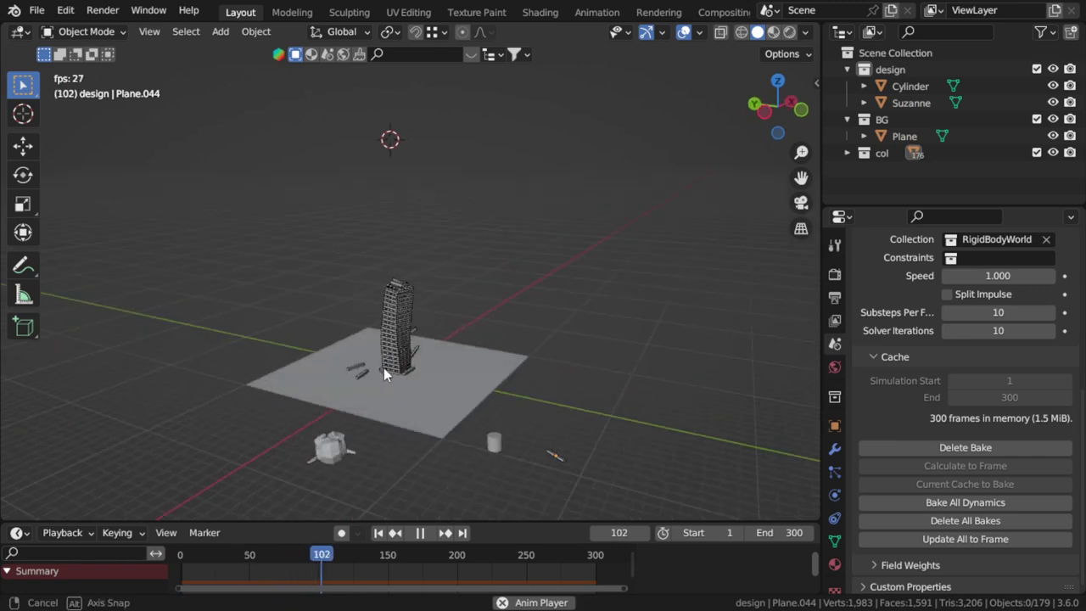
pyautogui.scroll(2, 404, 358)
pyautogui.scroll(2, 403, 358)
pyautogui.scroll(1, 404, 358)
pyautogui.scroll(-3, 404, 358)
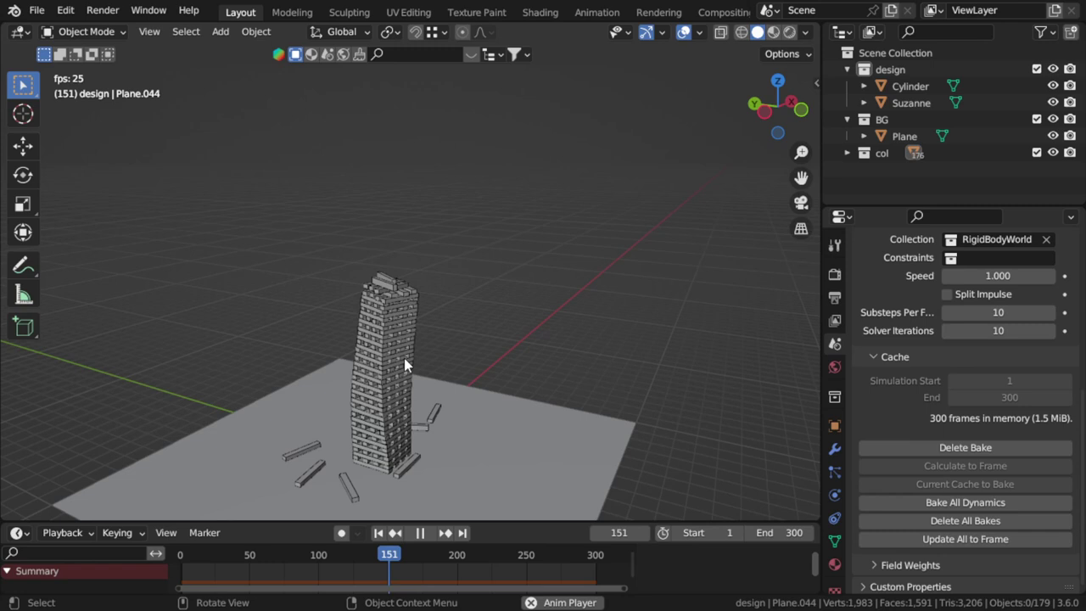
pyautogui.press('Escape')
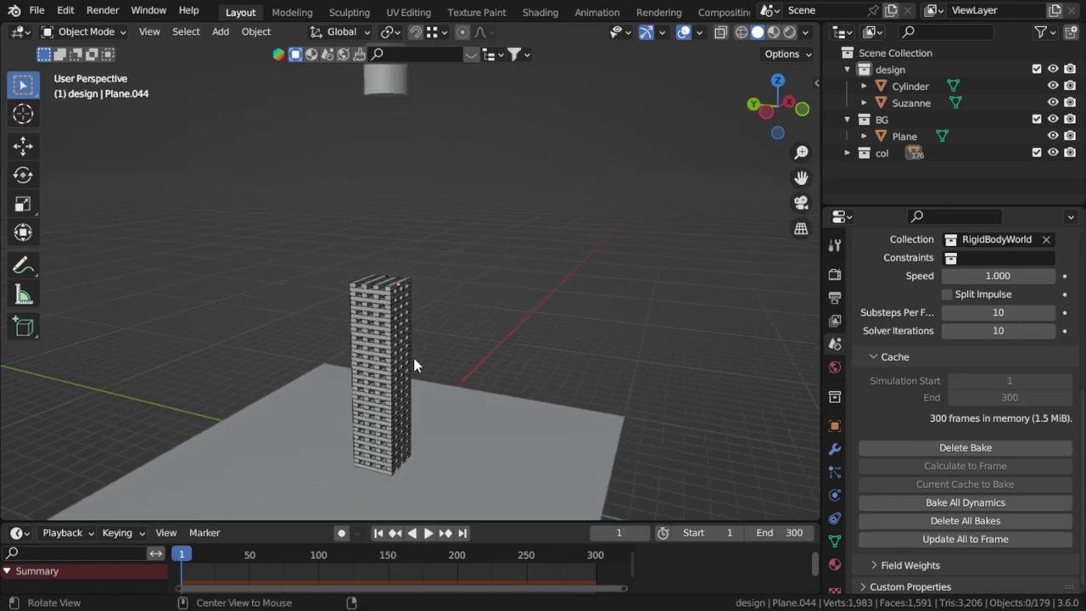
# - In front view, delete the cylinder and Suzanne
pyautogui.press('KP_1')
pyautogui.moveTo(432, 361)
pyautogui.mouseDown(button='middle')
pyautogui.moveTo(388, 362)
pyautogui.moveTo(419, 323)
pyautogui.moveTo(426, 369)
pyautogui.mouseUp(button='middle')
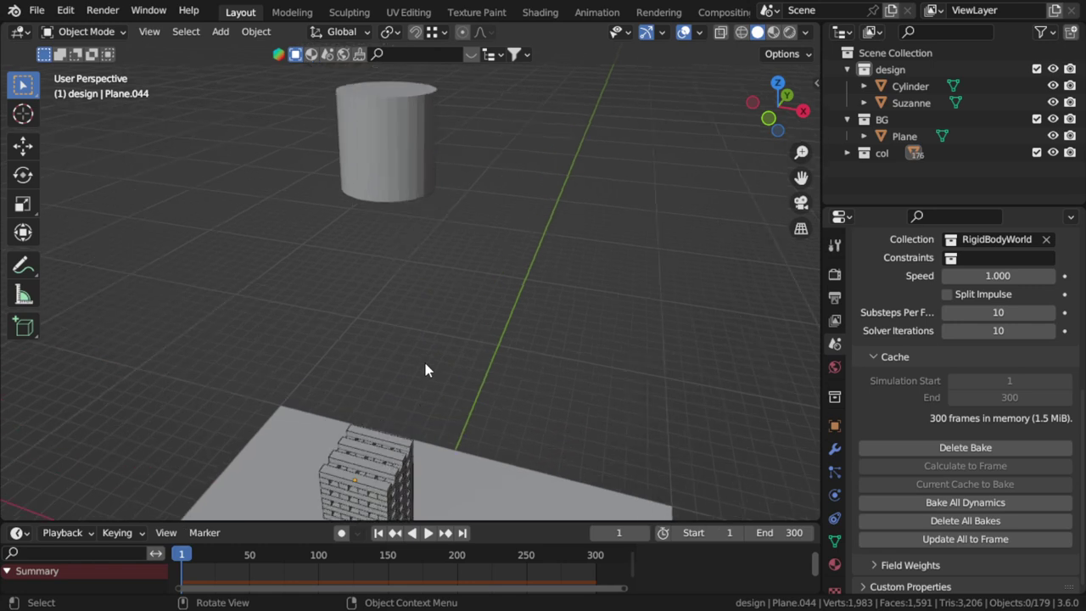
pyautogui.scroll(-4, 423, 359)
pyautogui.scroll(-1, 434, 364)
pyautogui.scroll(-1, 463, 345)
pyautogui.press('KP_1')
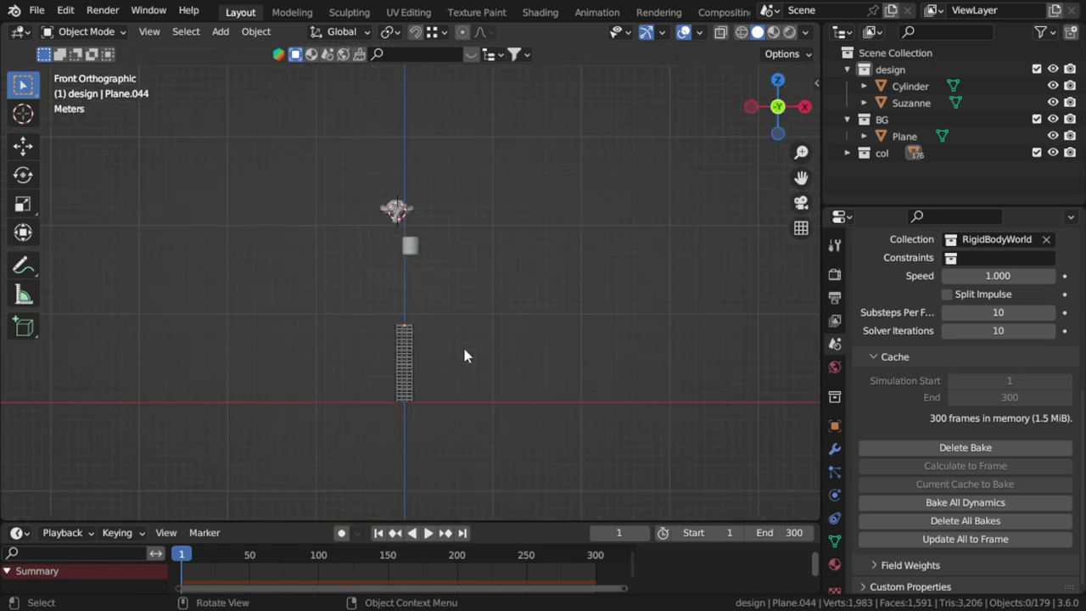
pyautogui.scroll(5, 416, 252)
pyautogui.click(412, 208)
pyautogui.keyDown('shift'); pyautogui.click(395, 153); pyautogui.keyUp('shift')
pyautogui.press('x')
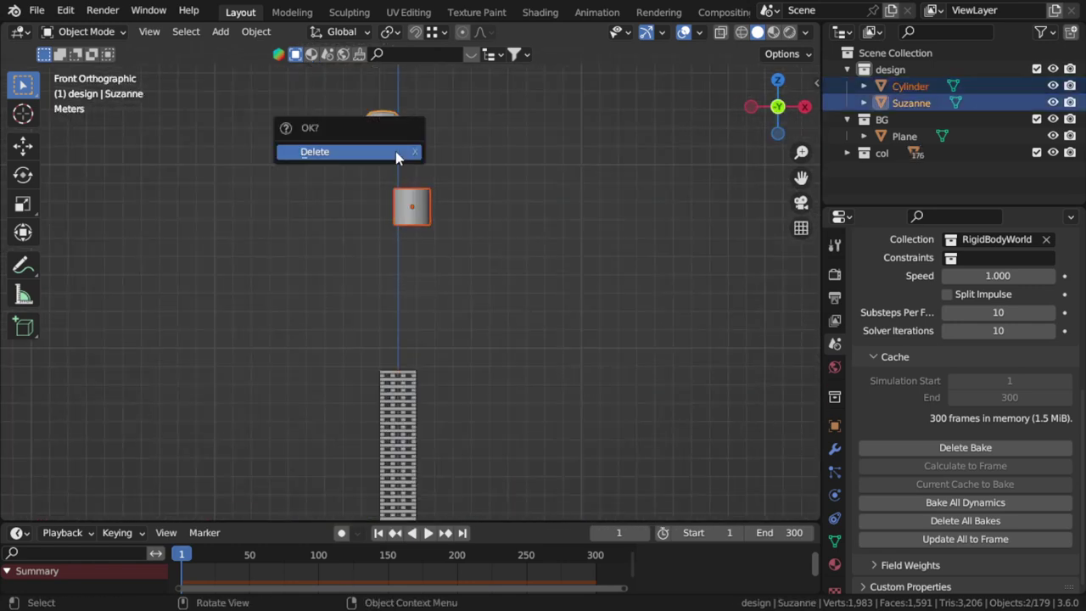
pyautogui.click(395, 151)
# - Place the 3D cursor to the right of the tower
pyautogui.keyDown('shift'); pyautogui.moveTo(467, 434); pyautogui.dragTo(489, 342, button='middle'); pyautogui.keyUp('shift')
pyautogui.keyDown('shift'); pyautogui.rightClick(486, 322); pyautogui.keyUp('shift')
pyautogui.hotkey('shift', 'a')
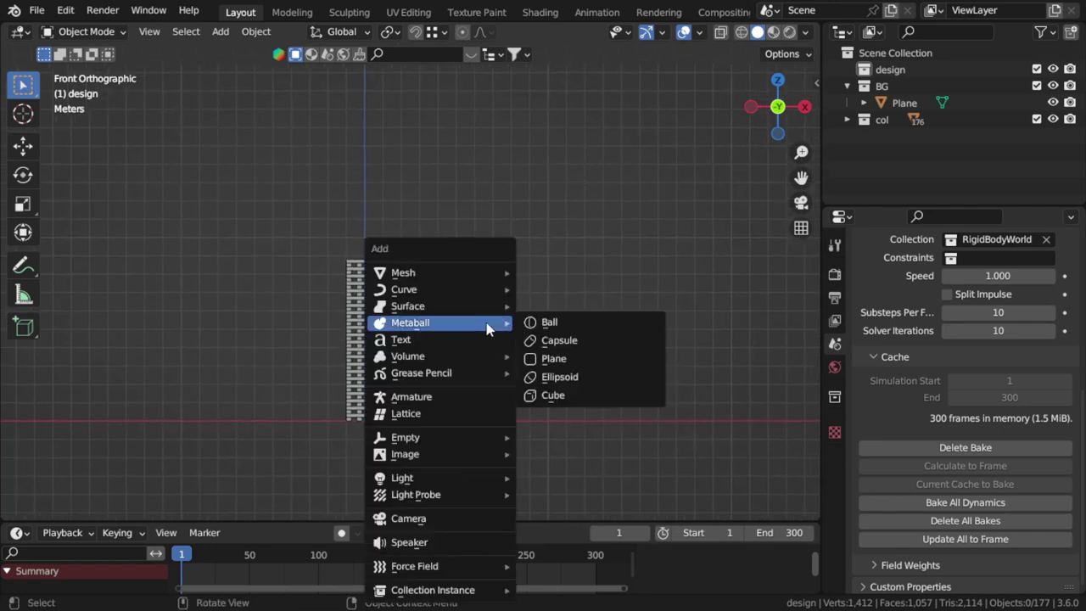
pyautogui.moveTo(441, 272)
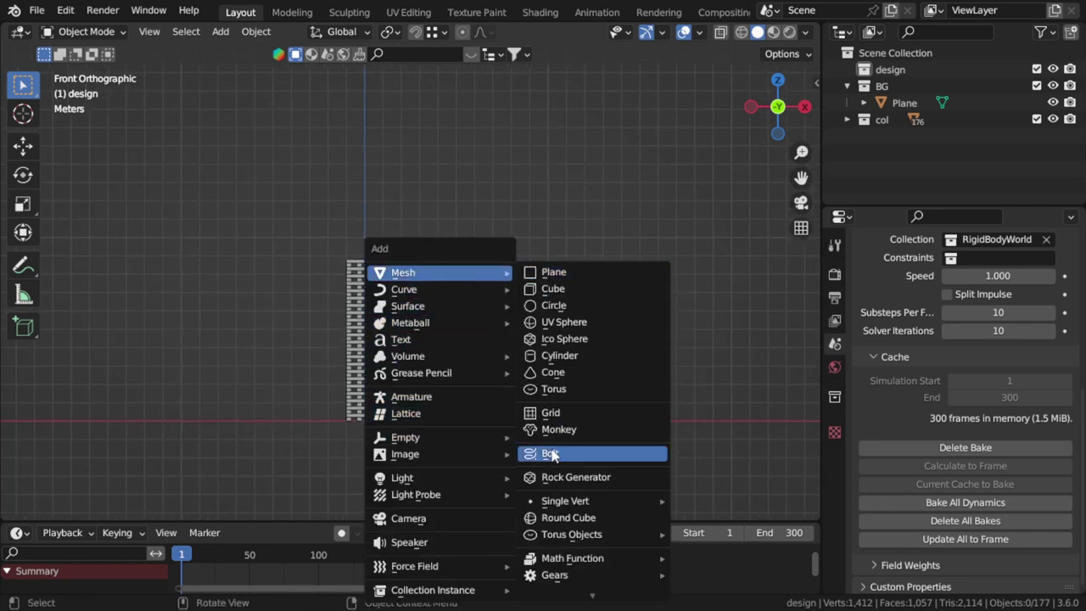
# - Add a monkey head beside the tower and give it rigid-body physics
pyautogui.click(562, 432)
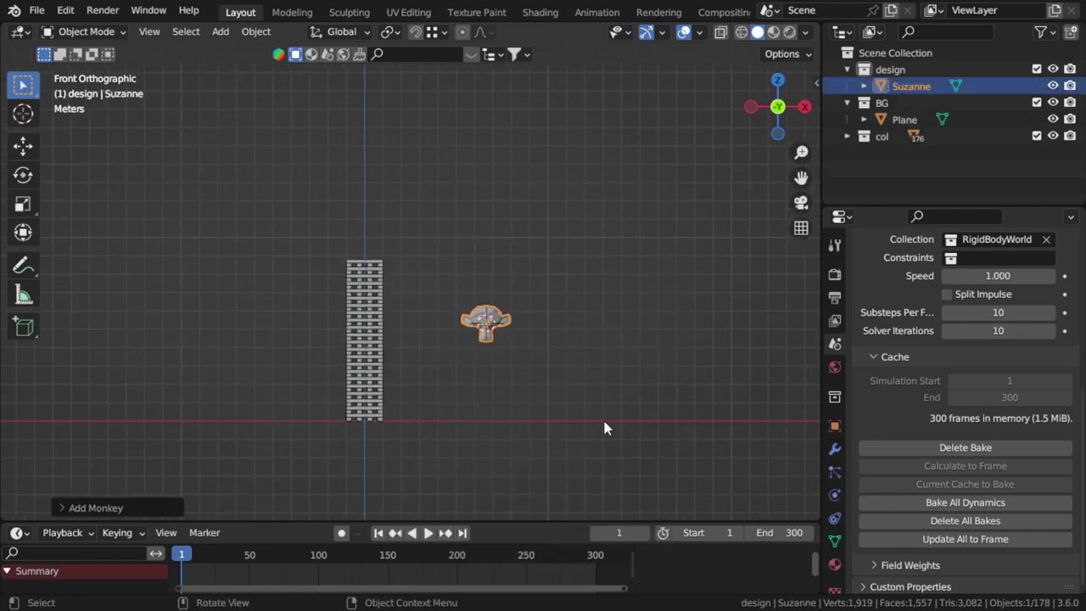
pyautogui.click(834, 448)
pyautogui.click(834, 472)
pyautogui.click(835, 495)
pyautogui.click(834, 518)
pyautogui.click(835, 494)
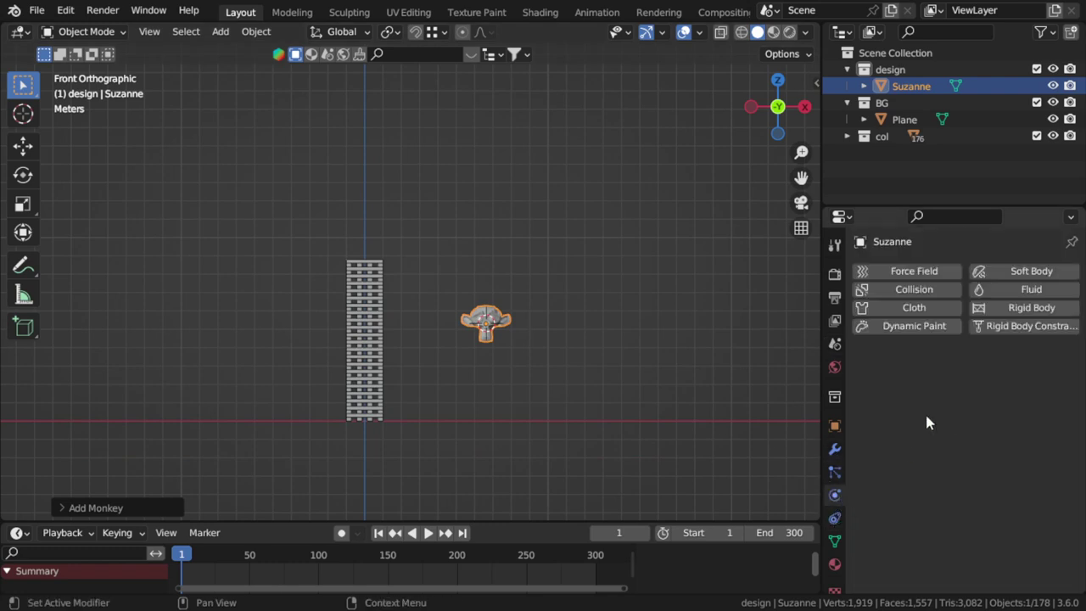
pyautogui.click(1020, 308)
# - Make the monkey a passive, animated rigid body and keyframe its location at frame 1
pyautogui.click(1001, 380)
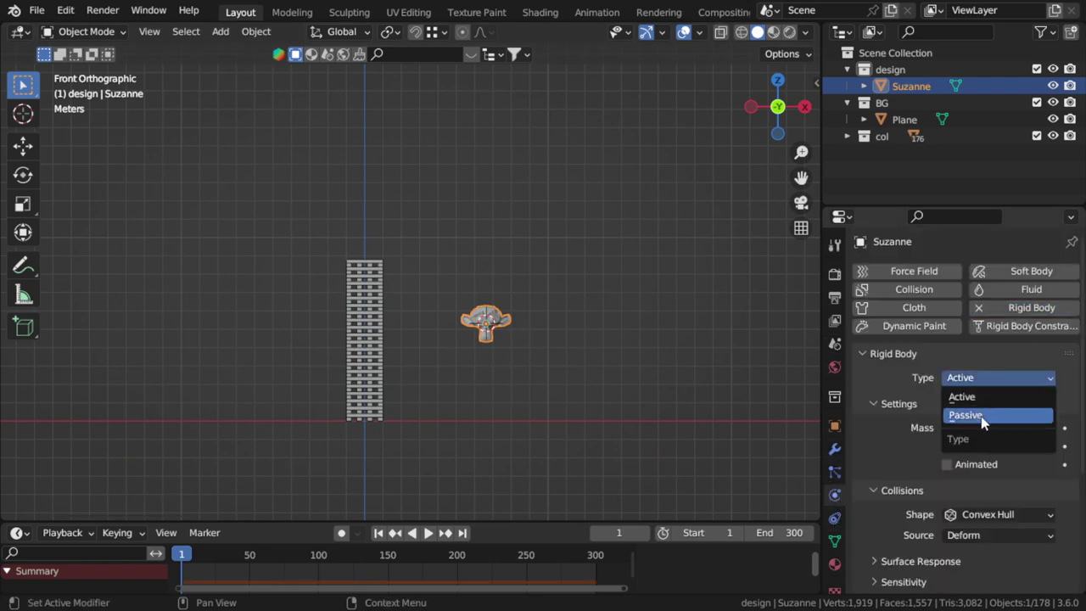
pyautogui.click(983, 417)
pyautogui.click(947, 427)
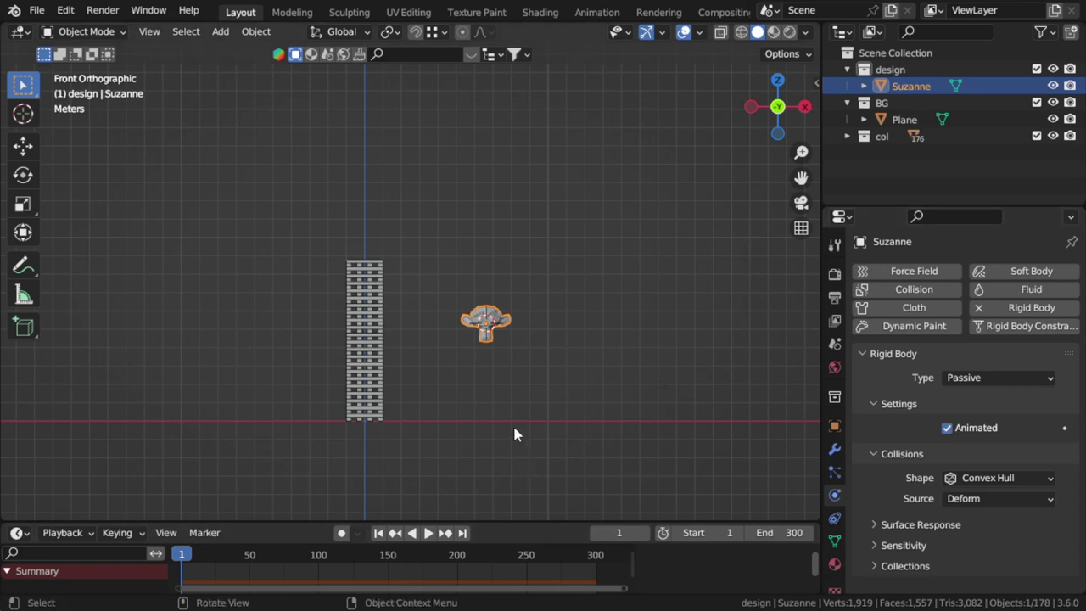
pyautogui.press('i')
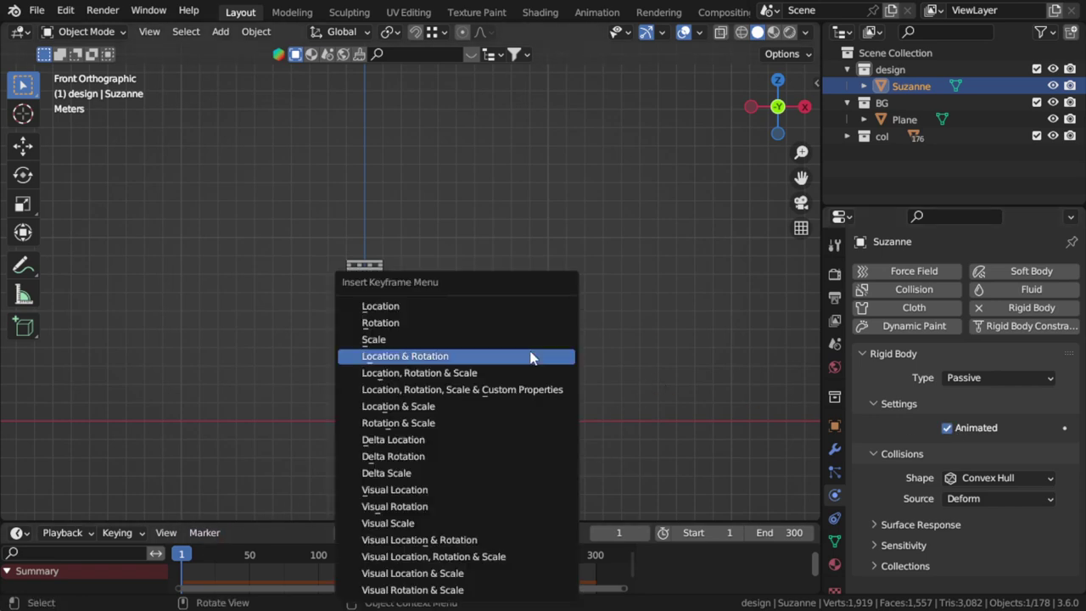
pyautogui.click(484, 356)
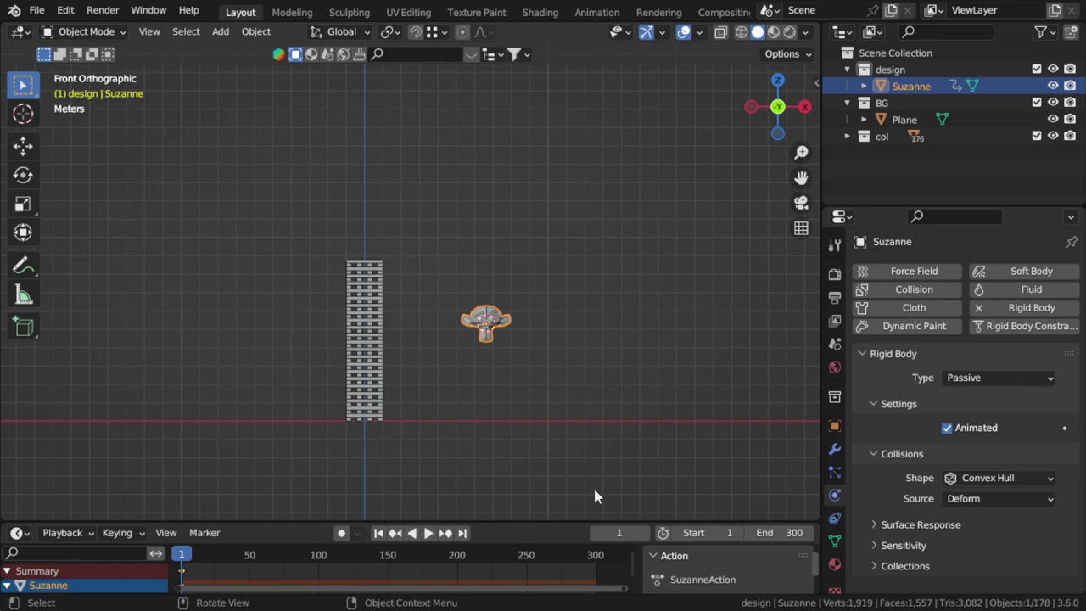
pyautogui.click(619, 533)
pyautogui.write('60')
# - Go to frame 60 and delete all rigid-body bakes
pyautogui.press('Return')
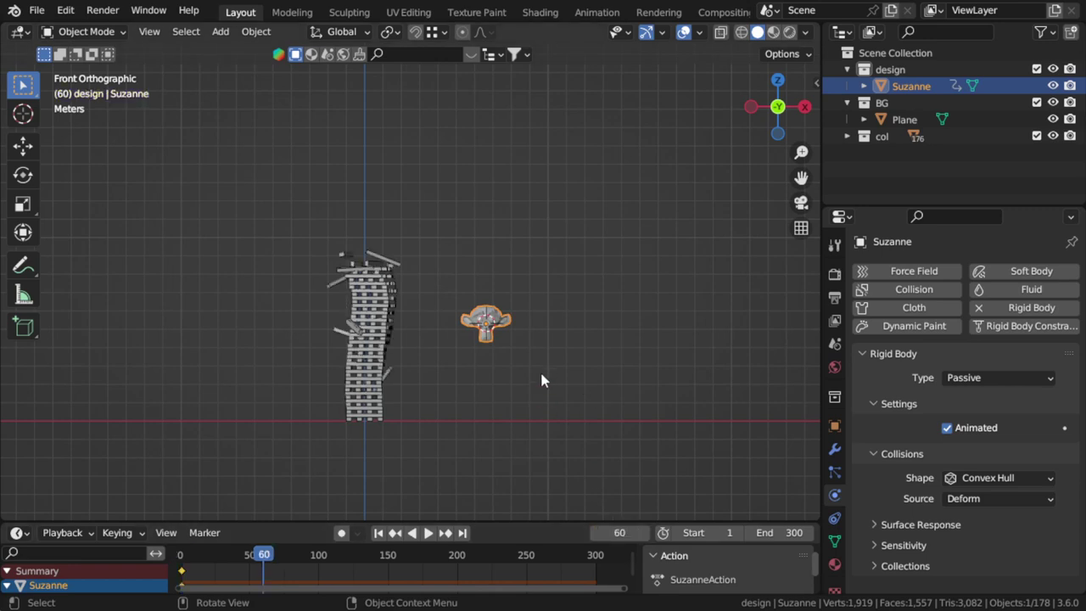
pyautogui.click(836, 345)
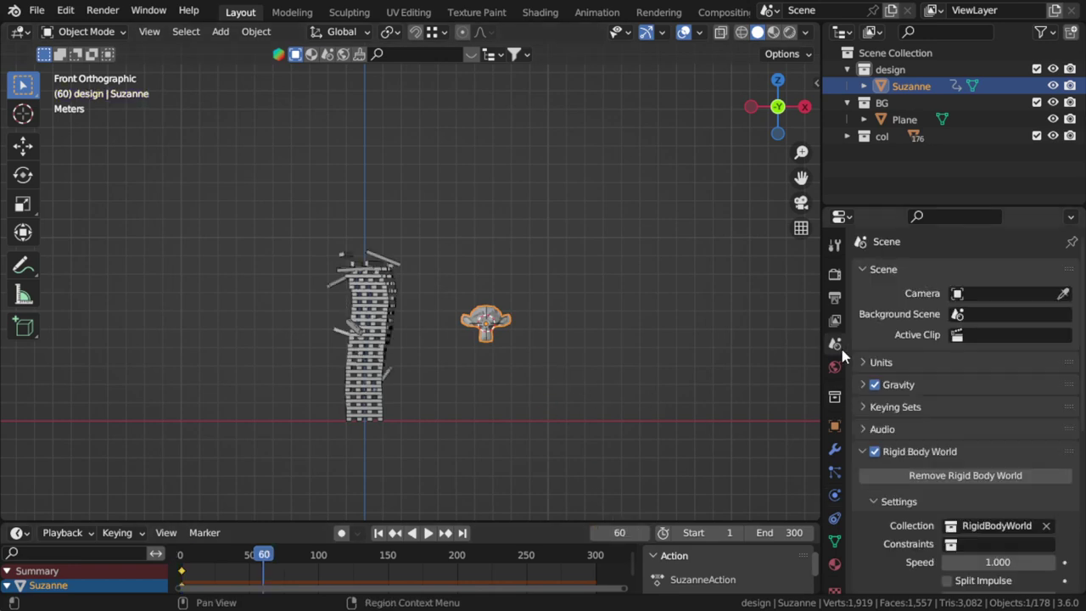
pyautogui.scroll(-4, 967, 509)
pyautogui.scroll(-4, 974, 546)
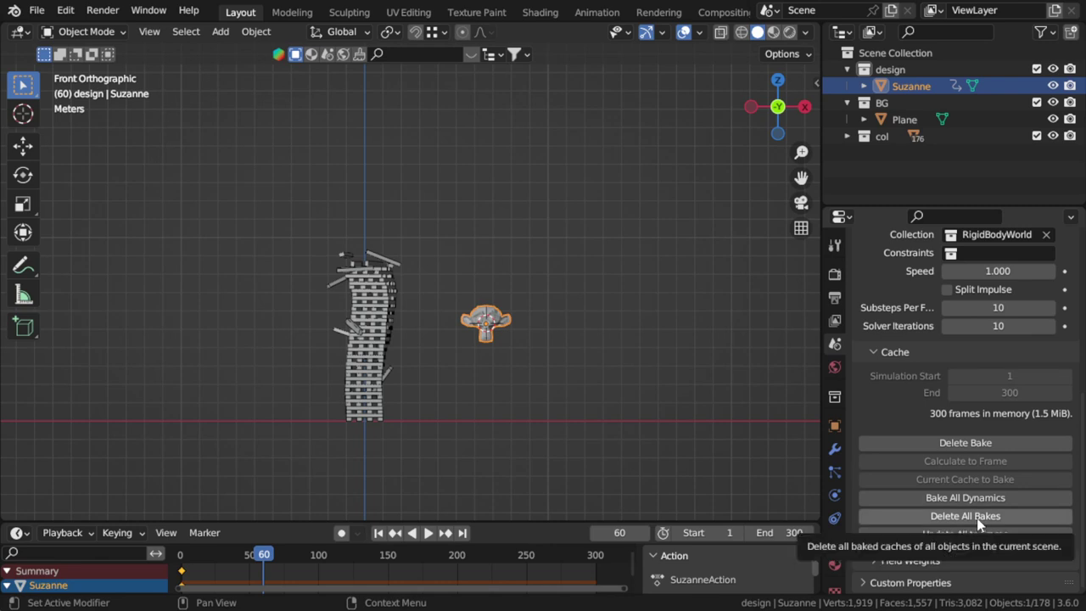
pyautogui.click(977, 517)
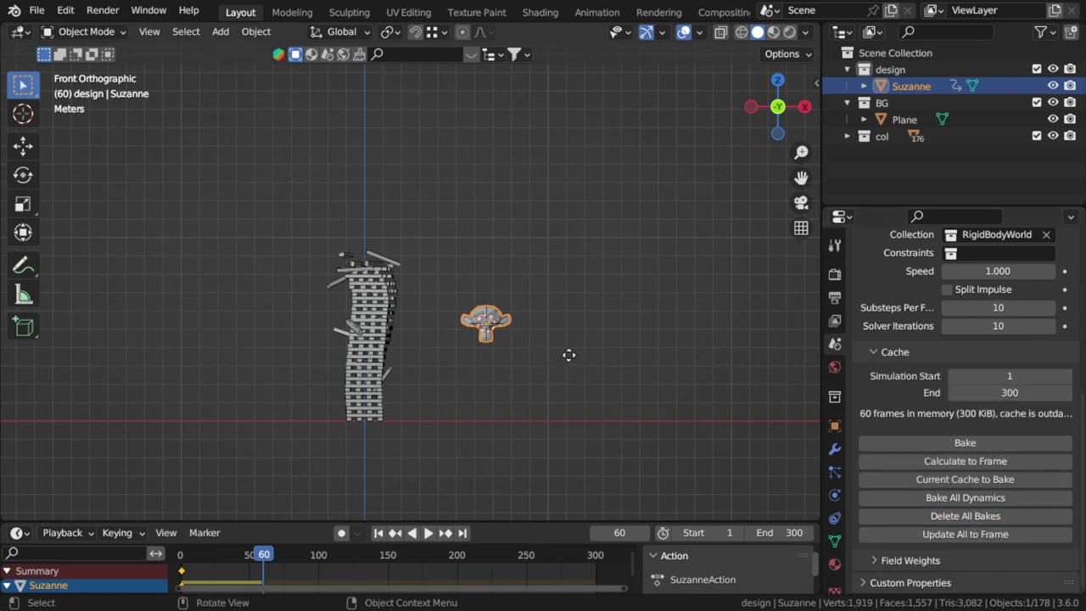
# - Move Suzanne left along X into the tower and keyframe its location at frame 60
pyautogui.press('g')
pyautogui.press('x')
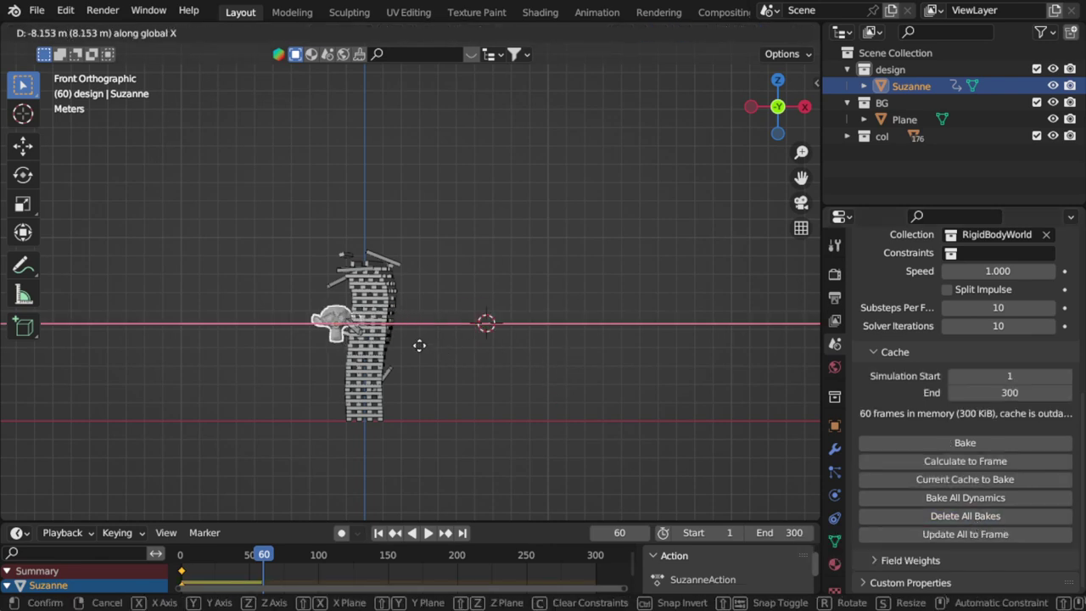
pyautogui.click(419, 345)
pyautogui.press('i')
pyautogui.click(419, 348)
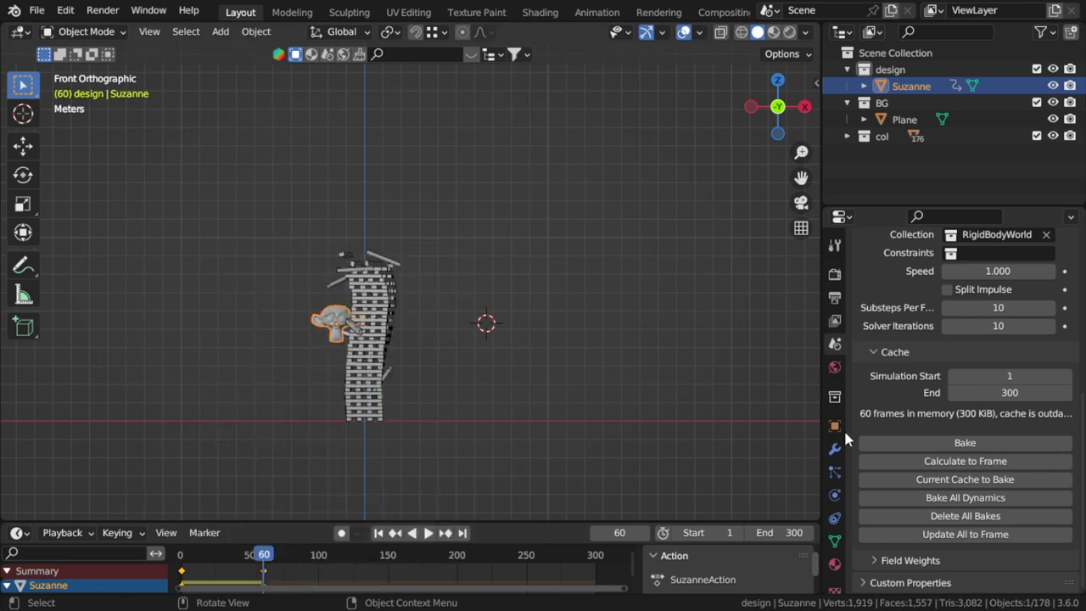
# - Rewind to frame 1 and play the collapse, orbiting for a perspective view
pyautogui.click(383, 536)
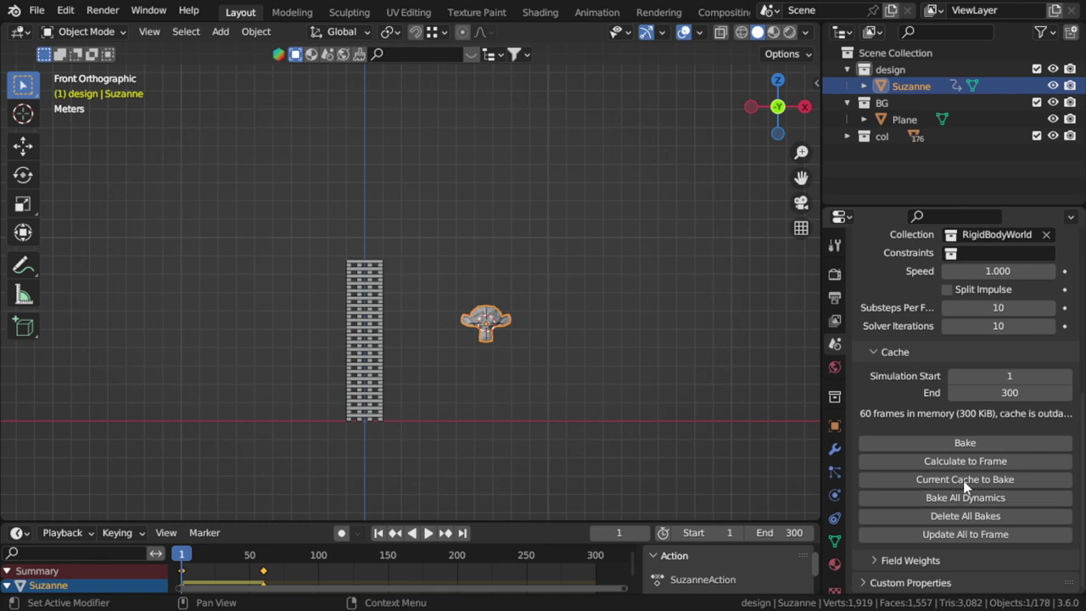
pyautogui.press('space')
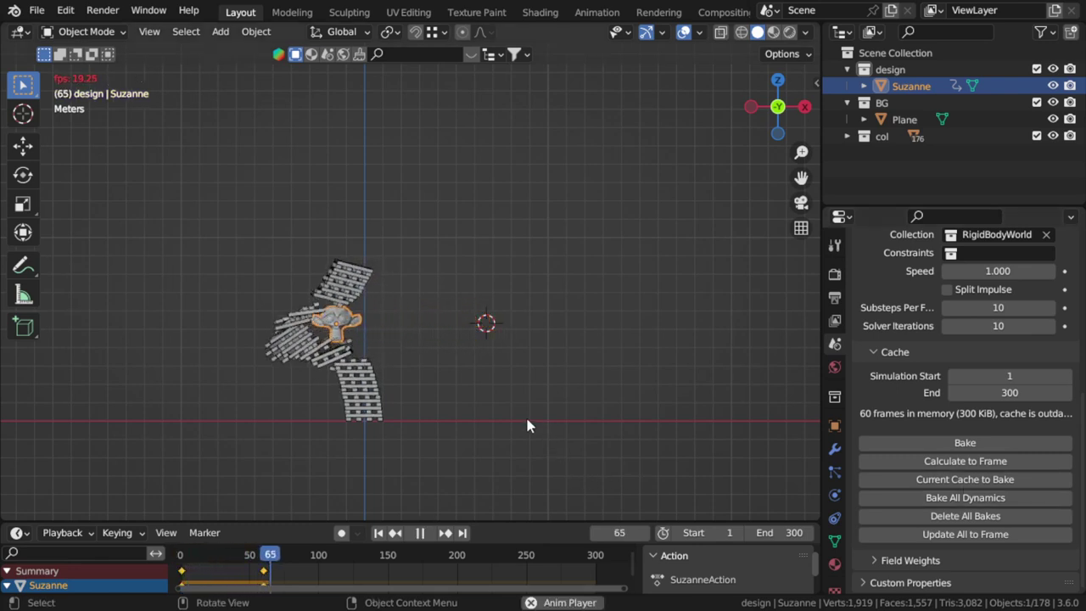
pyautogui.moveTo(501, 381); pyautogui.dragTo(431, 409, button='middle')
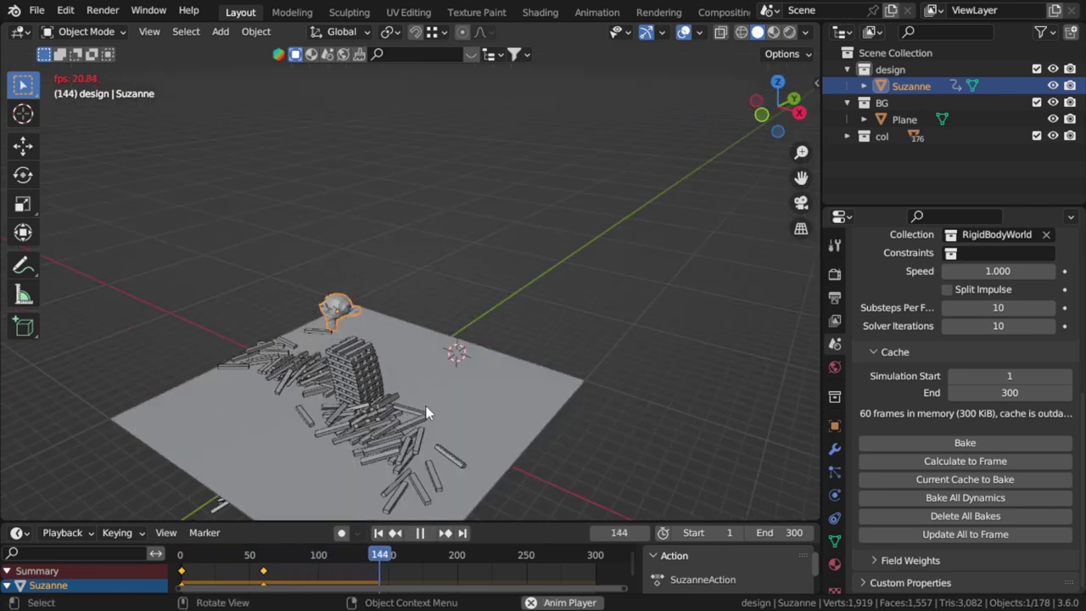
pyautogui.scroll(4, 425, 392)
# - Stop playback and, in front view, duplicate Suzanne into a copy below the original
pyautogui.press('Escape')
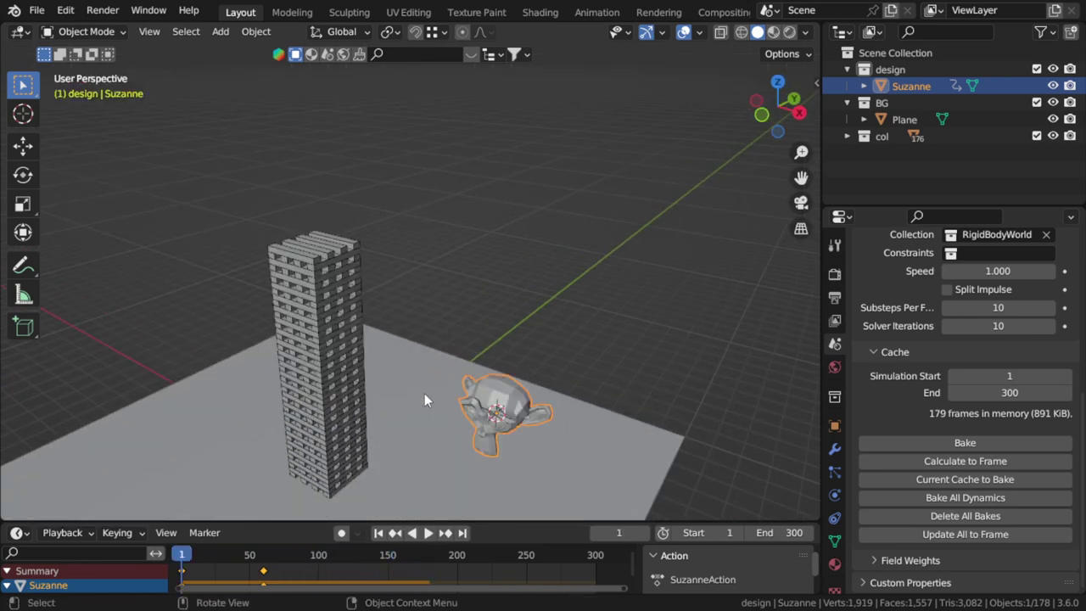
pyautogui.moveTo(425, 392)
pyautogui.mouseDown(button='middle')
pyautogui.moveTo(470, 377)
pyautogui.moveTo(442, 280)
pyautogui.mouseUp(button='middle')
pyautogui.press('KP_1')
pyautogui.scroll(2, 471, 377)
pyautogui.hotkey('shift', 'd')
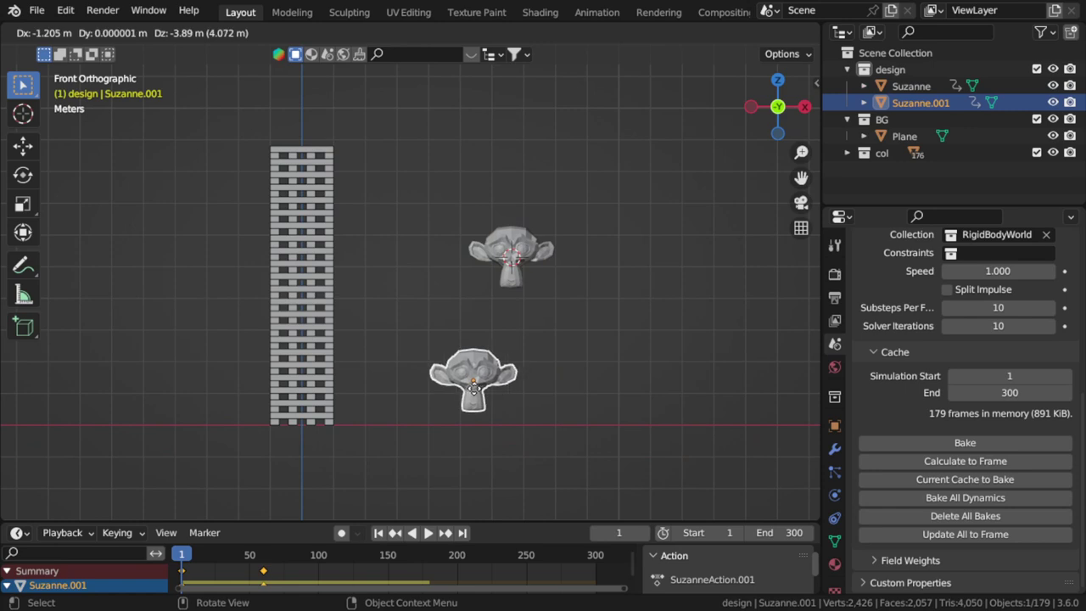
pyautogui.click(507, 385)
# - Clear the copy's inherited location keyframes and keyframe its starting location at frame 1
pyautogui.press('n')
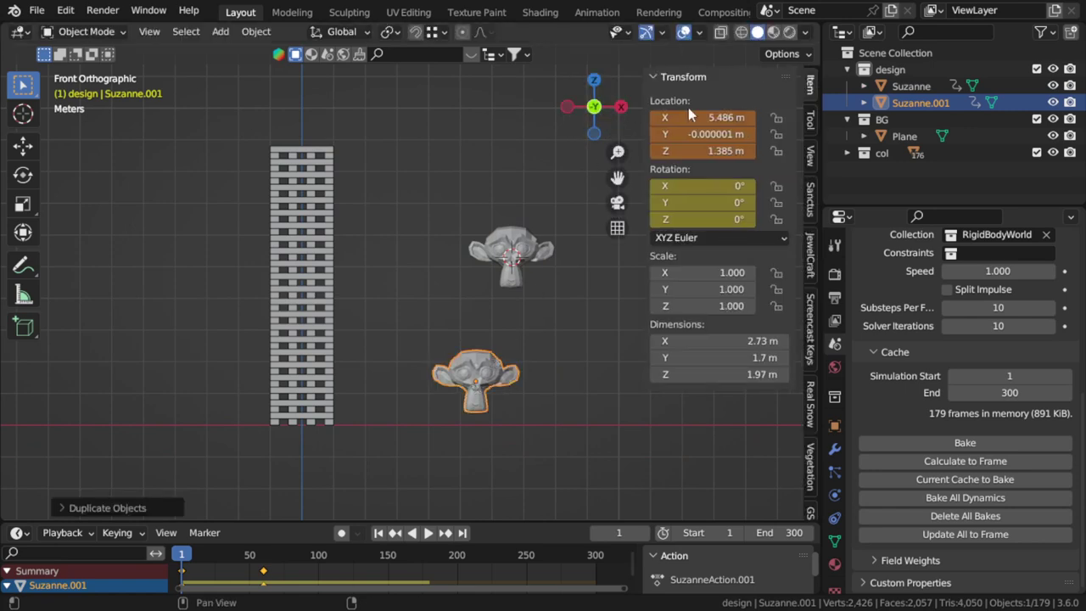
pyautogui.rightClick(747, 130)
pyautogui.click(652, 163)
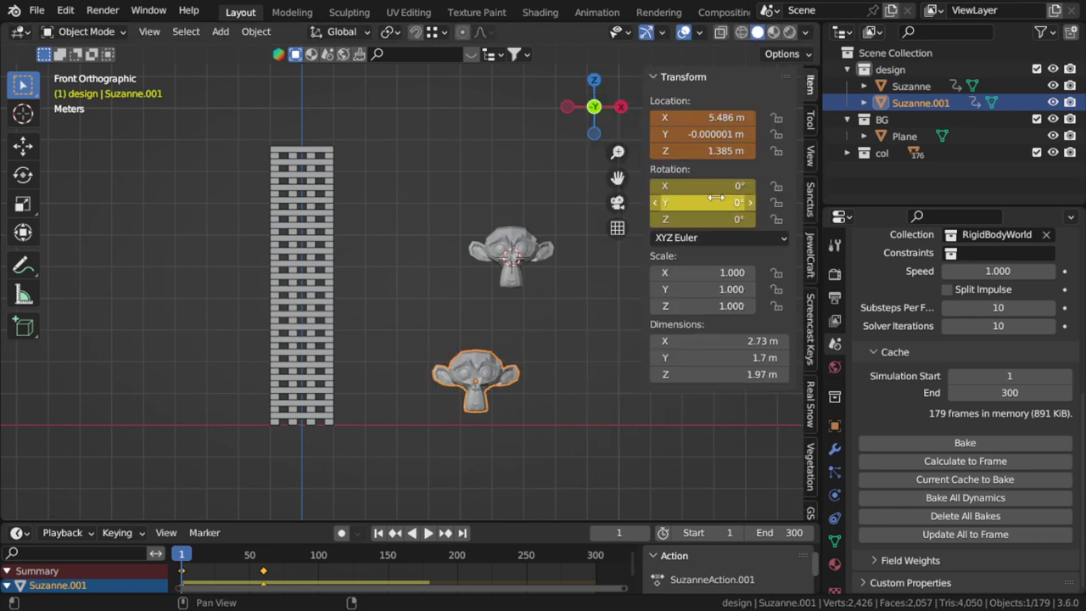
pyautogui.rightClick(712, 128)
pyautogui.click(670, 158)
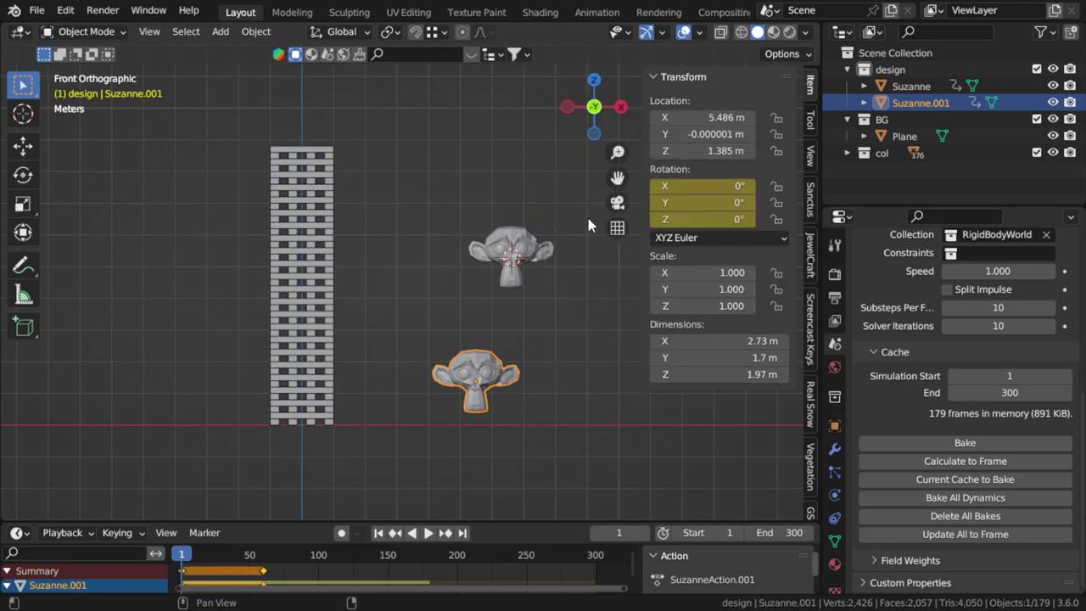
pyautogui.press('i')
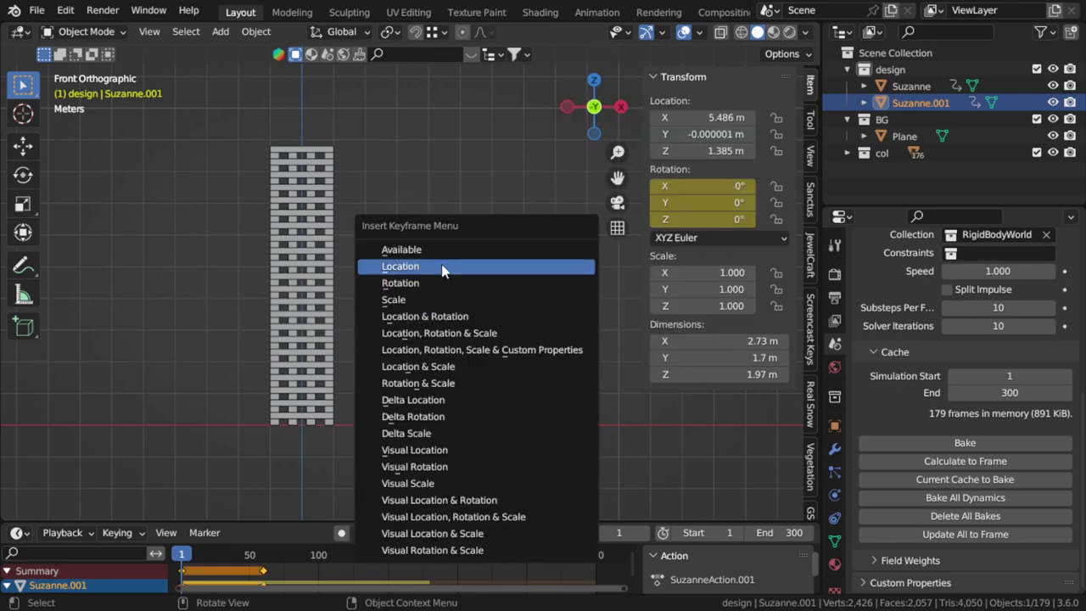
pyautogui.click(443, 266)
# - At frame 55, move the copy left along X to the tower's base, keyframe it, and delete all bakes
pyautogui.click(617, 533)
pyautogui.write('55')
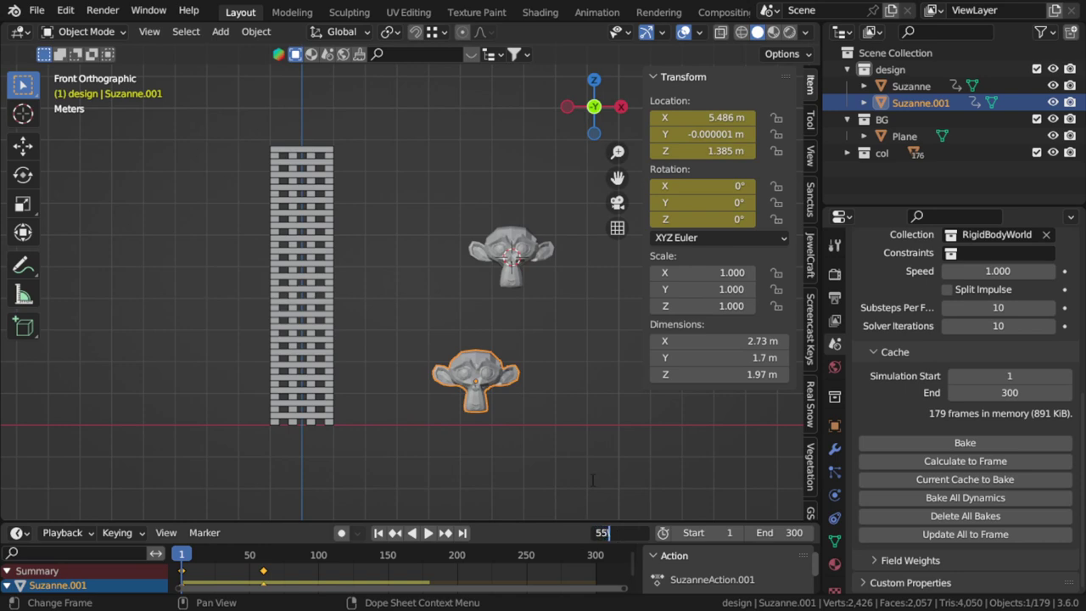
pyautogui.press('Return')
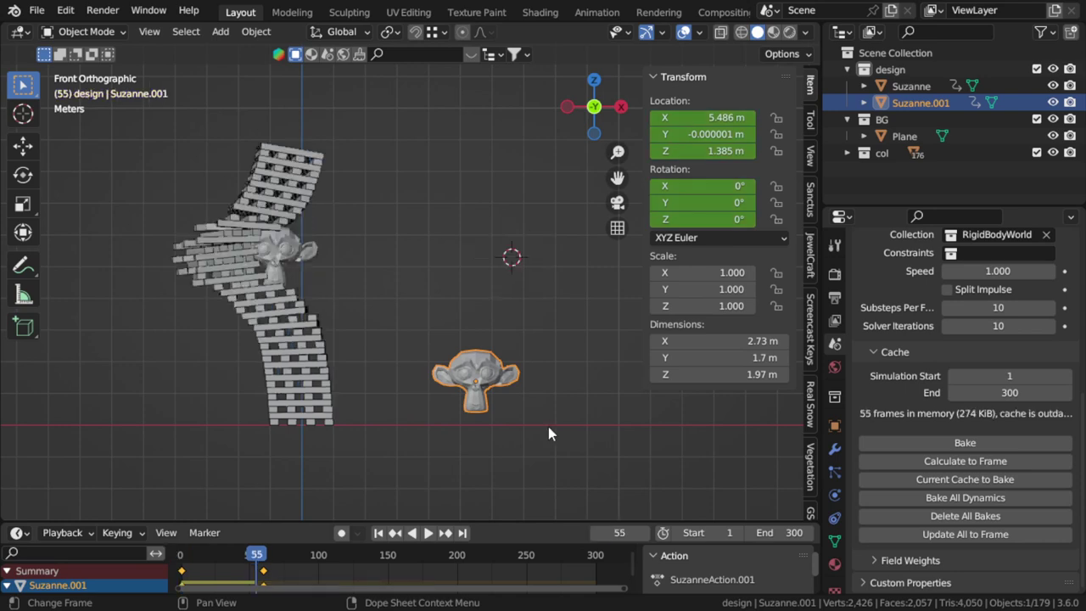
pyautogui.press('g')
pyautogui.press('x')
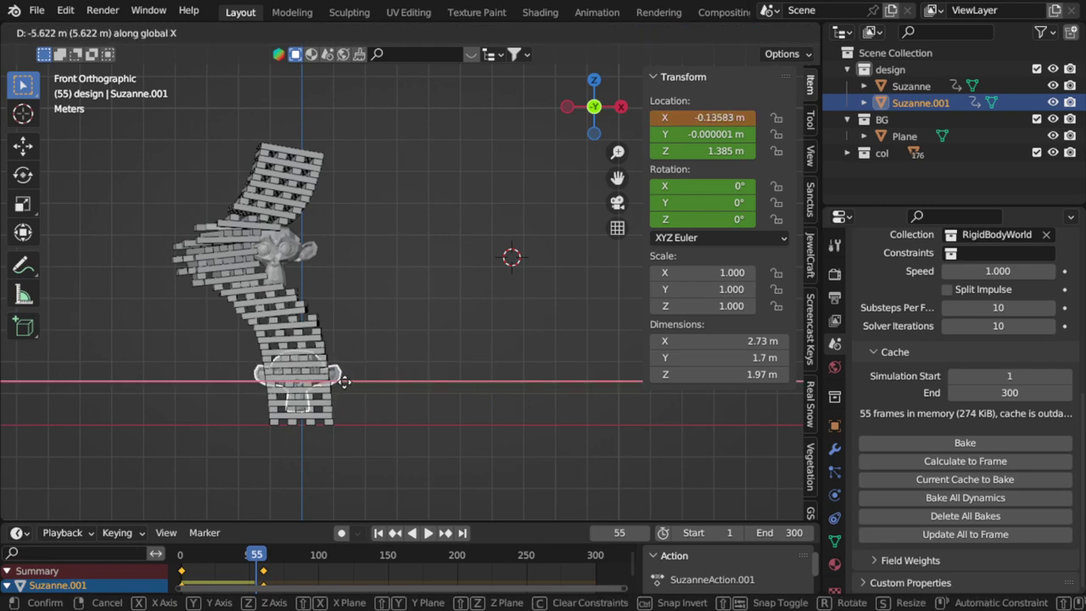
pyautogui.click(263, 385)
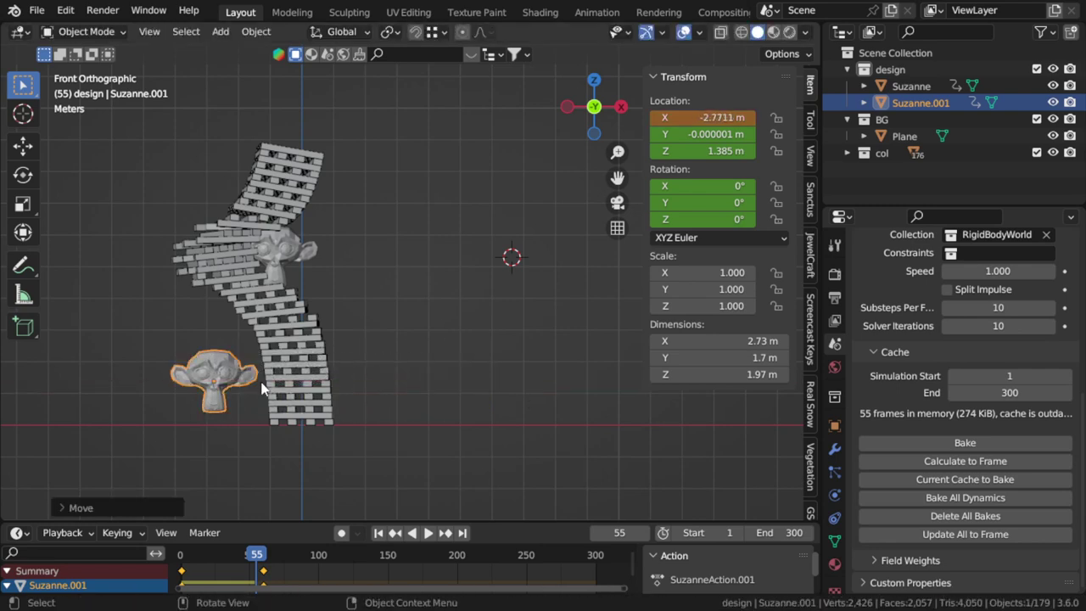
pyautogui.press('i')
pyautogui.click(140, 307)
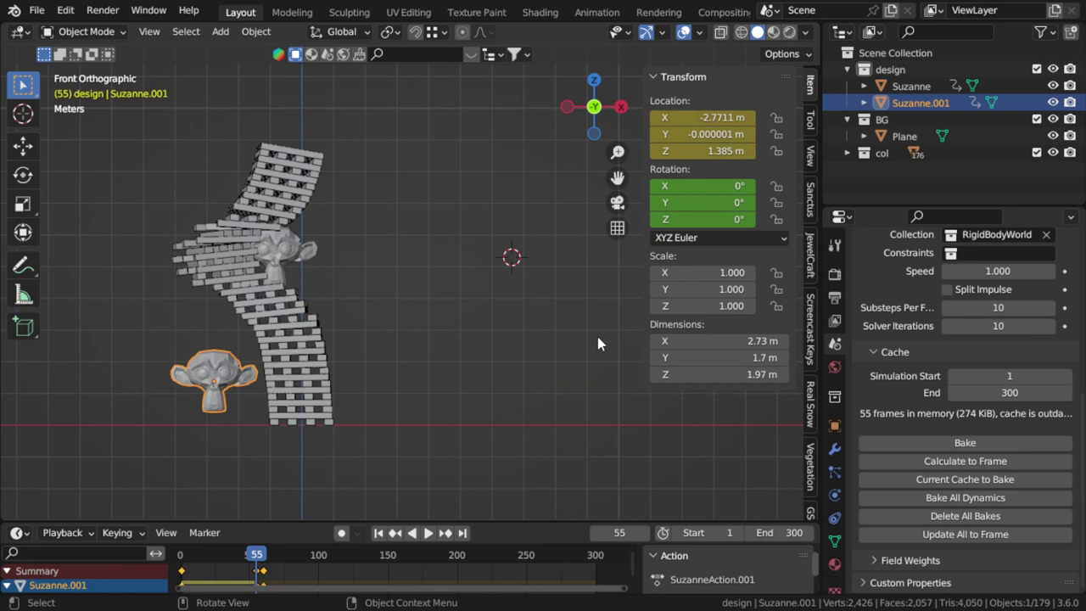
pyautogui.click(952, 517)
pyautogui.click(378, 534)
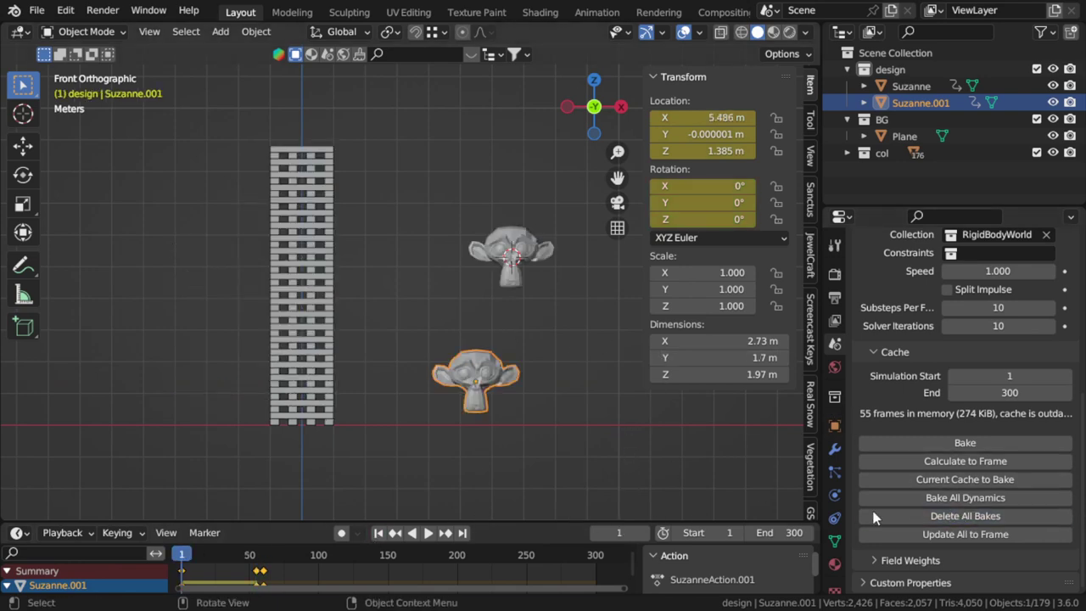
# - Bake all rigid-body dynamics and watch the monkey heads scatter the tower's blocks
pyautogui.click(976, 498)
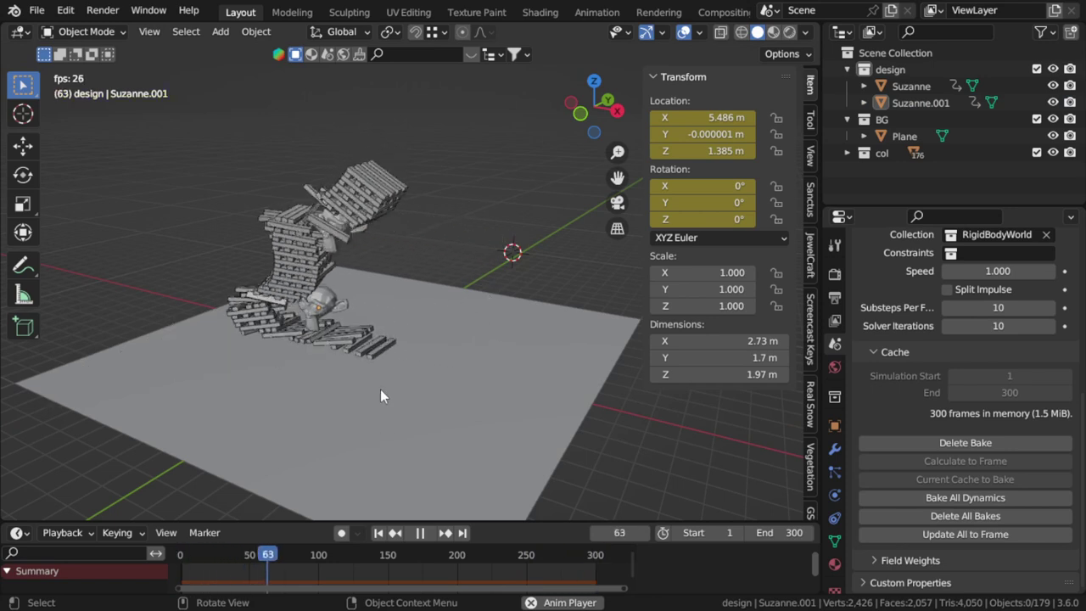
pyautogui.moveTo(363, 403); pyautogui.dragTo(357, 433)
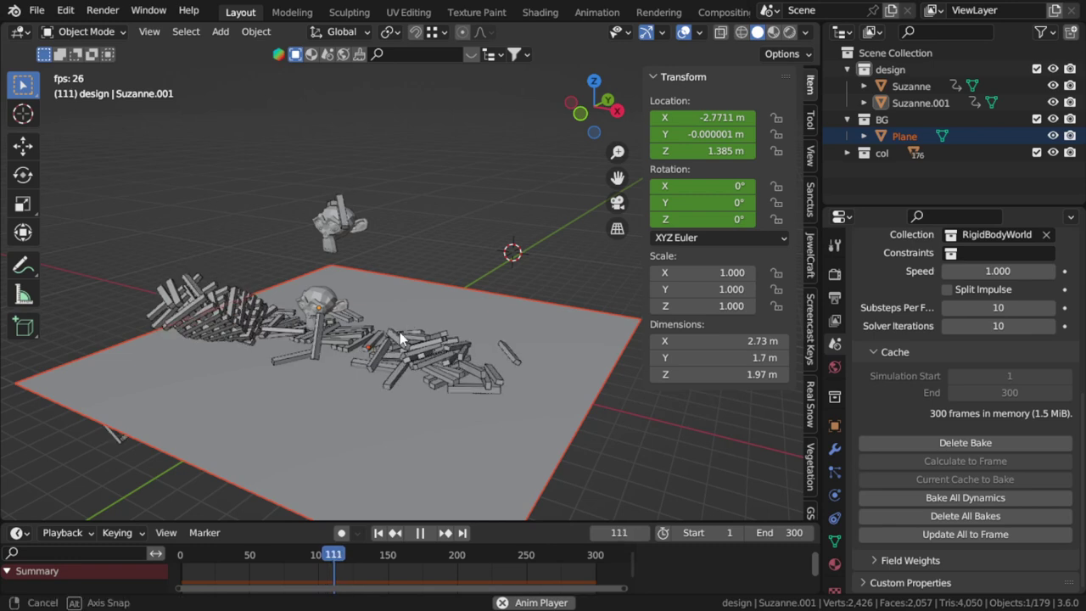
pyautogui.moveTo(400, 332); pyautogui.dragTo(379, 383, button='middle')
# - Hide the N sidebar, deselect everything and maximise the 3D view to fill the window
pyautogui.press('n')
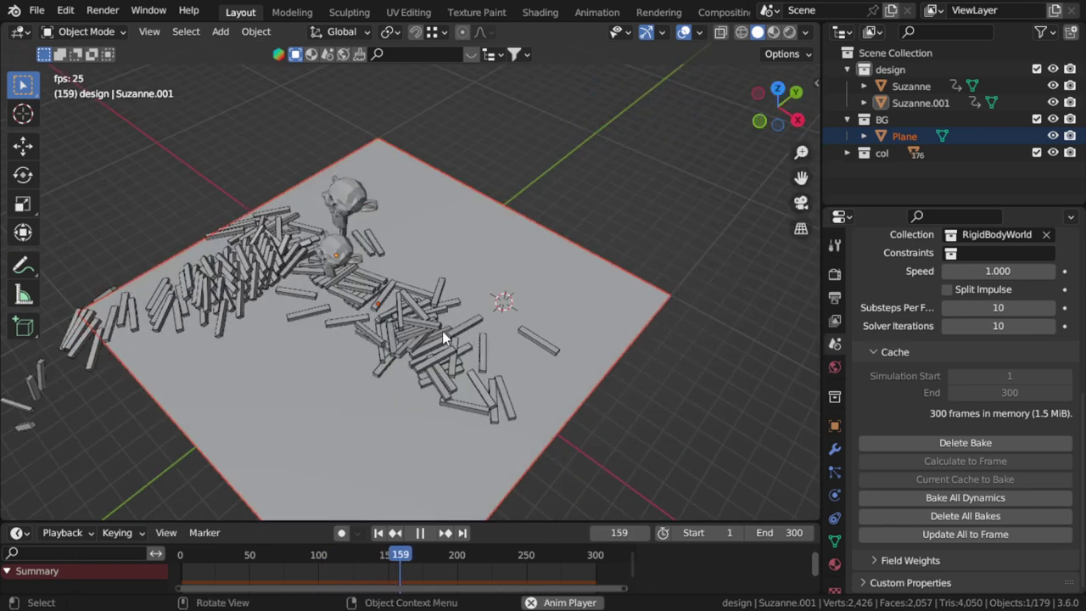
pyautogui.hotkey('ctrl', 'alt', 'space')
pyautogui.hotkey('alt', 'a')
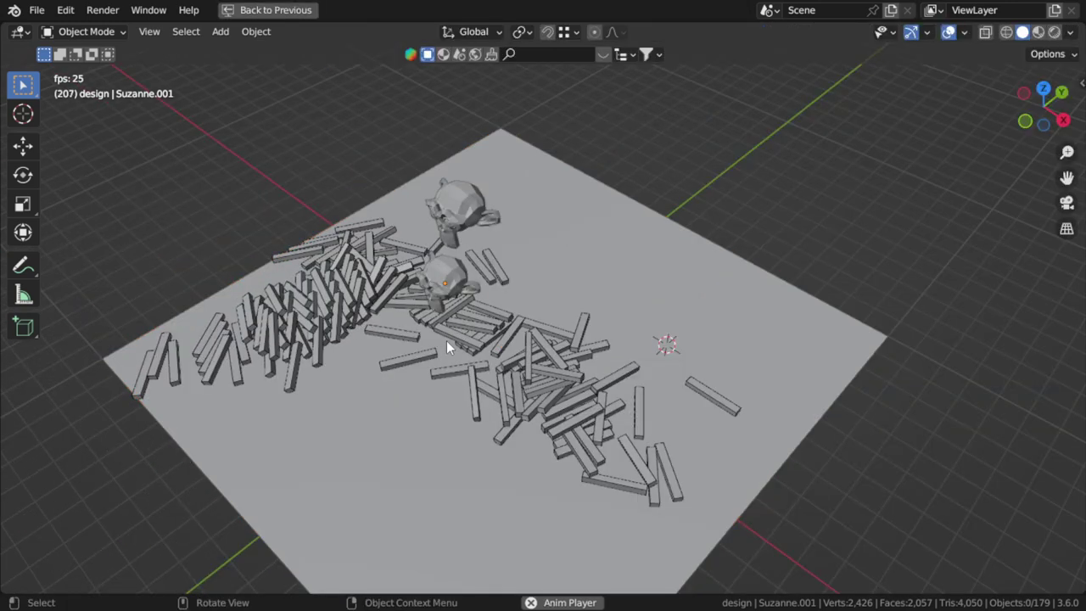
# - Scale the ground plane up much larger so the scattered blocks land on it
pyautogui.click(660, 305)
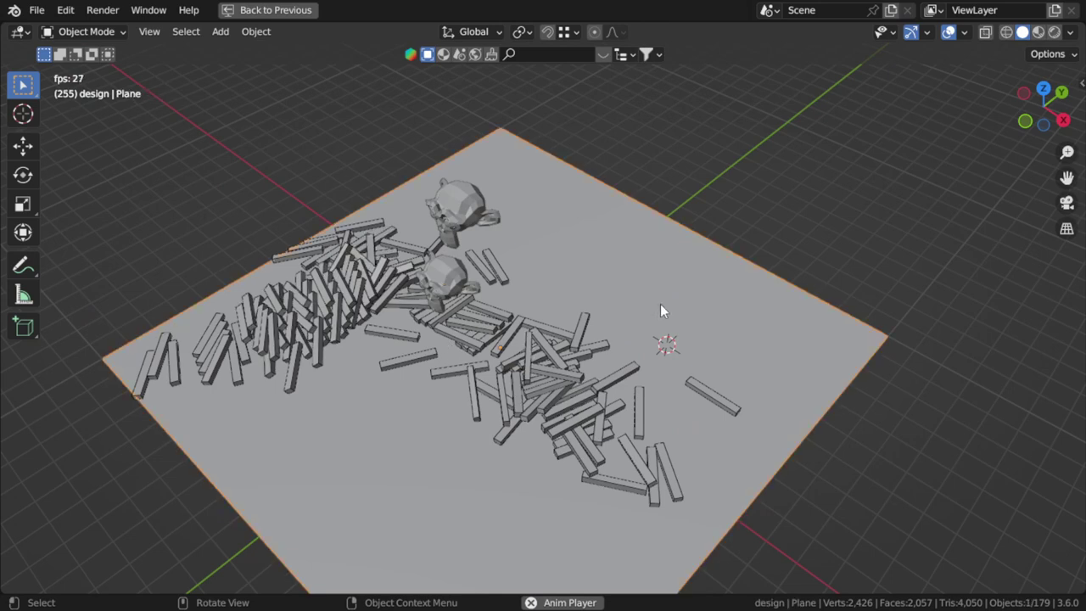
pyautogui.press('s')
pyautogui.click(861, 333)
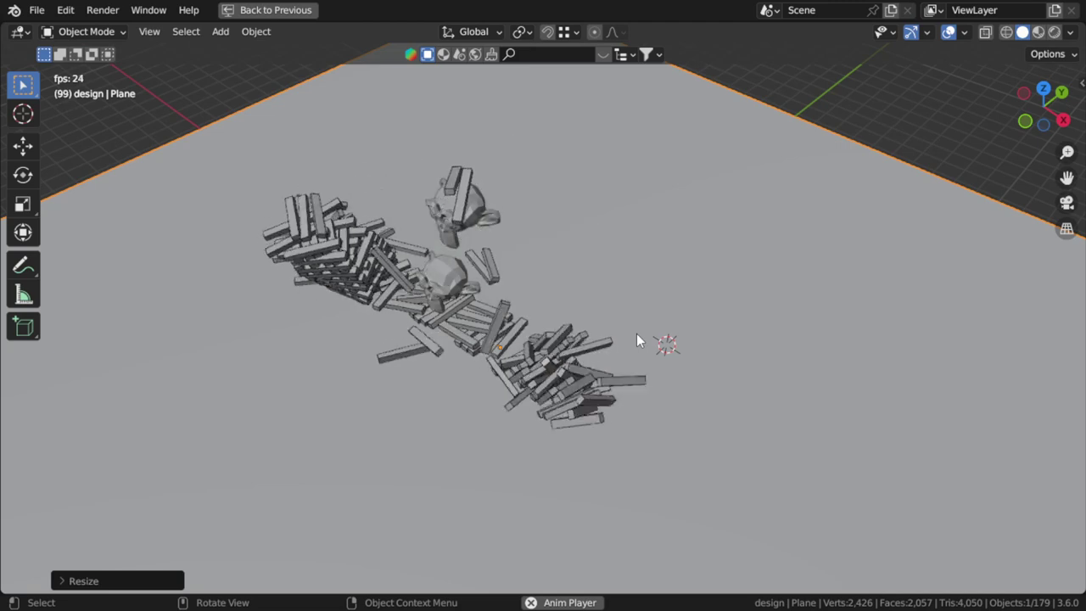
pyautogui.moveTo(615, 348)
pyautogui.mouseDown(button='middle')
pyautogui.moveTo(582, 367)
pyautogui.moveTo(744, 356)
pyautogui.moveTo(603, 268)
pyautogui.moveTo(587, 357)
pyautogui.moveTo(604, 326)
pyautogui.moveTo(594, 296)
pyautogui.moveTo(594, 388)
pyautogui.moveTo(594, 339)
pyautogui.moveTo(514, 286)
pyautogui.moveTo(523, 337)
pyautogui.moveTo(537, 236)
pyautogui.moveTo(551, 352)
pyautogui.mouseUp(button='middle')
pyautogui.scroll(3, 595, 299)
# - Stop playback to return to frame 1 and view the intact tower from a lower angle
pyautogui.press('Escape')
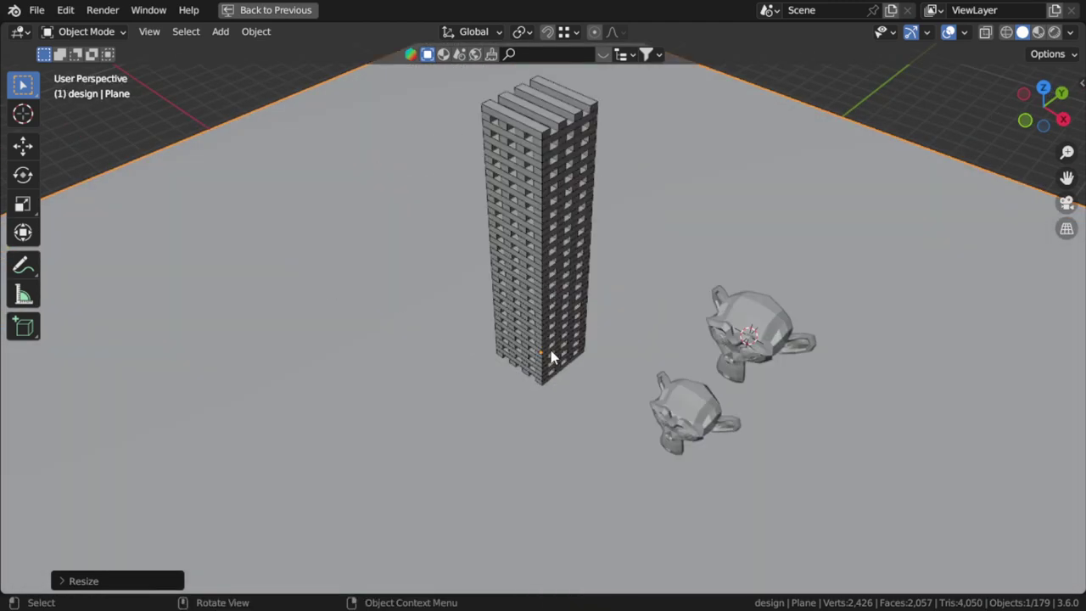
pyautogui.moveTo(522, 244)
pyautogui.mouseDown(button='middle')
pyautogui.moveTo(558, 150)
pyautogui.moveTo(485, 321)
pyautogui.moveTo(551, 331)
pyautogui.moveTo(584, 378)
pyautogui.moveTo(472, 378)
pyautogui.moveTo(543, 390)
pyautogui.mouseUp(button='middle')
pyautogui.scroll(2, 549, 330)
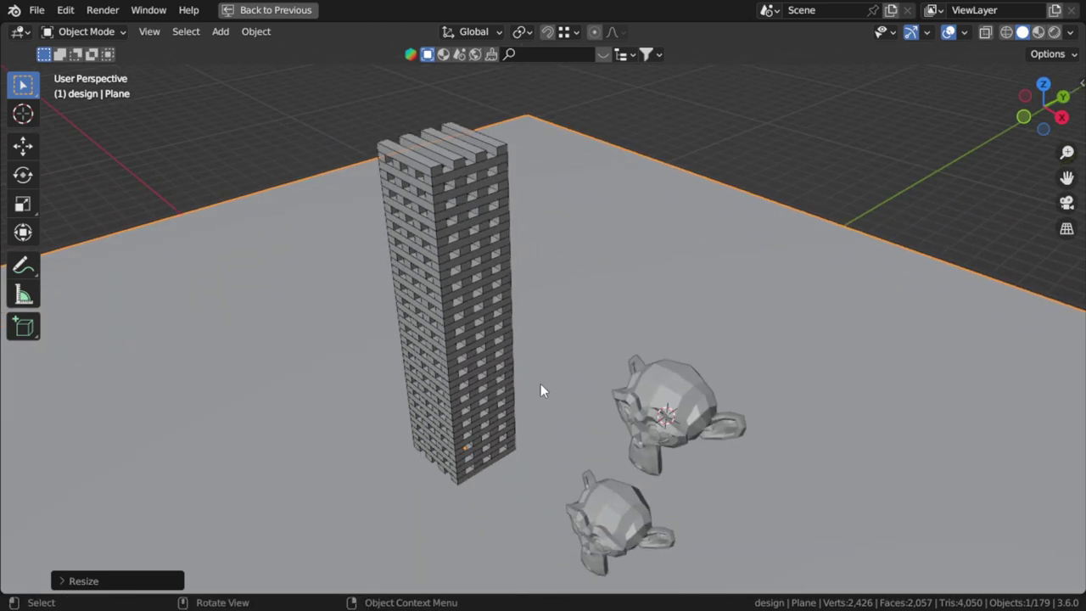